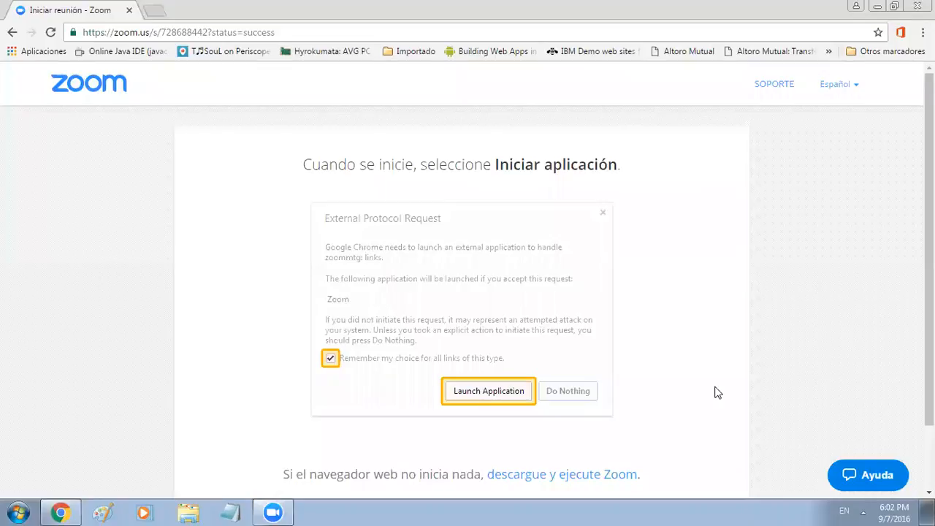
Minimize Chrome and run Start HP Web Tours Server from HP LoadRunner > Samples > Web
left_click(880, 6)
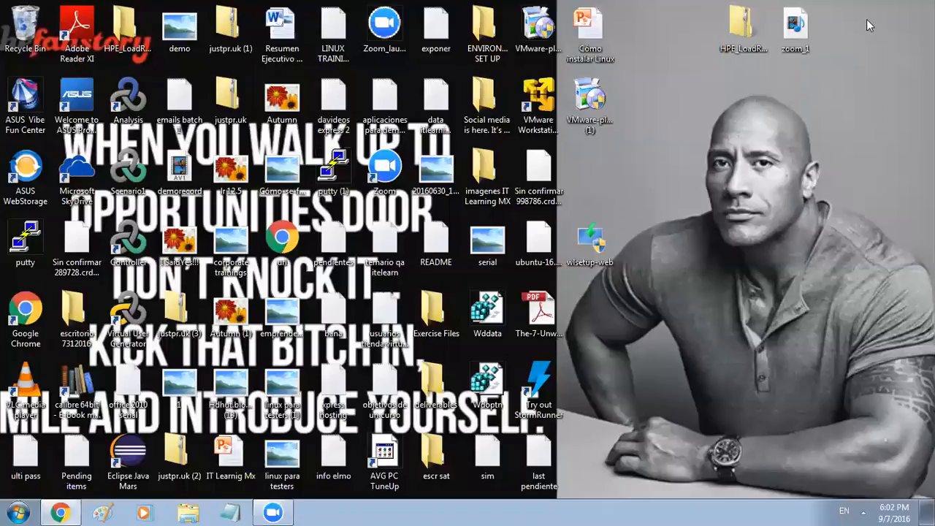
left_click(17, 511)
mouse_move(91, 343)
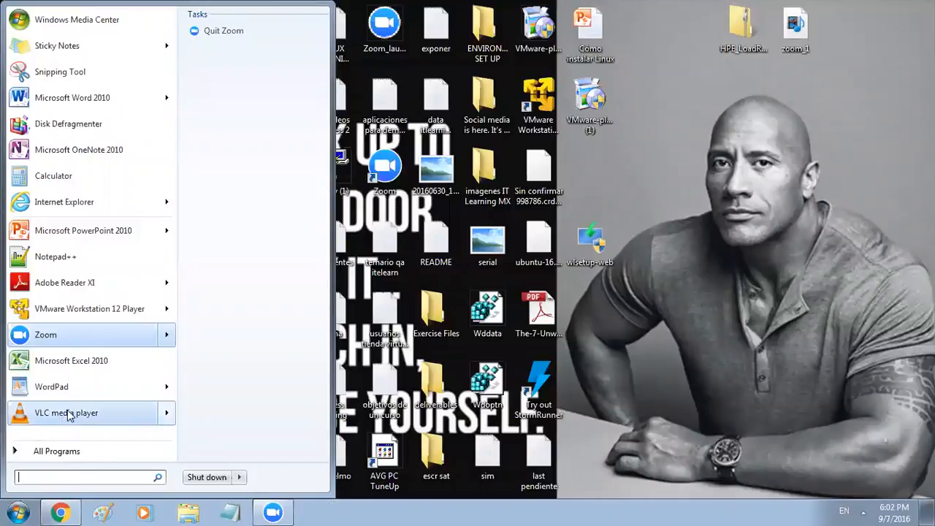
left_click(49, 453)
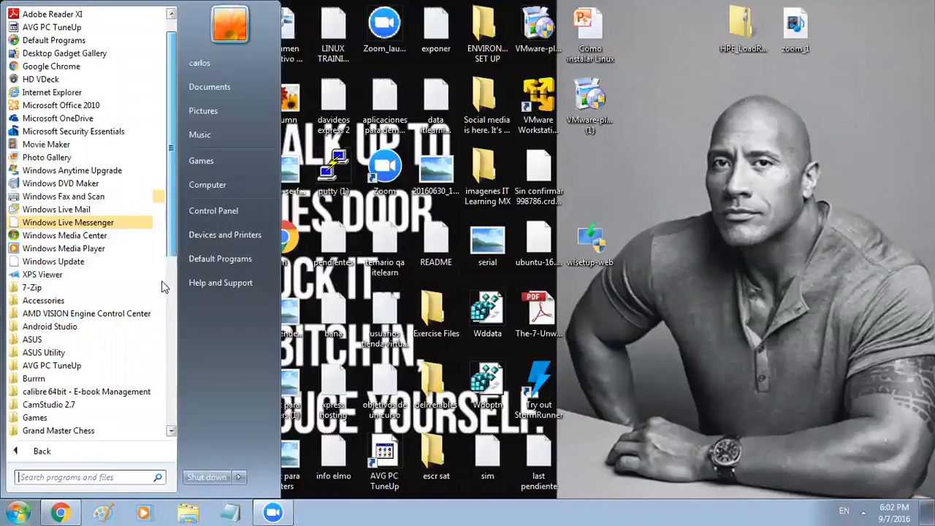
scroll(164, 292, "down", 3)
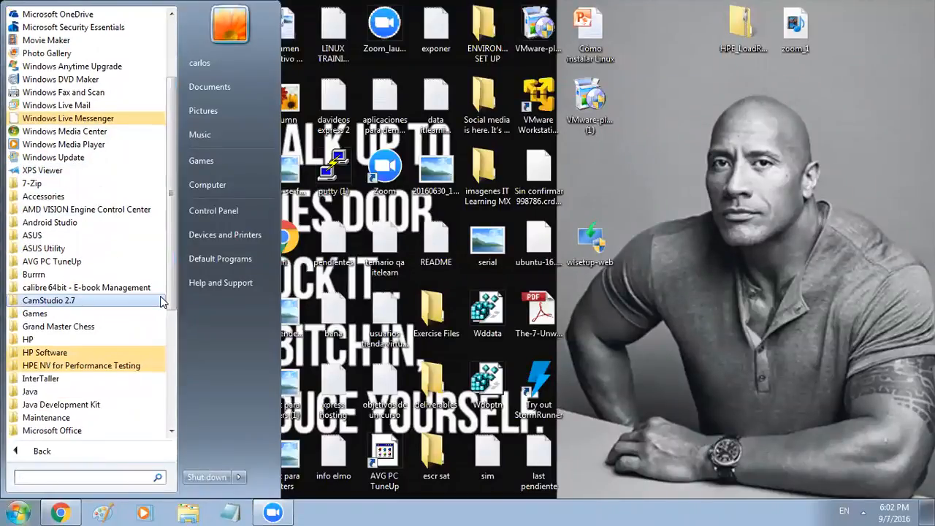
left_click(57, 353)
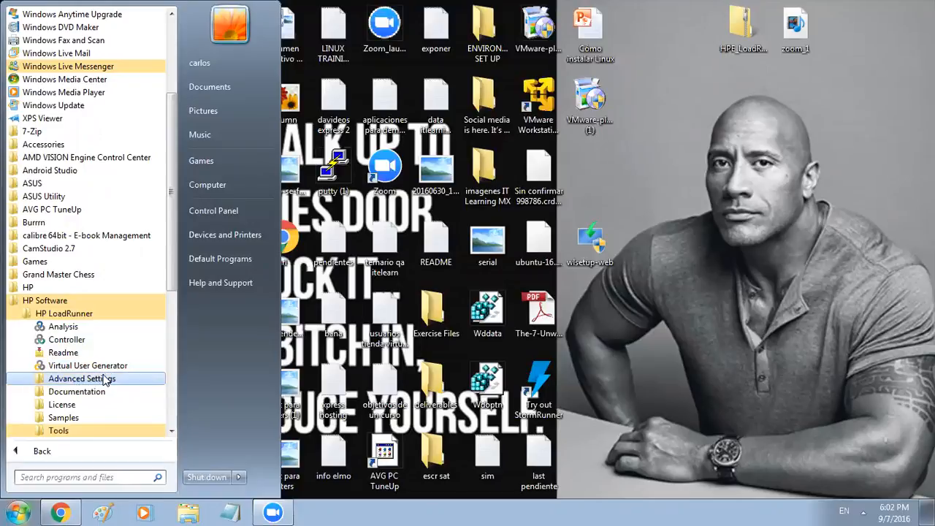
left_click(77, 422)
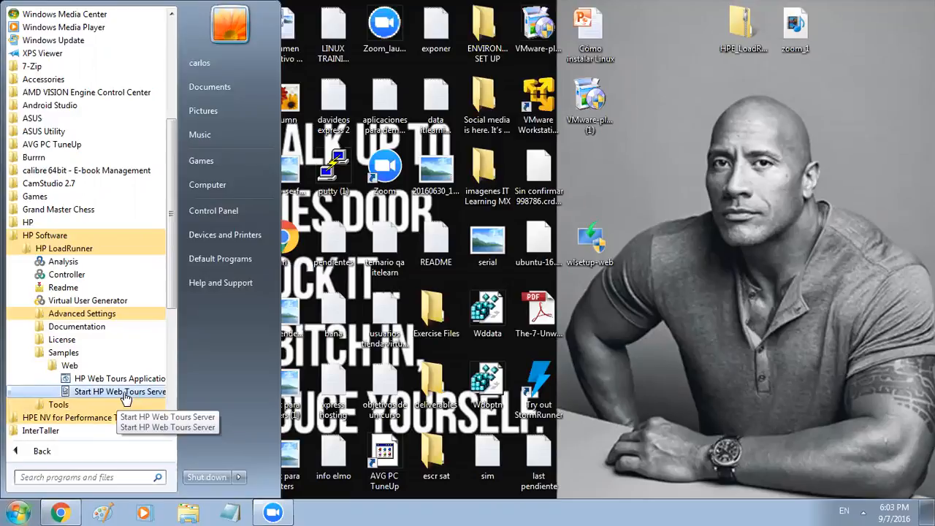
left_click(125, 395)
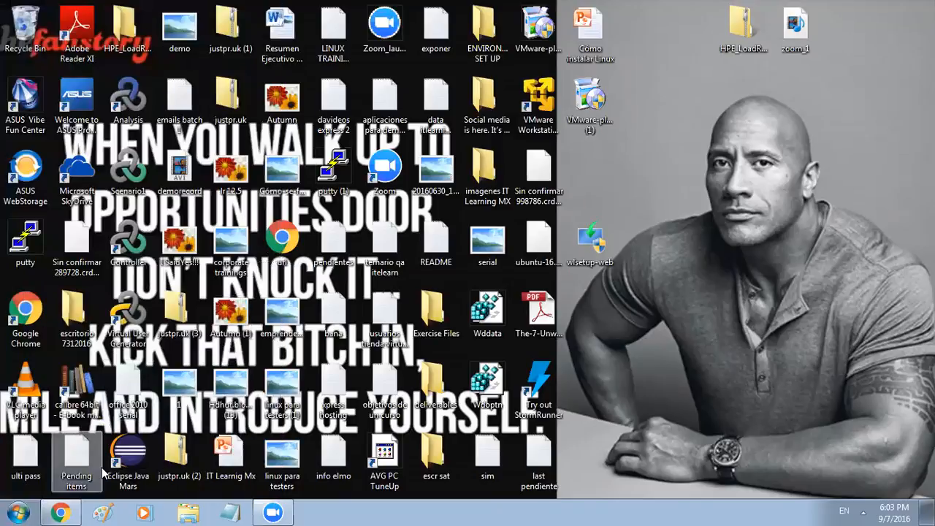
Launch HP Web Tours Application from the HP LoadRunner > Samples > Web Start menu folder
left_click(14, 511)
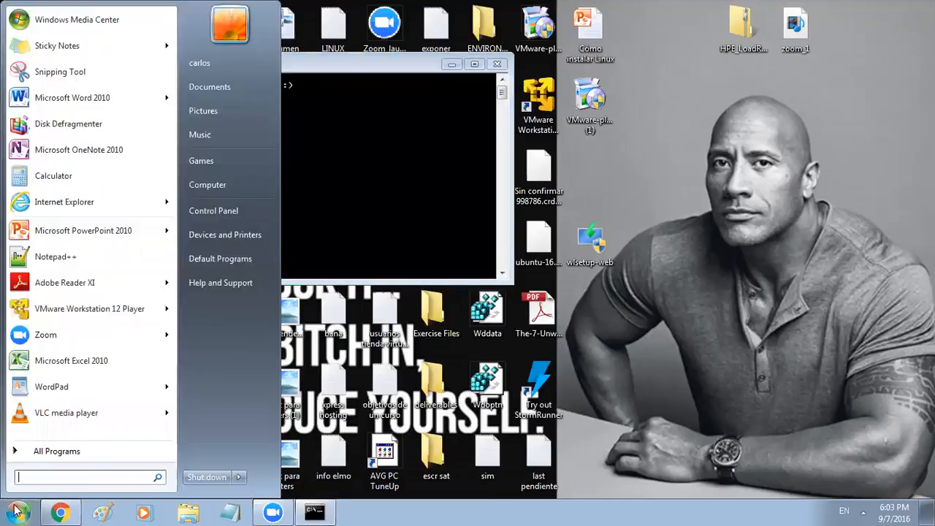
left_click(15, 511)
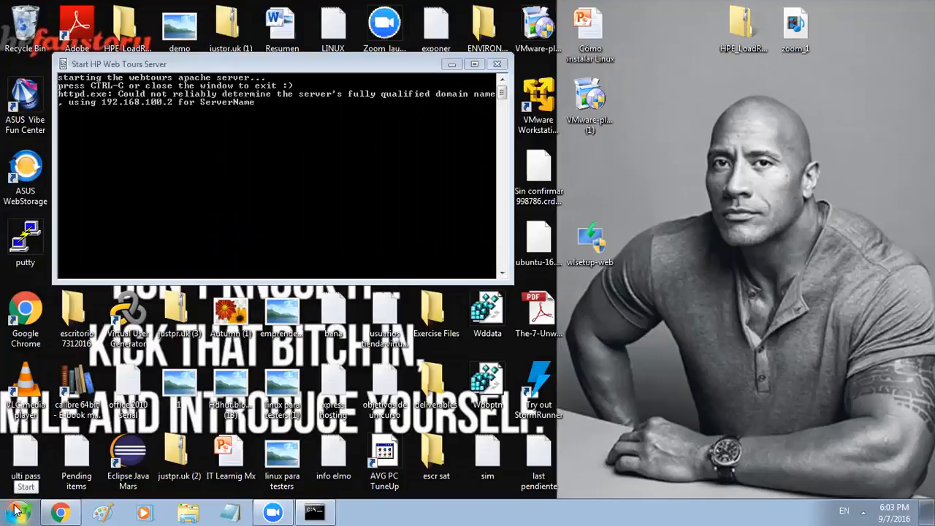
left_click(18, 510)
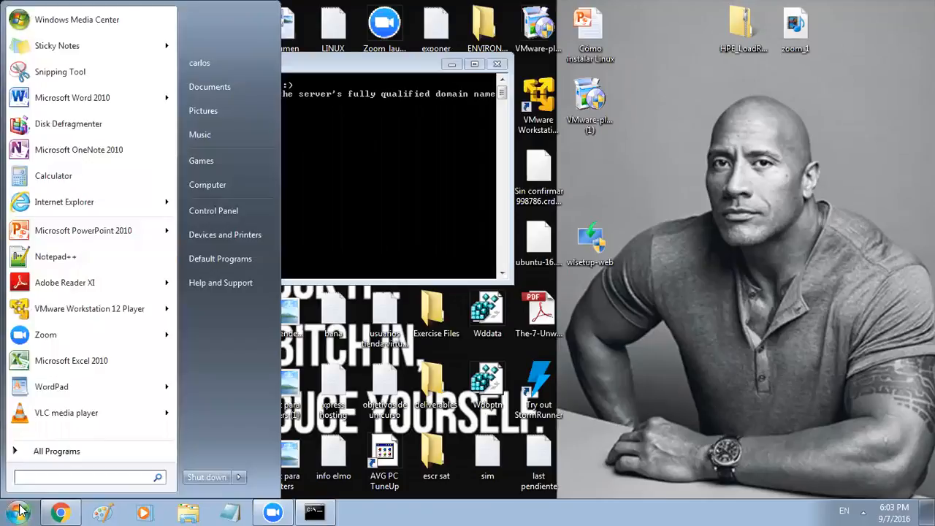
left_click(77, 453)
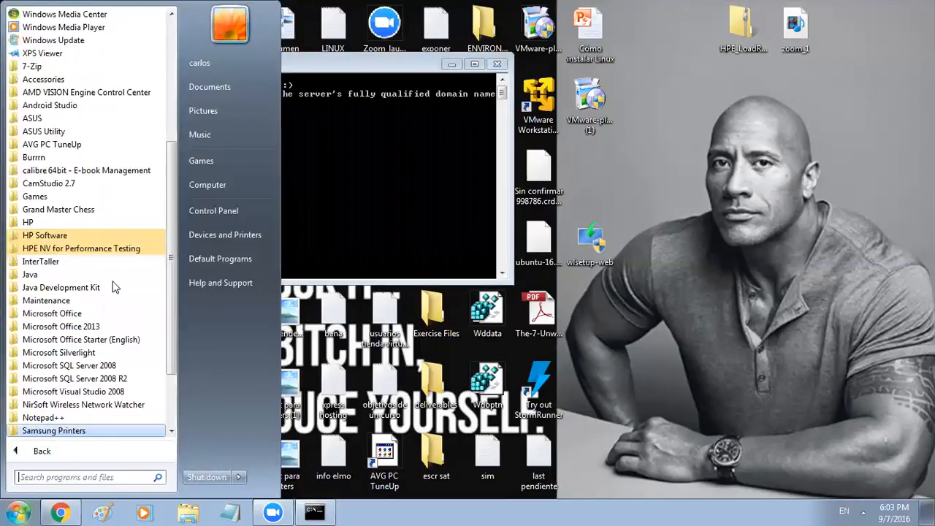
left_click(78, 236)
left_click(73, 249)
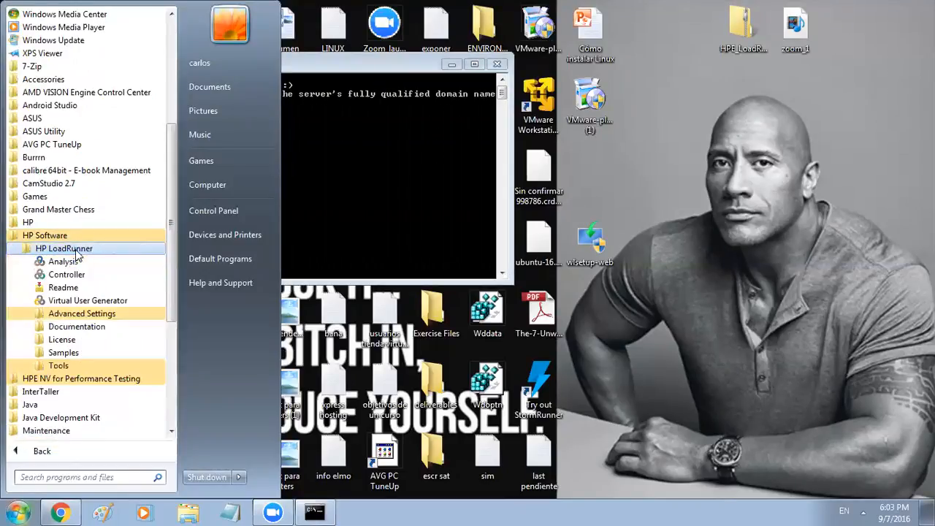
left_click(65, 354)
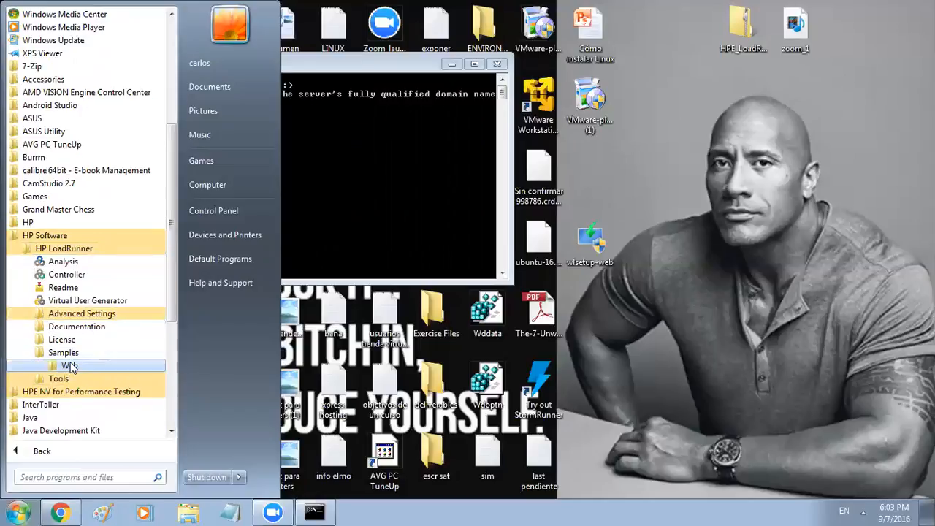
left_click(70, 365)
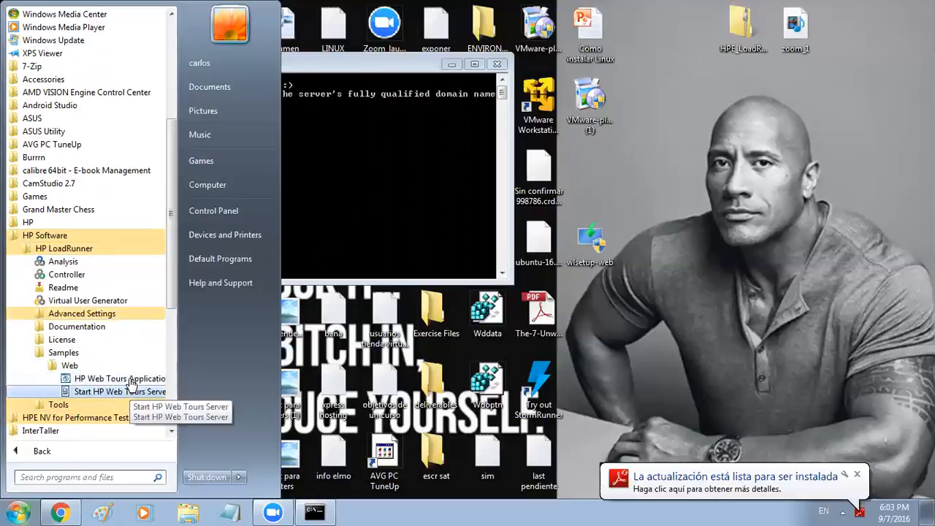
left_click(128, 379)
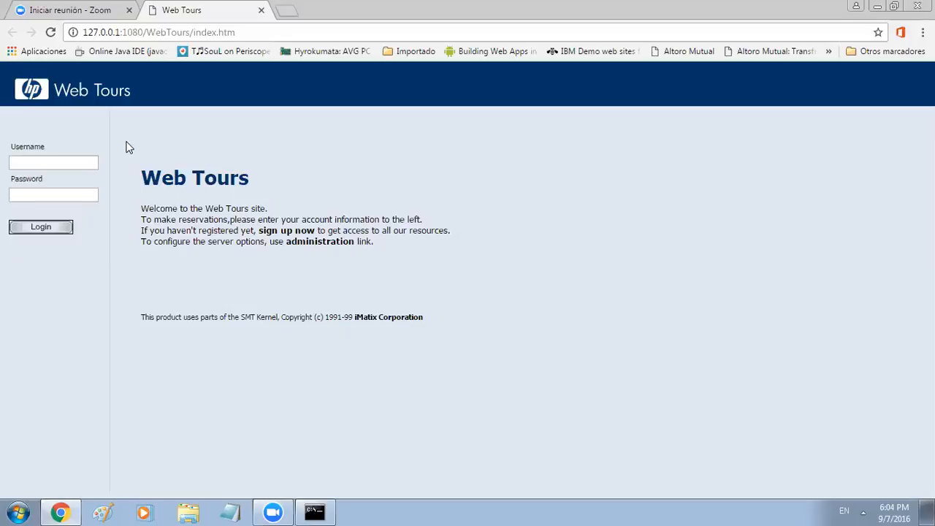
Enter the demo account username in the Username field
left_click(74, 164)
type("jojo")
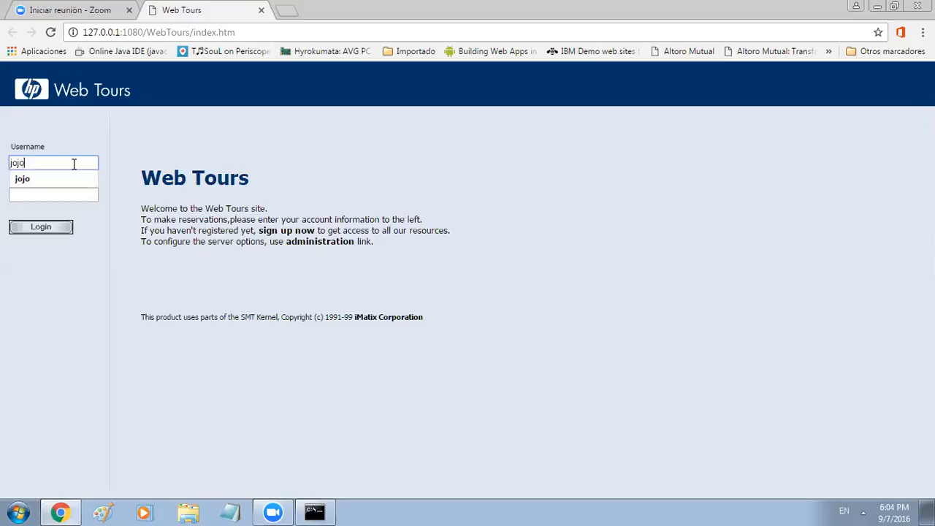
left_click(55, 177)
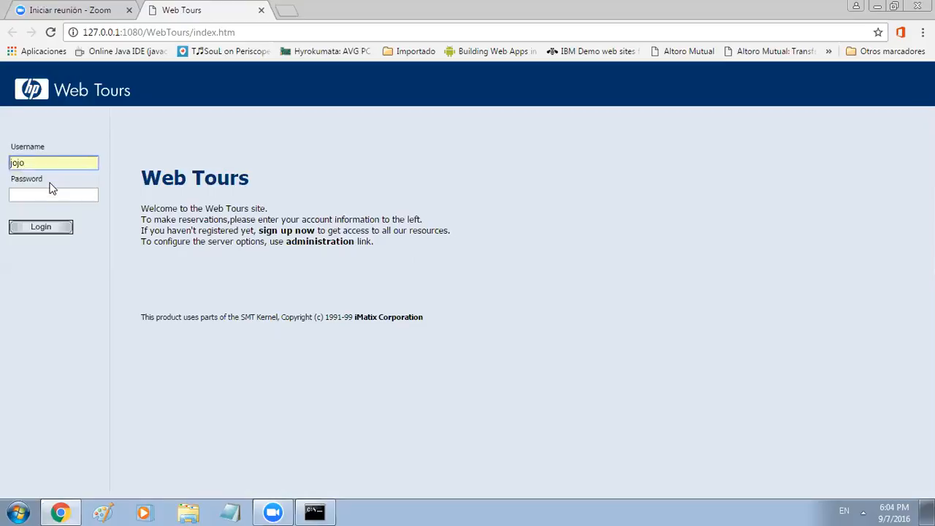
left_click(41, 193)
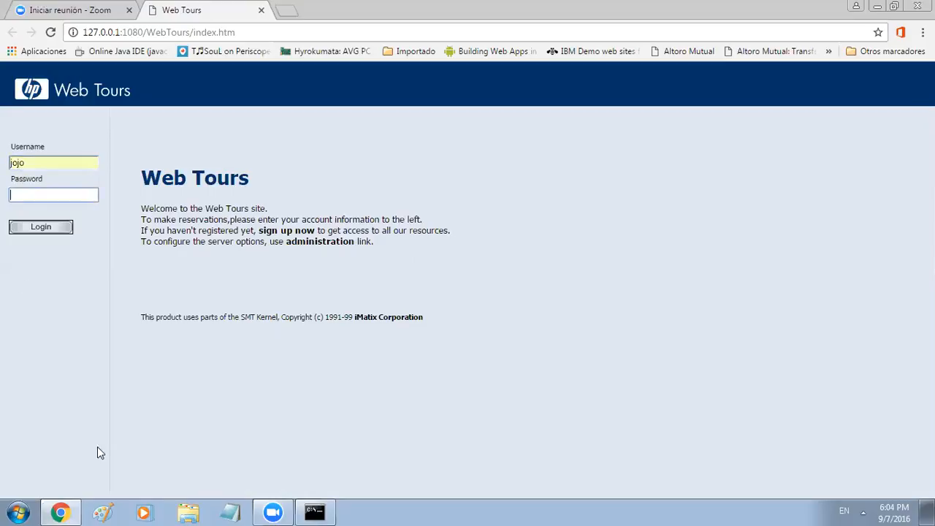
Enter the account password in the Password field and log in
left_click(242, 506)
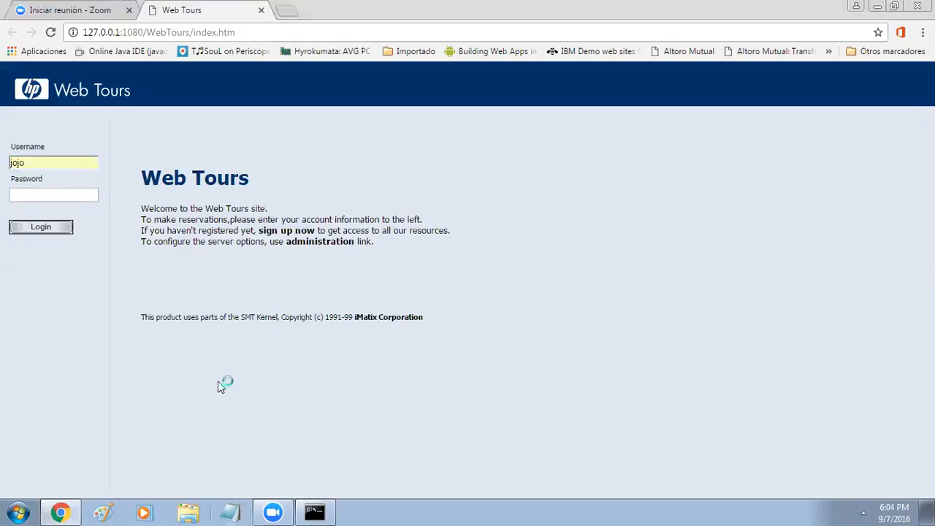
type("bean")
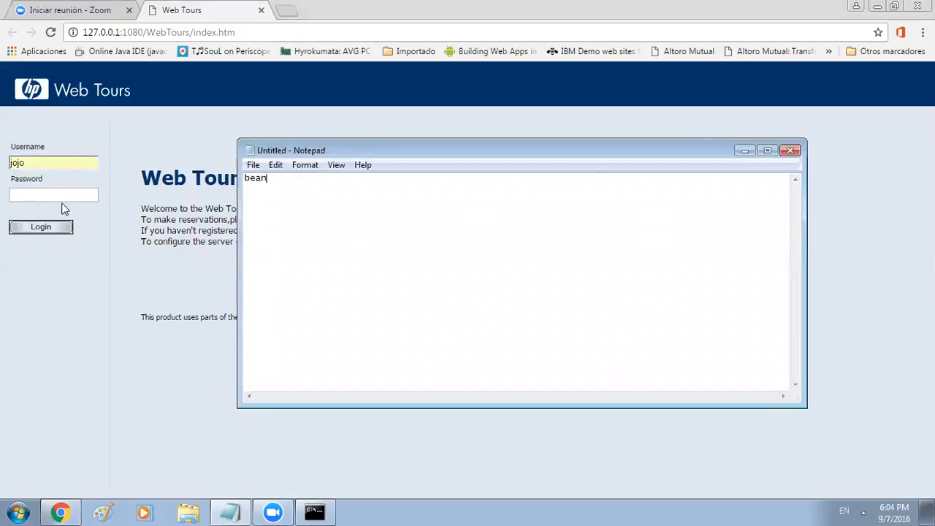
left_click(745, 150)
left_click(44, 194)
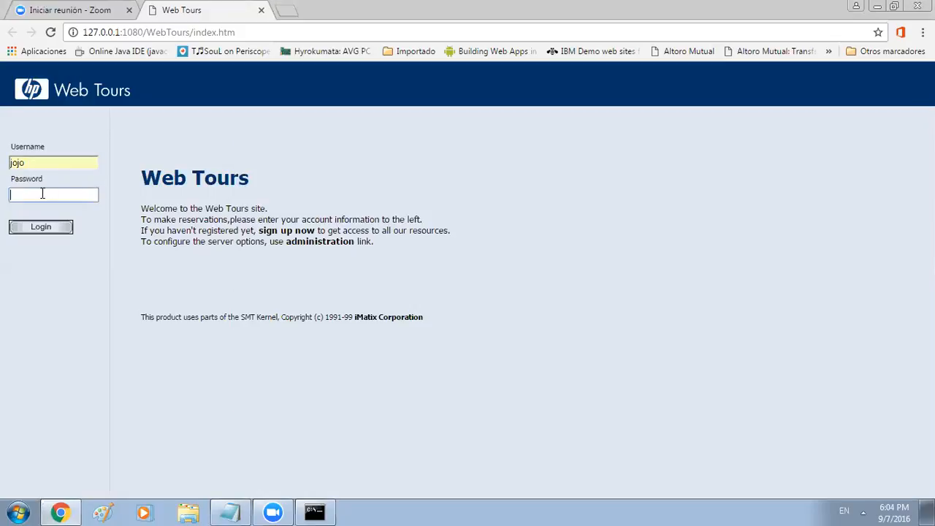
type("bean")
left_click(36, 232)
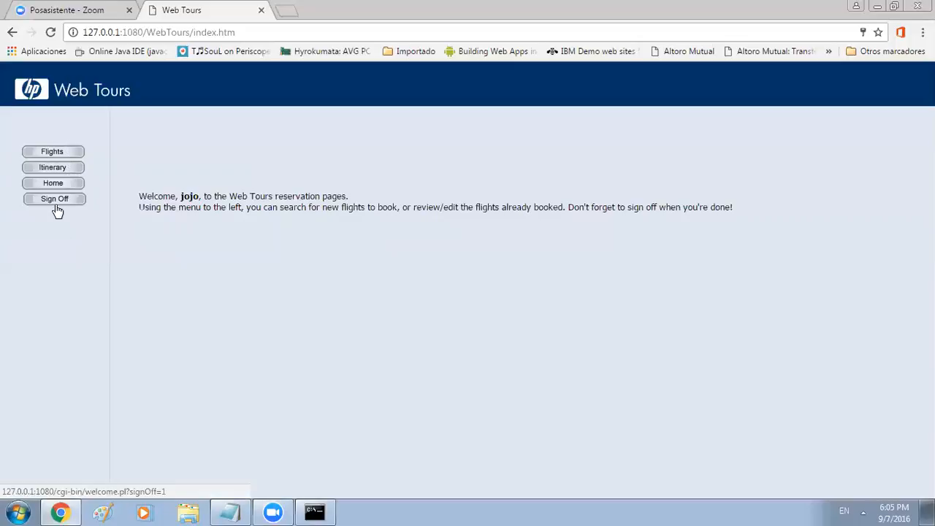
Search round-trip Coach flights London to Los Angeles, 09/08/2016 out, 09/09/2016 back
left_click(67, 155)
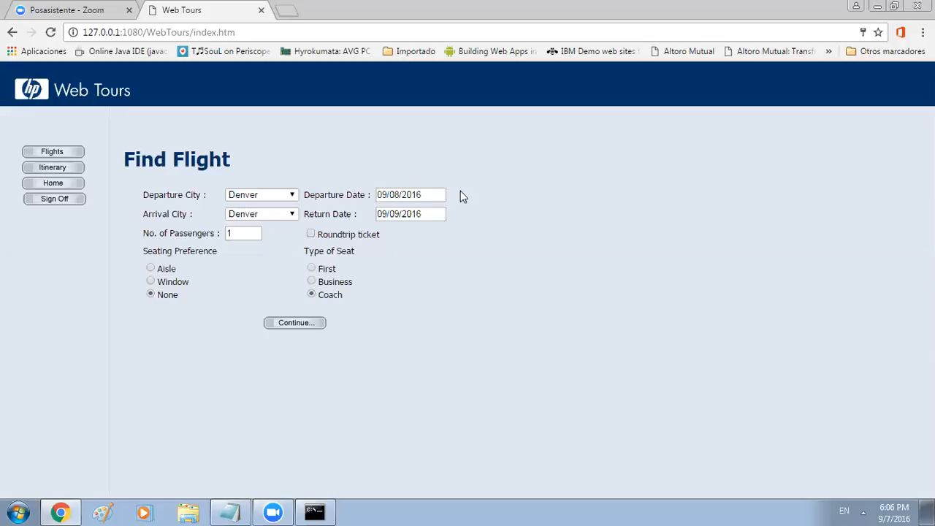
left_click(273, 194)
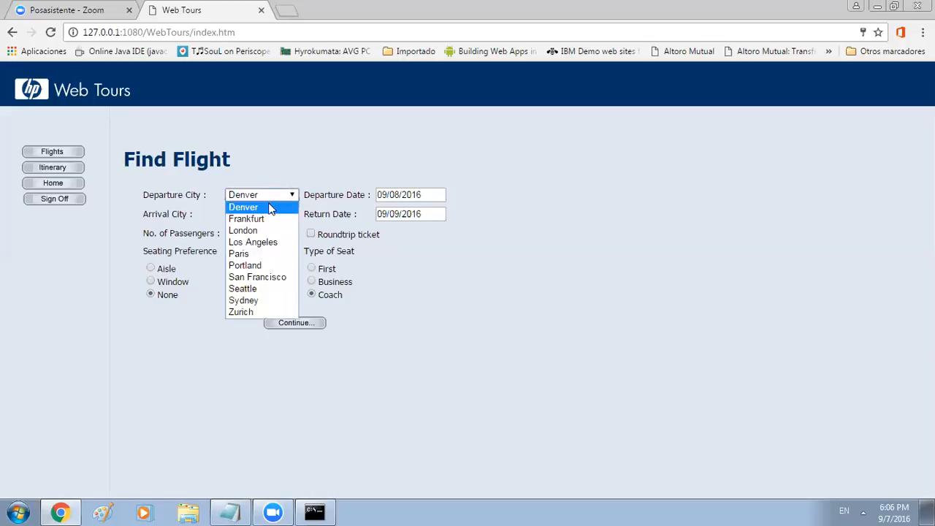
left_click(252, 226)
left_click(263, 214)
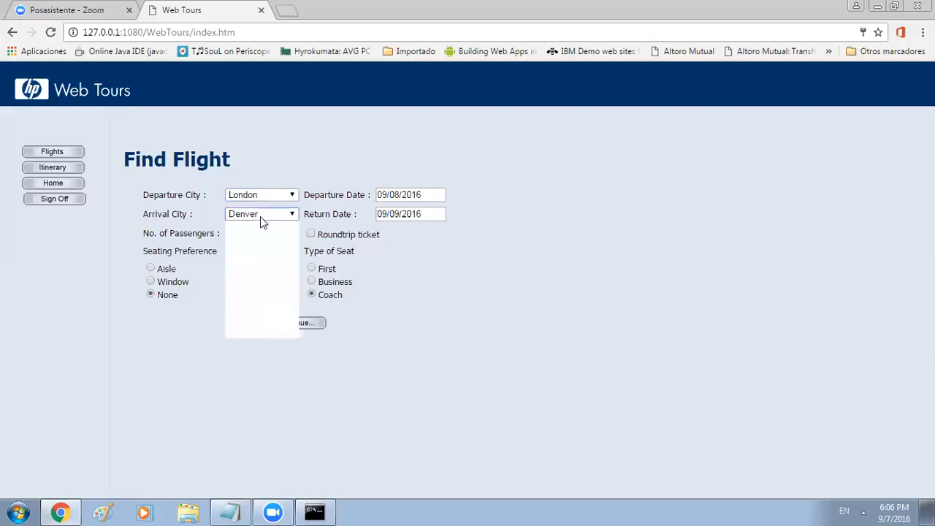
left_click(252, 260)
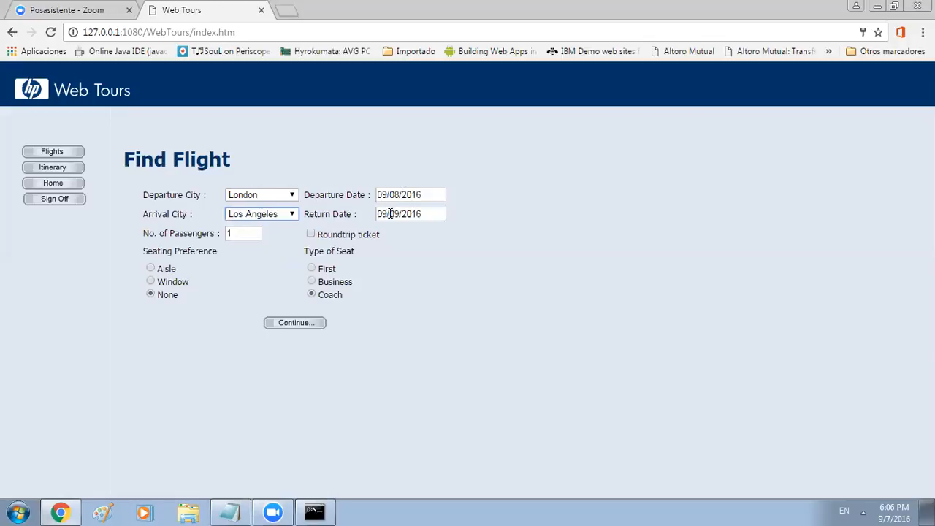
left_click(311, 235)
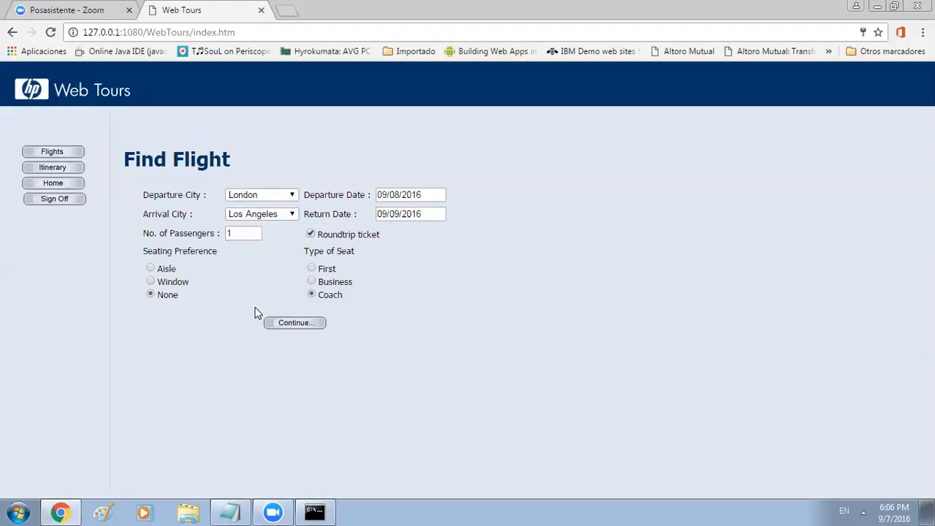
left_click(283, 327)
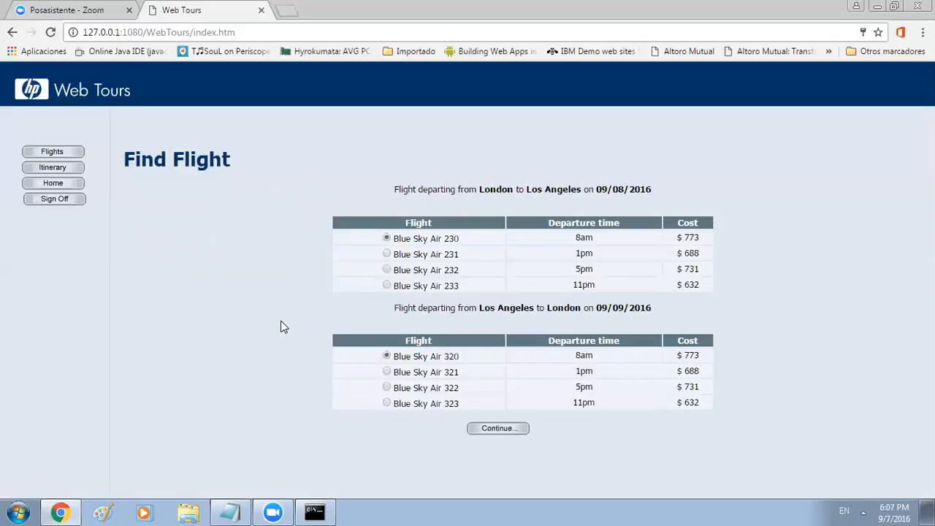
Choose Blue Sky Air 231 outbound and Blue Sky Air 322 return, then continue
left_click(387, 256)
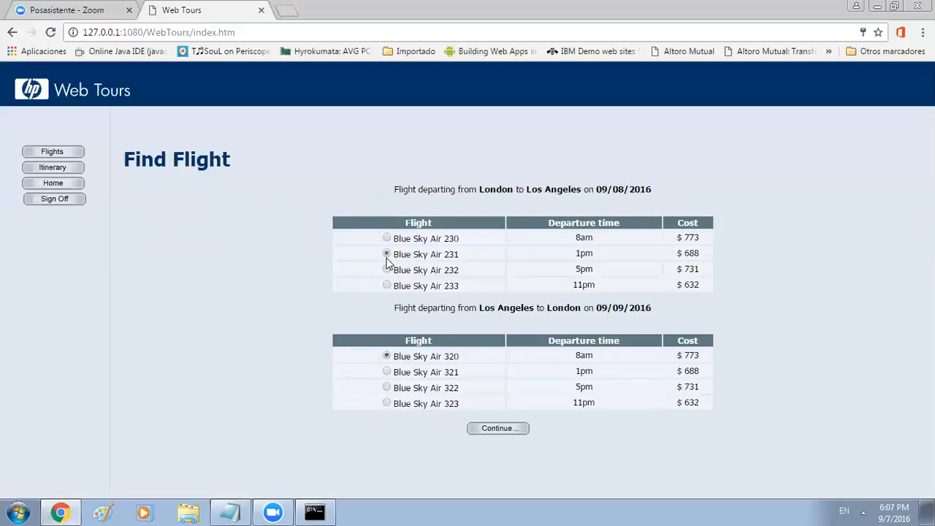
left_click(387, 387)
left_click(516, 434)
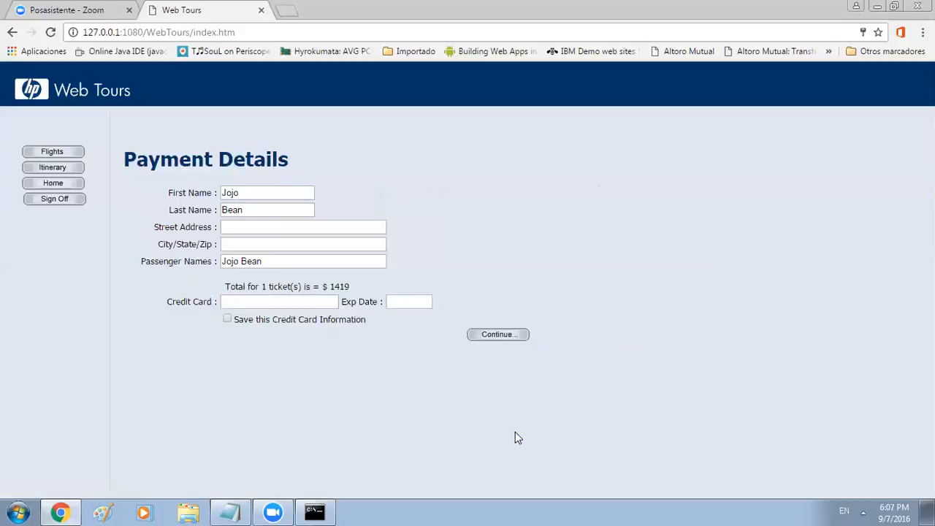
Submit payment with address 'street', city 'new city', a card number and expiry 12/18
left_click(239, 227)
type("street")
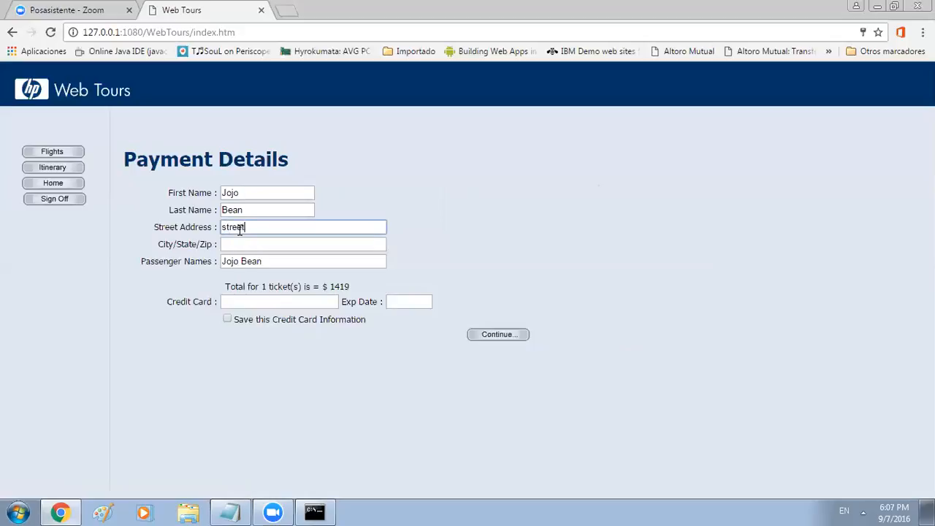
left_click(266, 249)
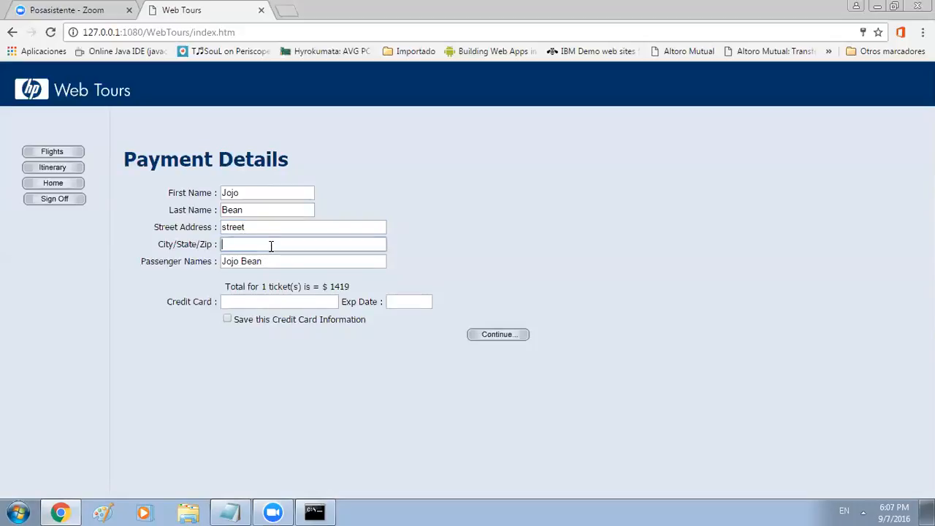
type("new city")
left_click(276, 261)
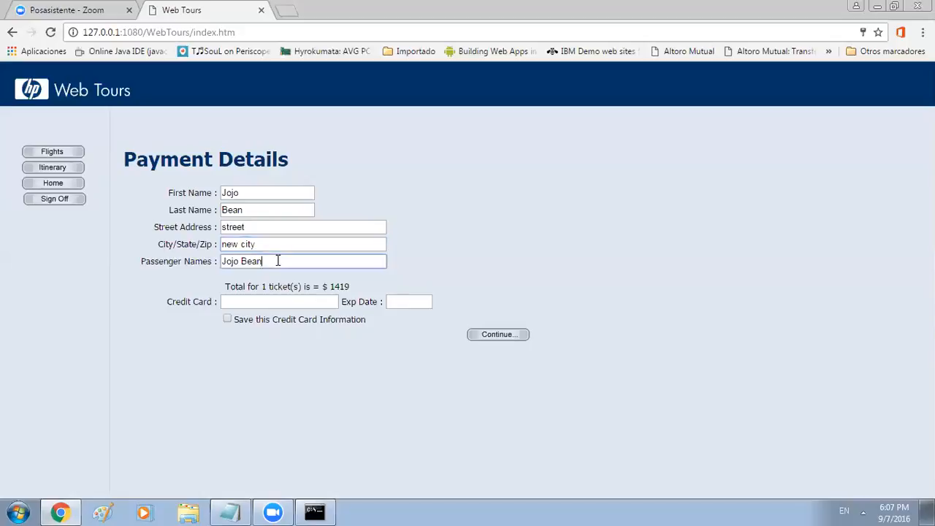
left_click(249, 302)
type("98")
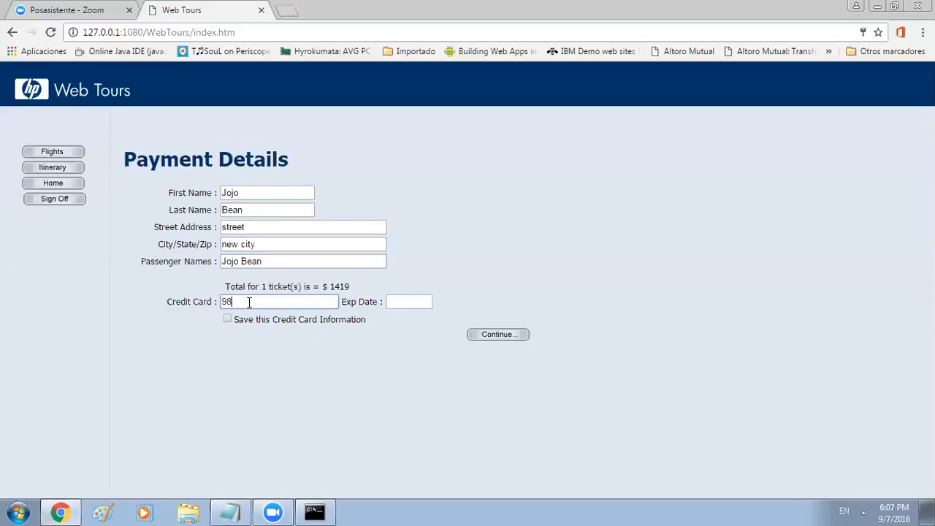
type("76543")
left_click(406, 301)
type("12/")
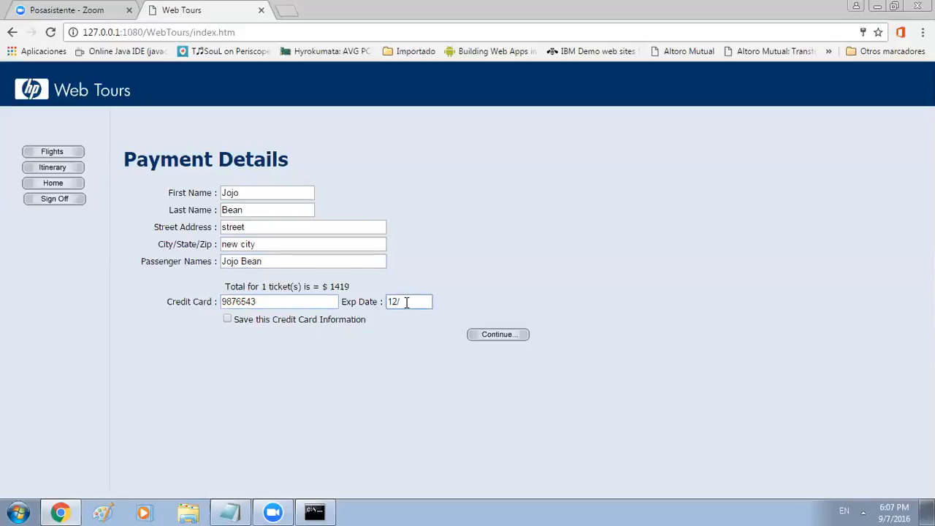
type("18")
left_click(485, 337)
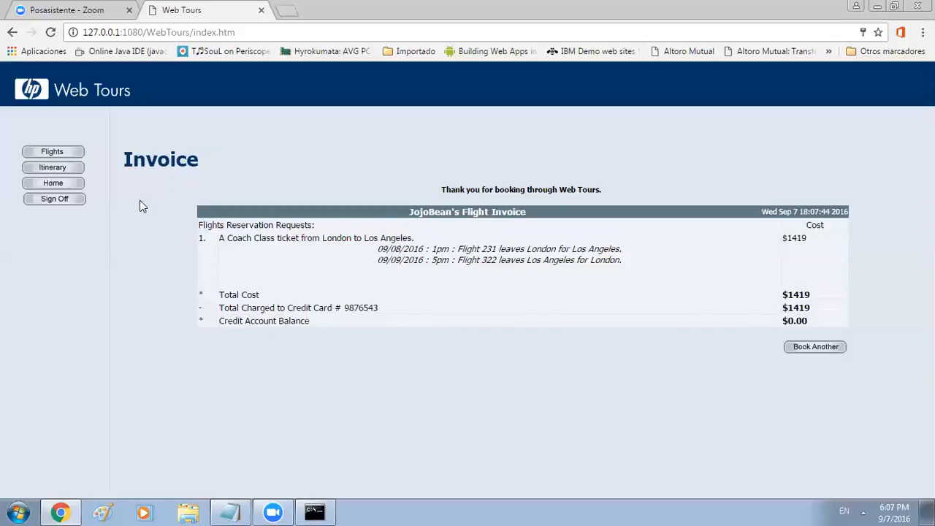
Open the Itinerary page from the left menu
left_click(63, 171)
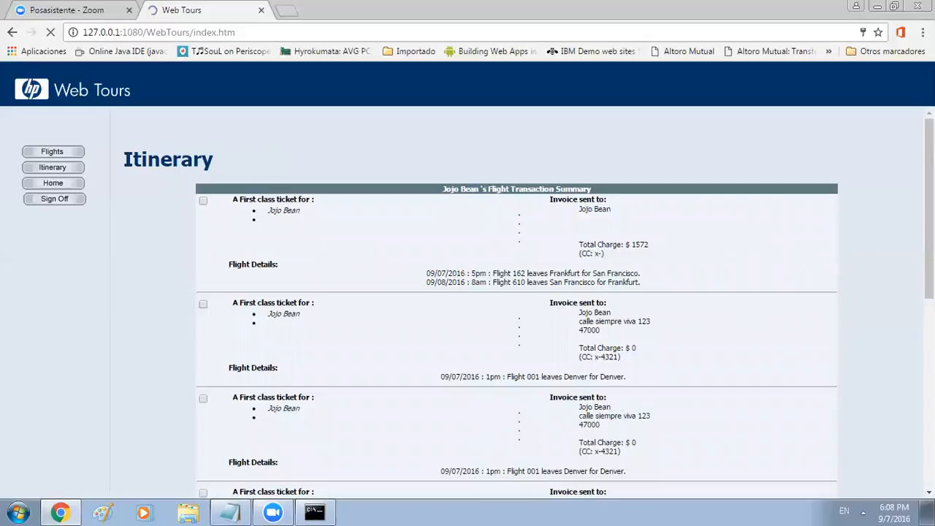
Tick the new London–Los Angeles Coach ticket in the itinerary and cancel it
scroll(879, 427, "down", 4)
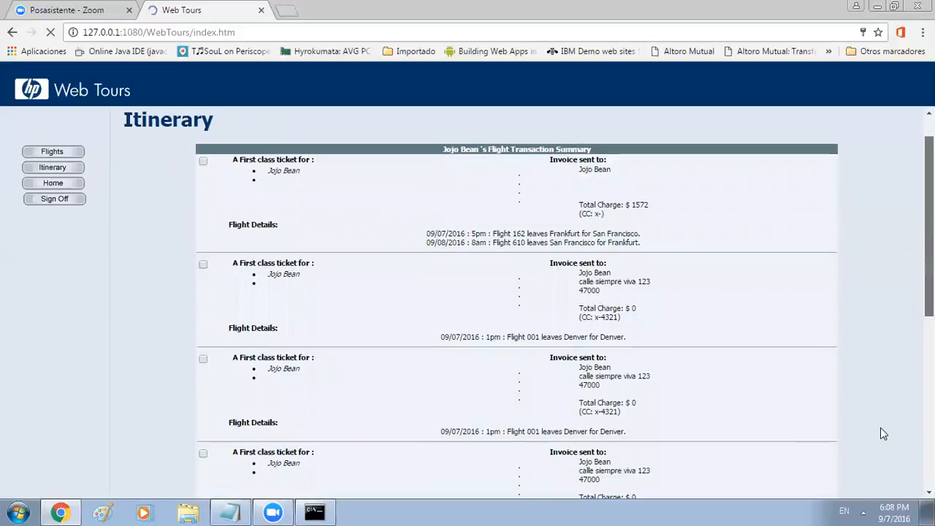
scroll(516, 304, "down", 2)
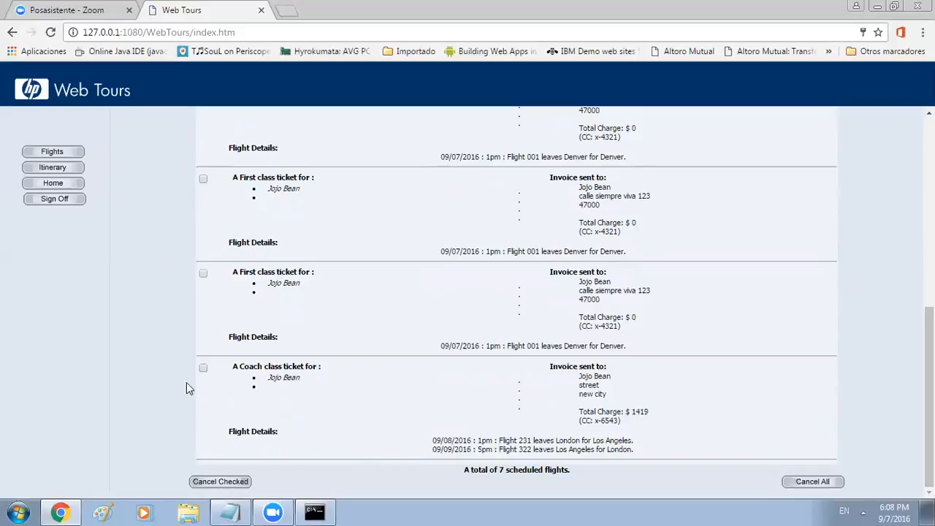
left_click(203, 369)
left_click(221, 484)
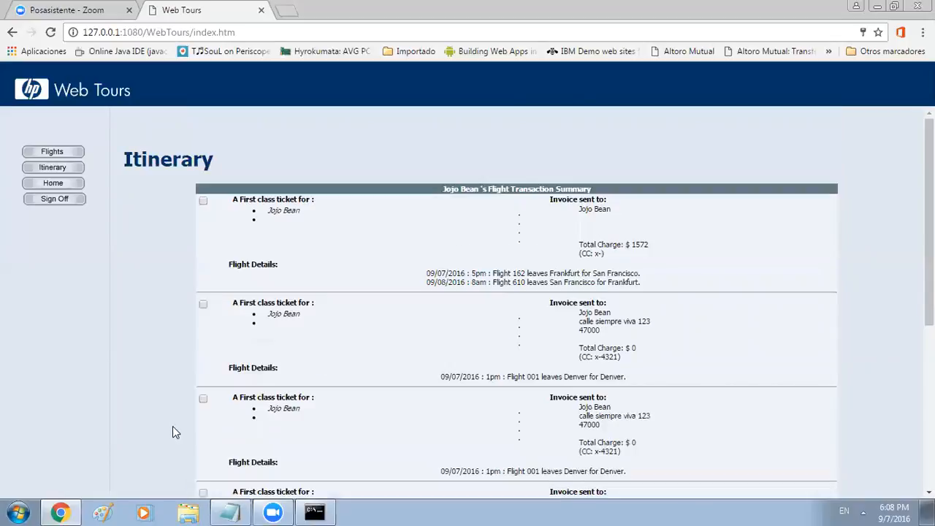
Return to Home and sign off from Web Tours
left_click(62, 192)
left_click(63, 193)
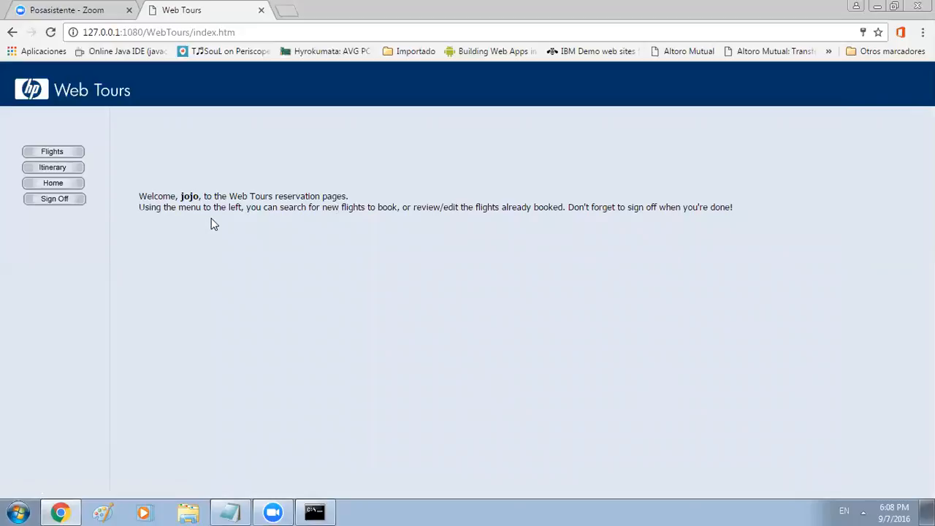
left_click(67, 205)
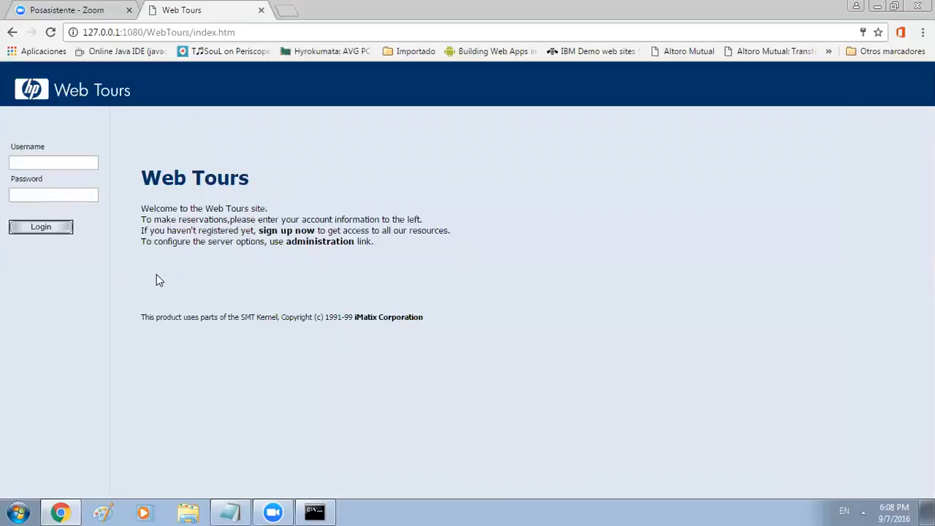
Open the Administration Page and review its server options, leaving error frequencies at 50 percent
left_click(316, 245)
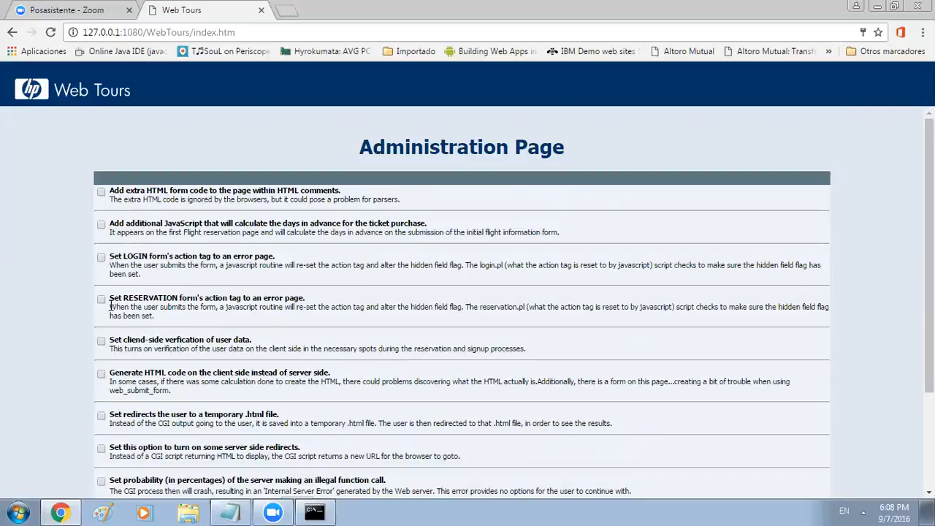
scroll(59, 277, "down", 2)
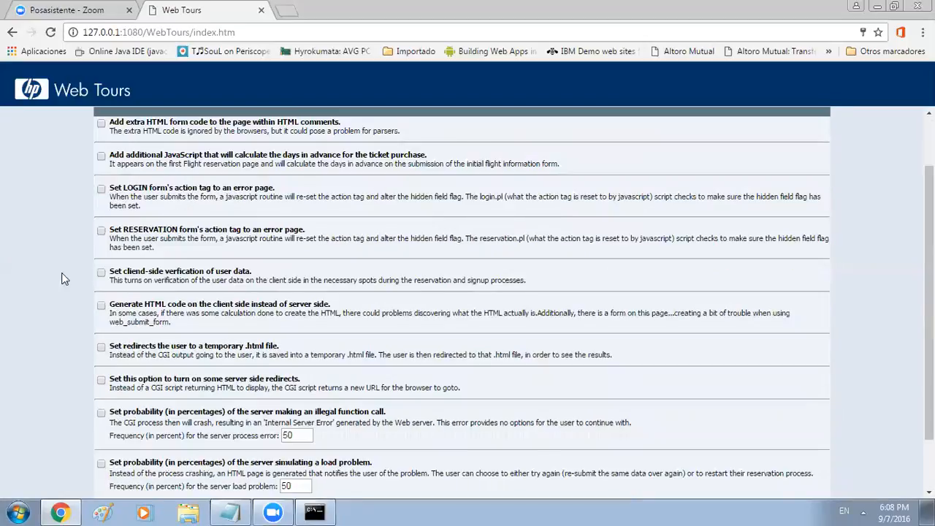
scroll(163, 298, "up", 2)
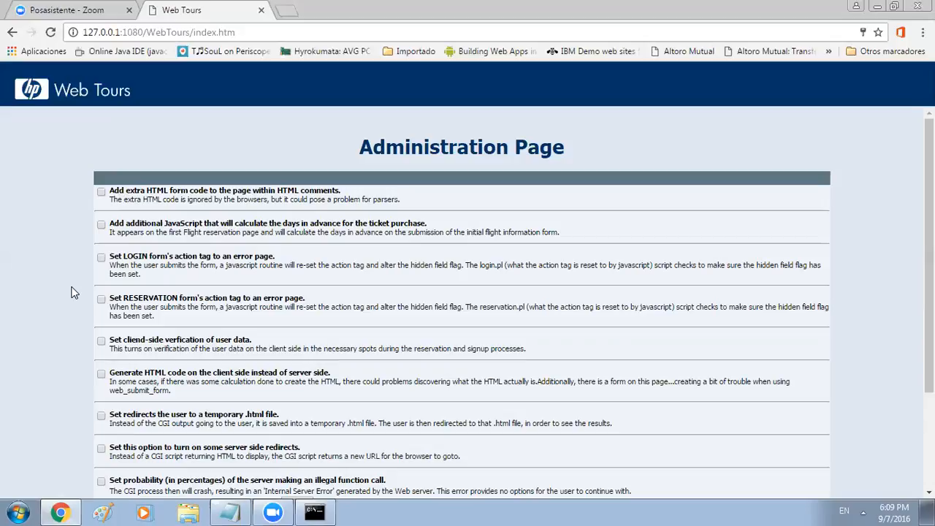
scroll(58, 306, "down", 5)
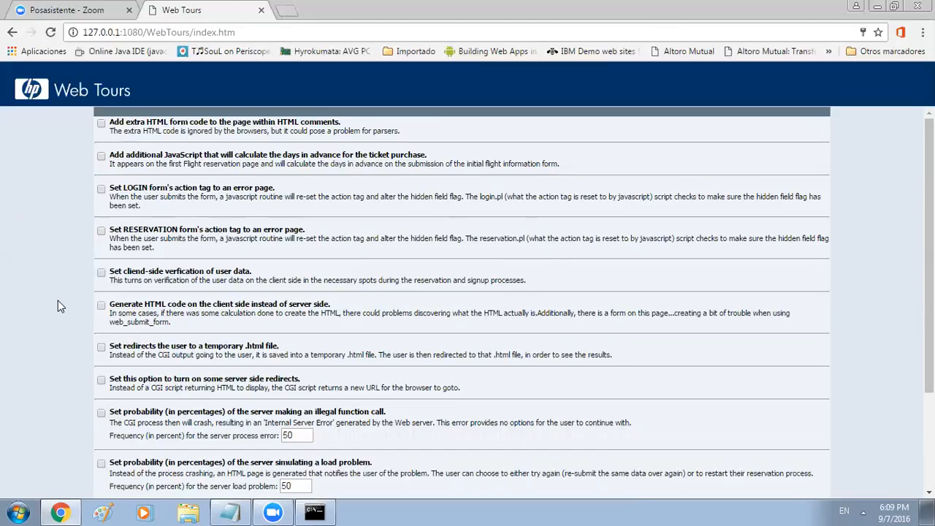
scroll(58, 306, "up", 5)
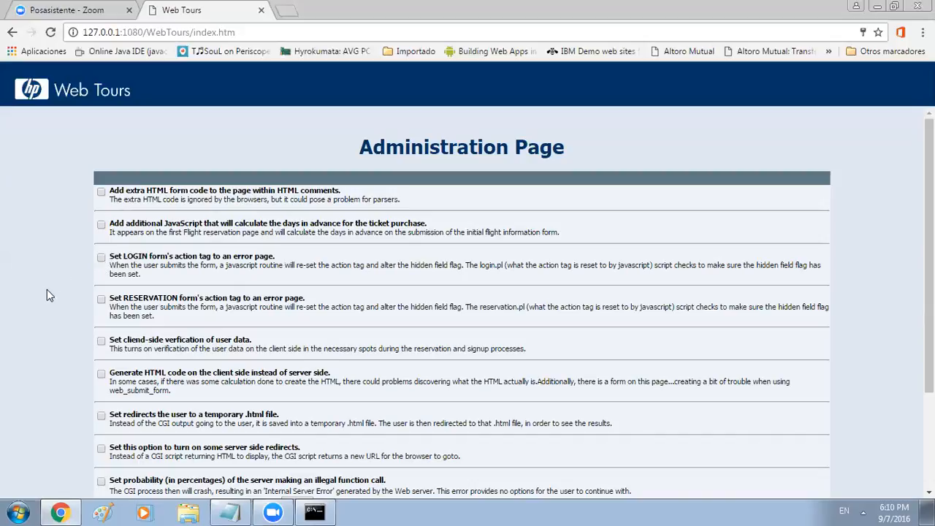
scroll(47, 291, "down", 2)
scroll(49, 295, "up", 2)
scroll(47, 295, "down", 2)
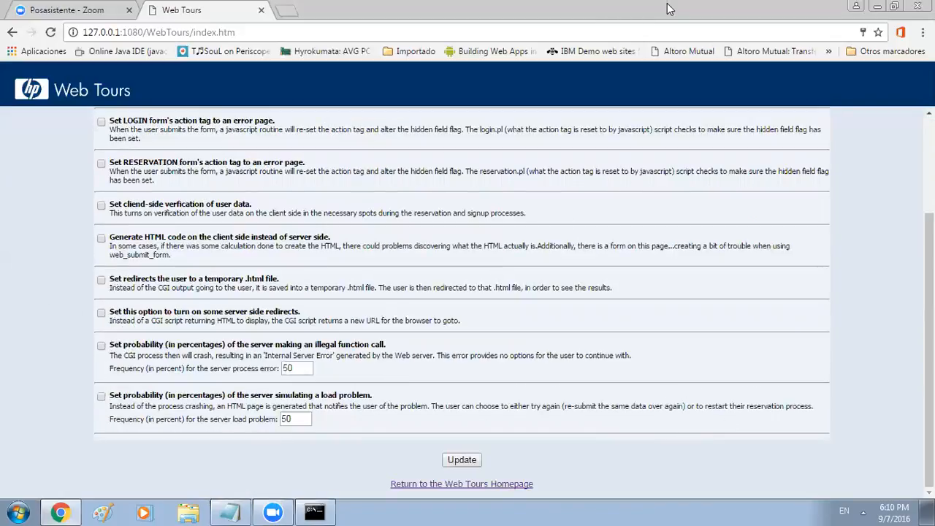
Minimize the Chrome window and show All Programs in the Start menu
left_click_drag(670, 10, 716, 21)
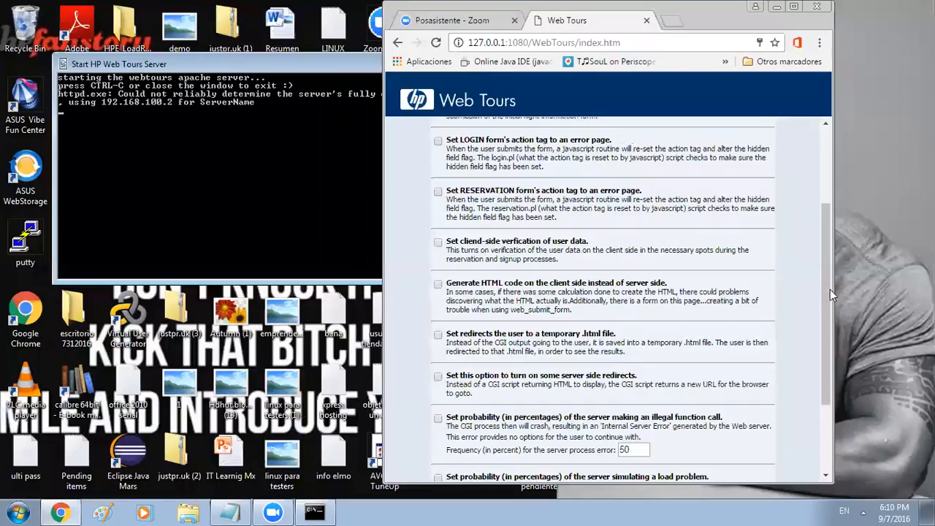
scroll(806, 398, "down", 2)
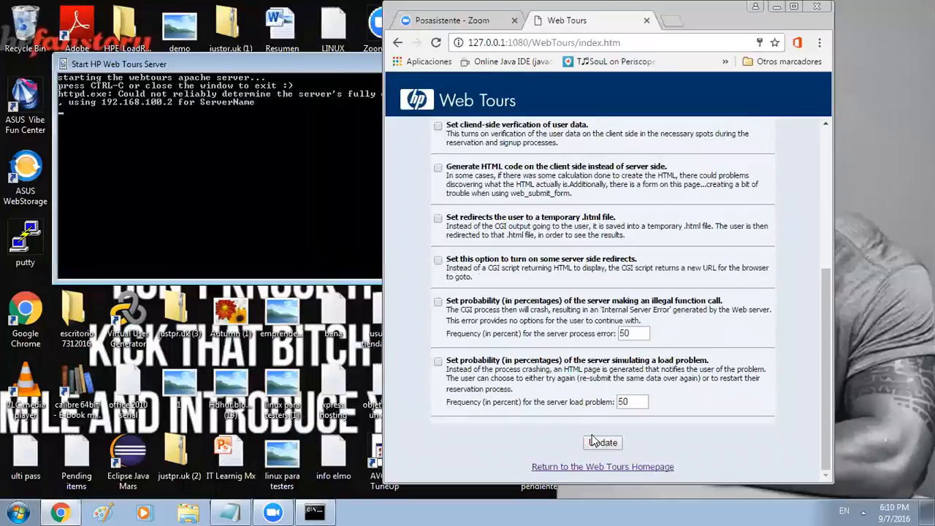
left_click(795, 7)
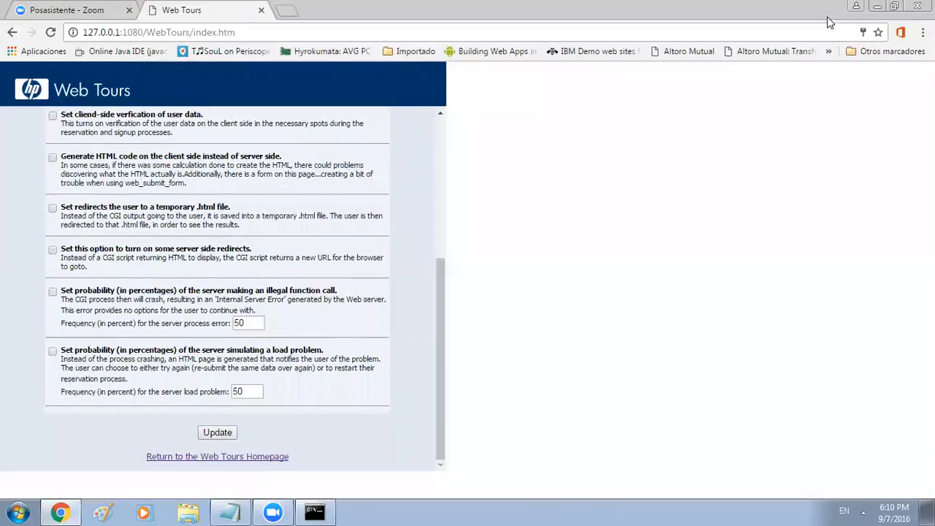
left_click(878, 7)
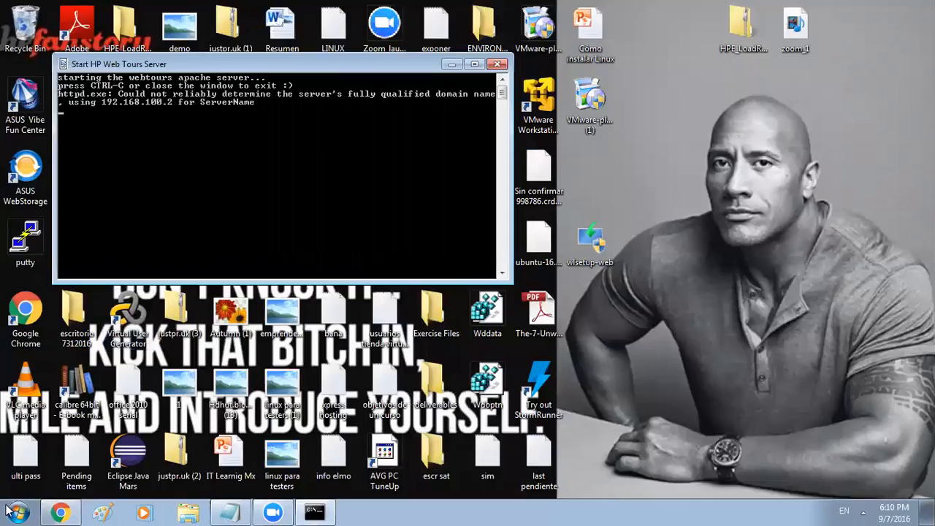
left_click(10, 511)
left_click(48, 453)
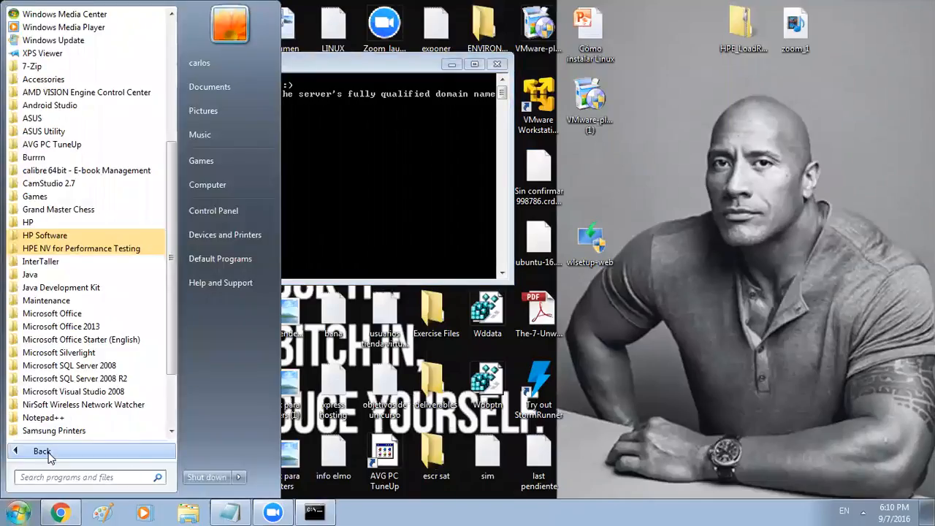
Run Virtual User Generator from the HP LoadRunner Start Menu group as administrator
left_click(84, 241)
left_click(78, 252)
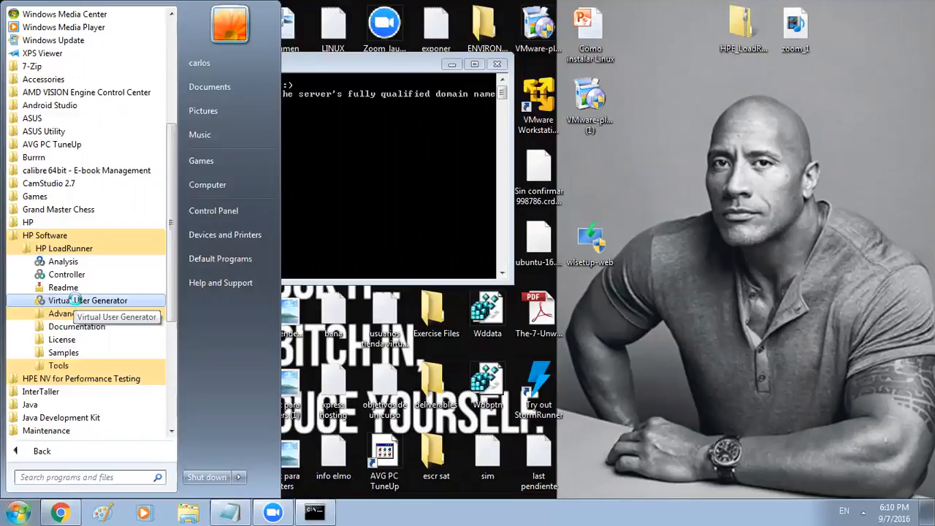
right_click(77, 302)
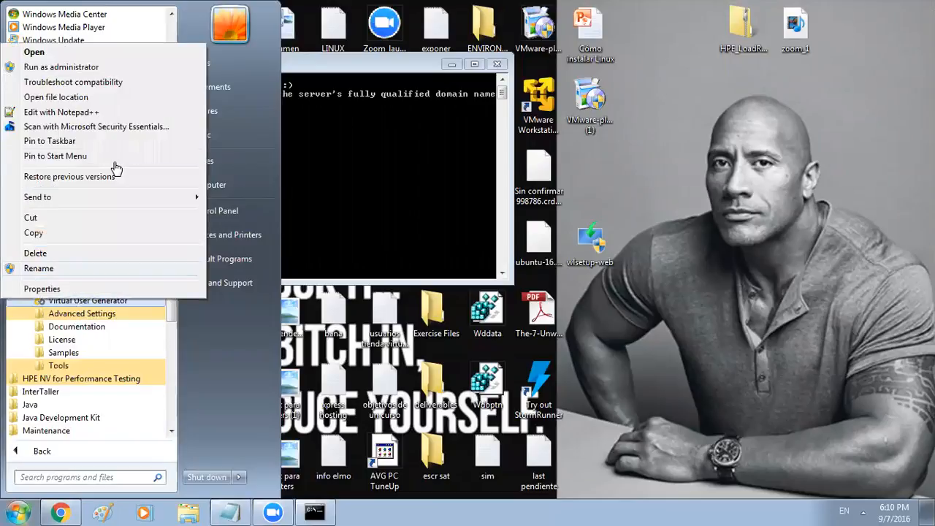
left_click(109, 67)
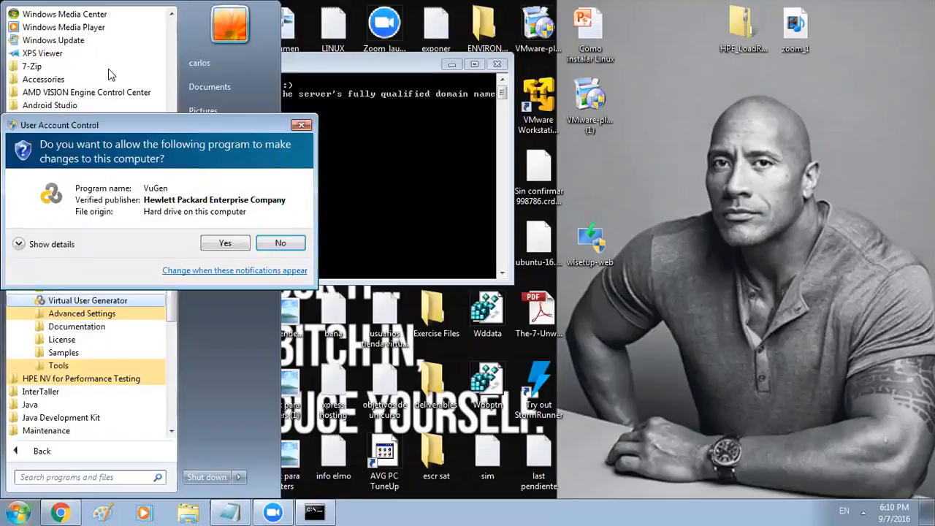
left_click(212, 246)
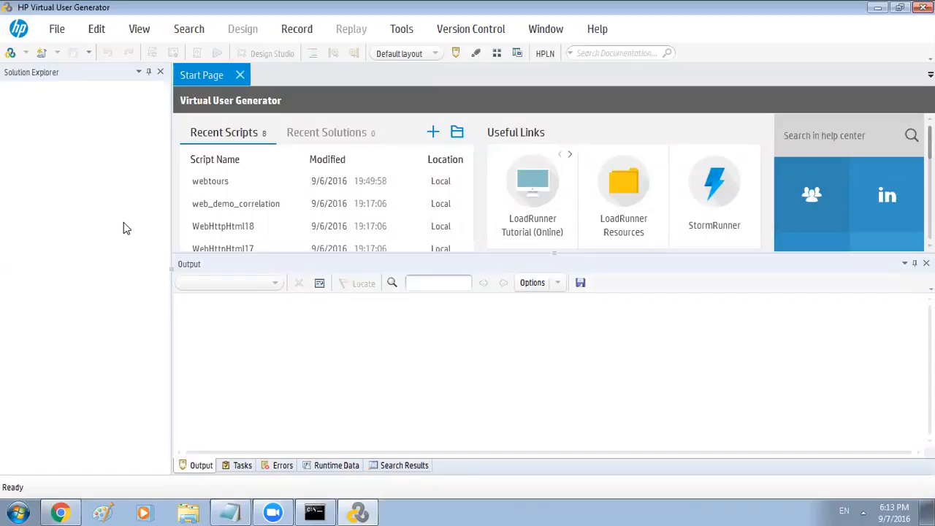
Open the Create a New Script dialog from File > New Script and Solution
left_click(62, 35)
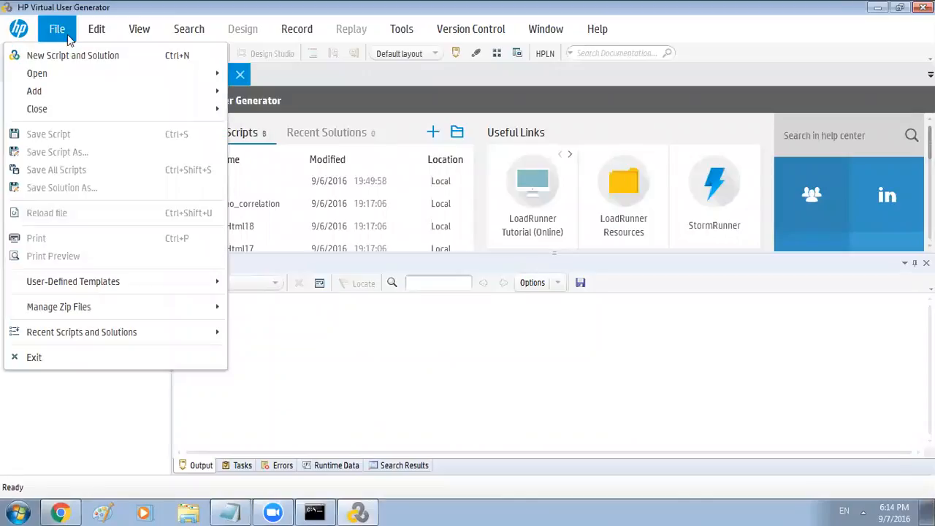
left_click(93, 62)
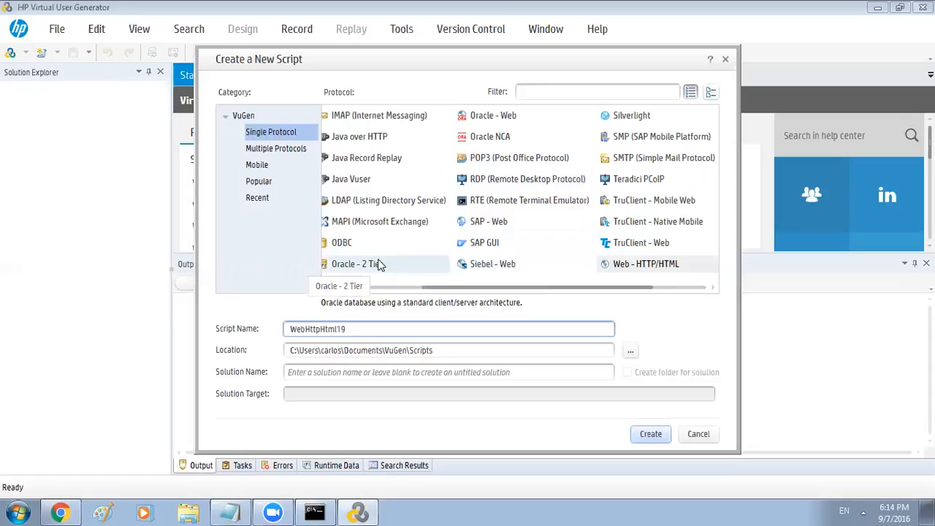
Choose the Web - HTTP/HTML protocol and name the new script 'demoscript'
left_click_drag(362, 327, 225, 331)
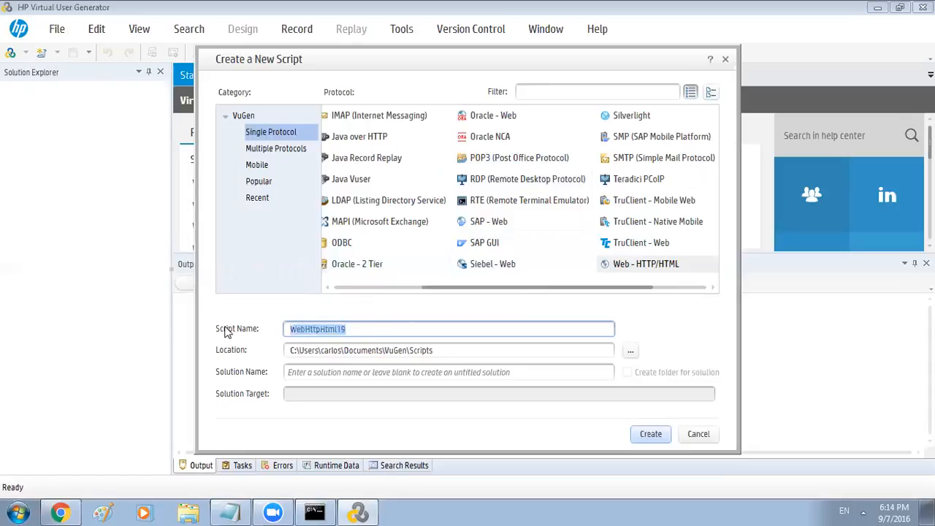
left_click(660, 270)
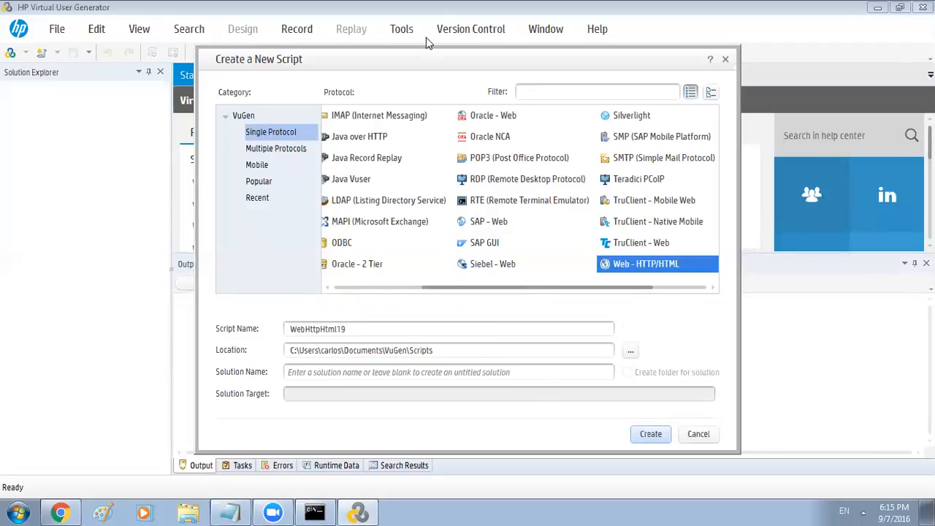
left_click_drag(420, 62, 428, 48)
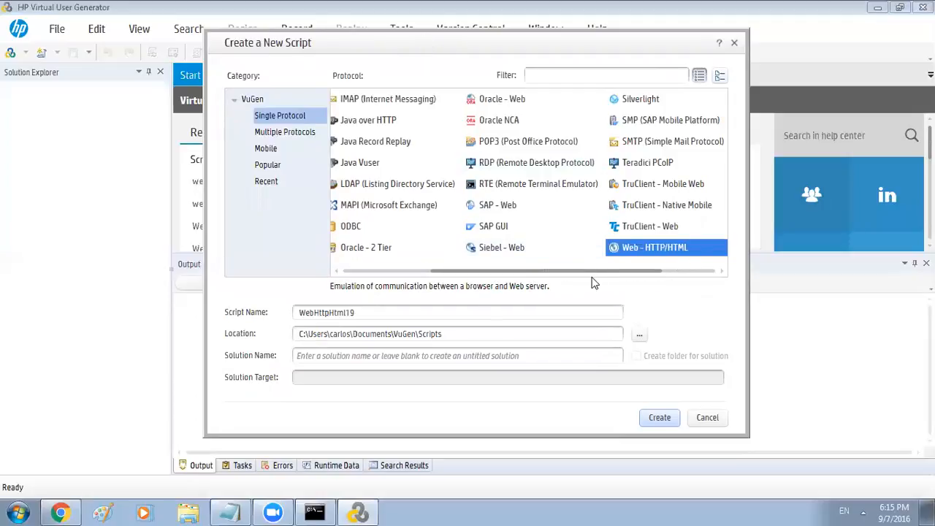
left_click(346, 318)
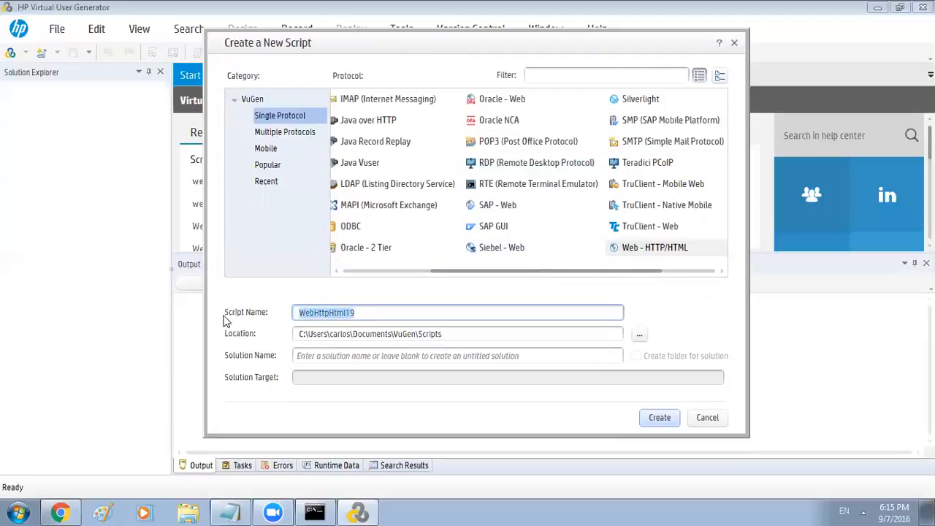
type("demoscript")
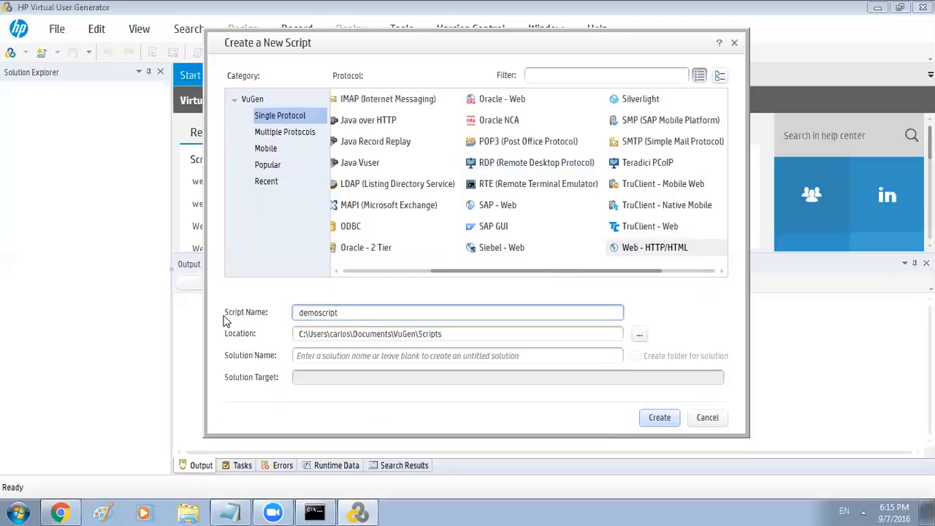
Create the demoscript script so Action.c opens with an empty Action()
left_click(660, 419)
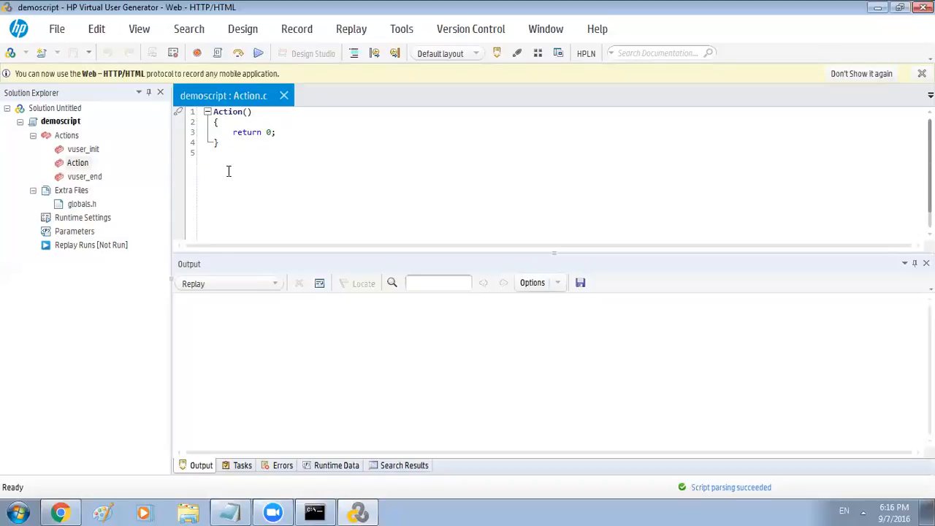
Open vuser_init, Action and vuser_end in the editor, ending on Action.c
double_click(83, 150)
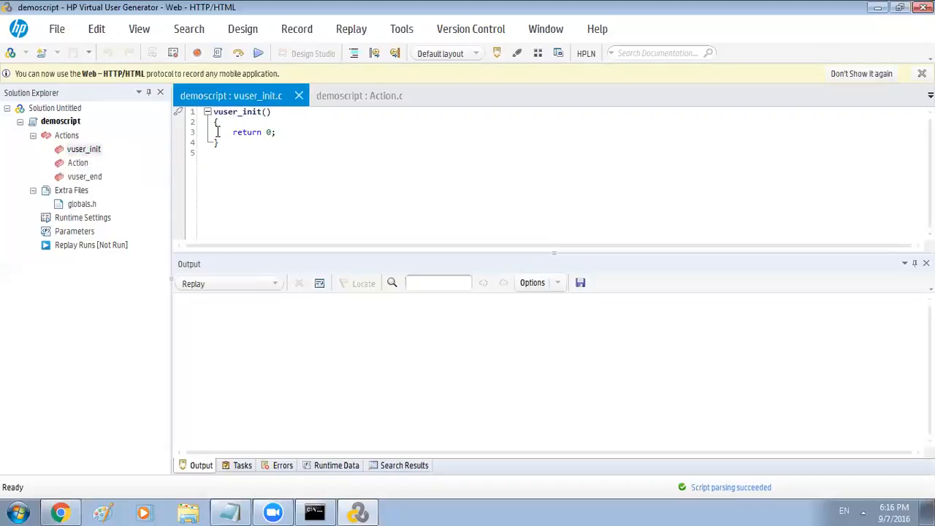
double_click(80, 164)
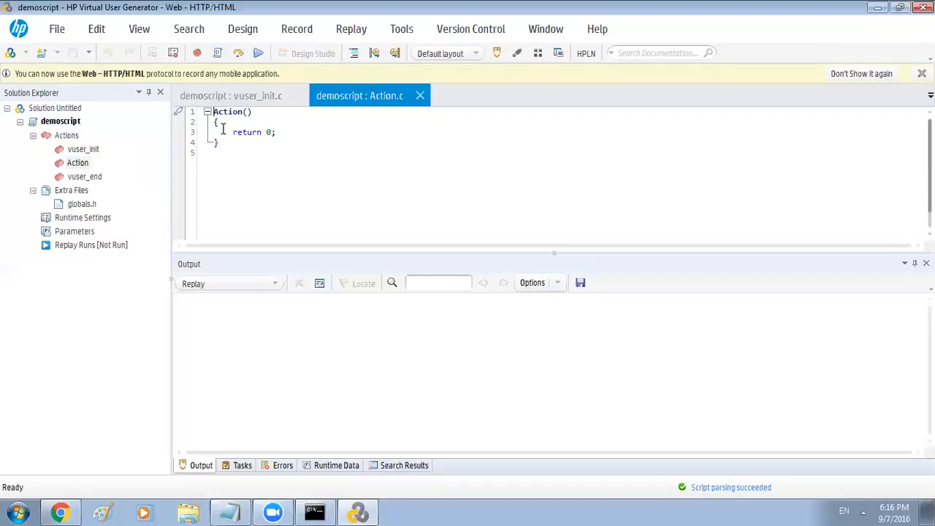
double_click(93, 179)
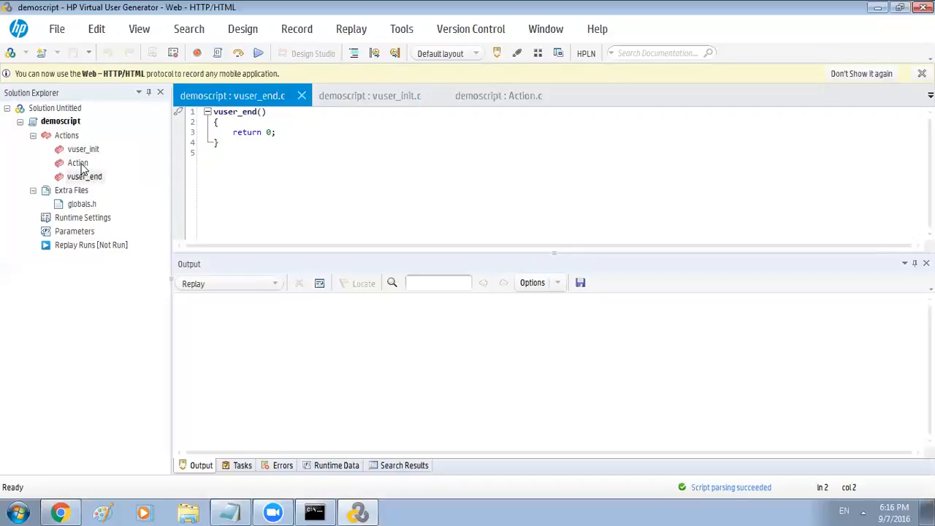
double_click(79, 164)
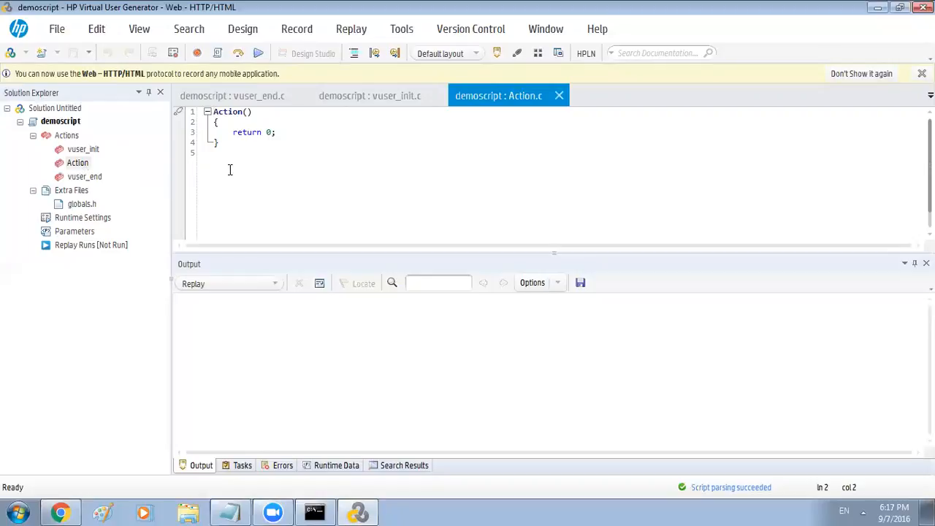
left_click(231, 123)
Open Start Recording, check the Web Tours start URL, and view Recording Options (HTML-based script)
left_click(199, 58)
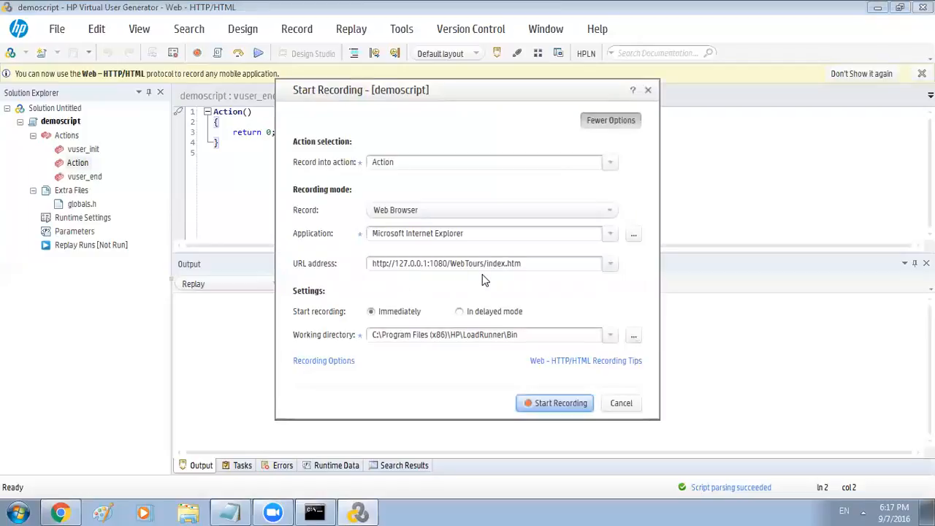
left_click(528, 262)
left_click(528, 261)
left_click_drag(521, 263, 350, 266)
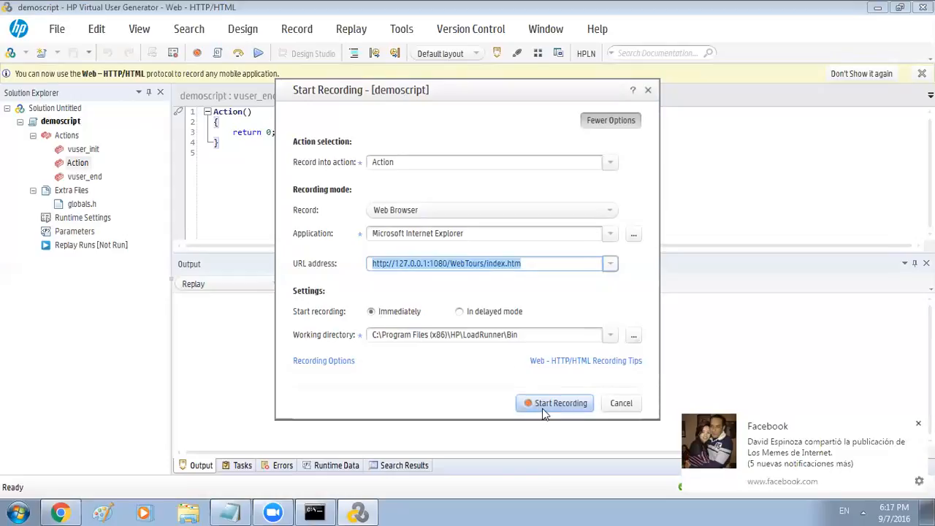
left_click(327, 365)
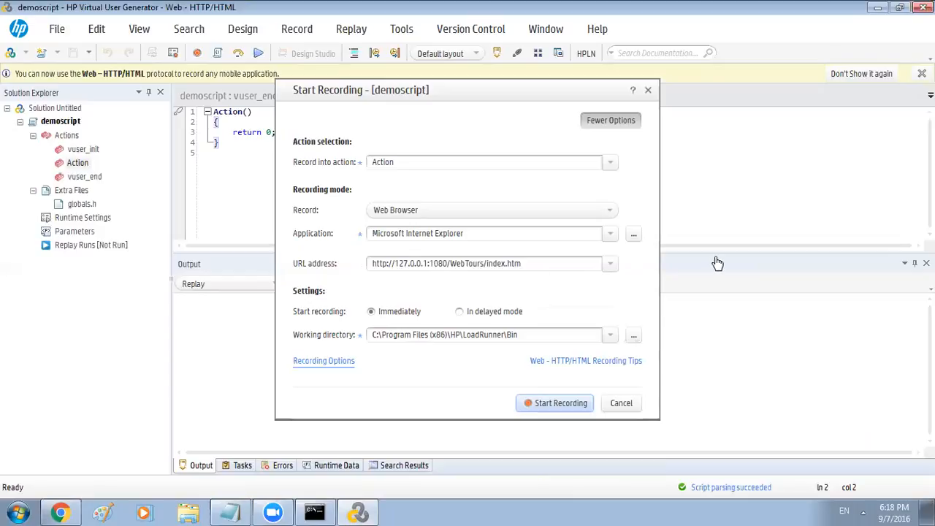
left_click(324, 360)
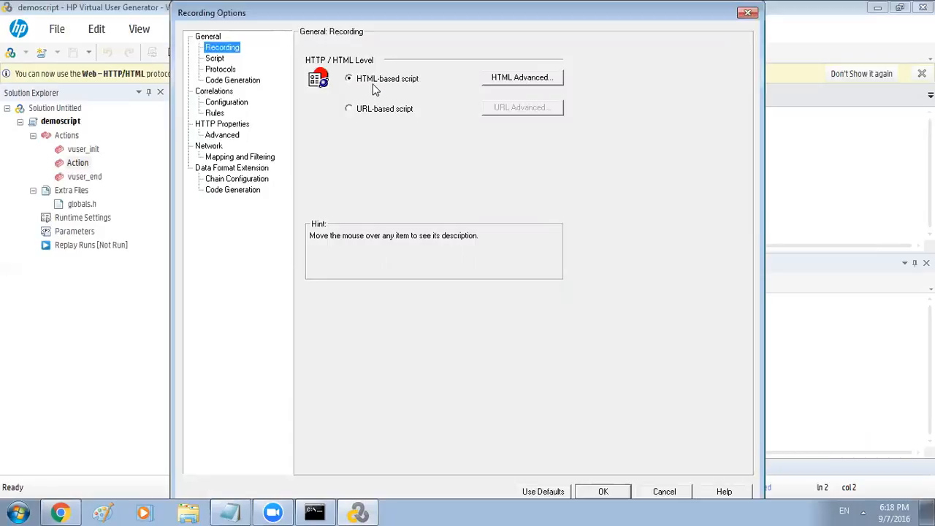
Close Recording Options unchanged to return to the Start Recording dialog
left_click(748, 13)
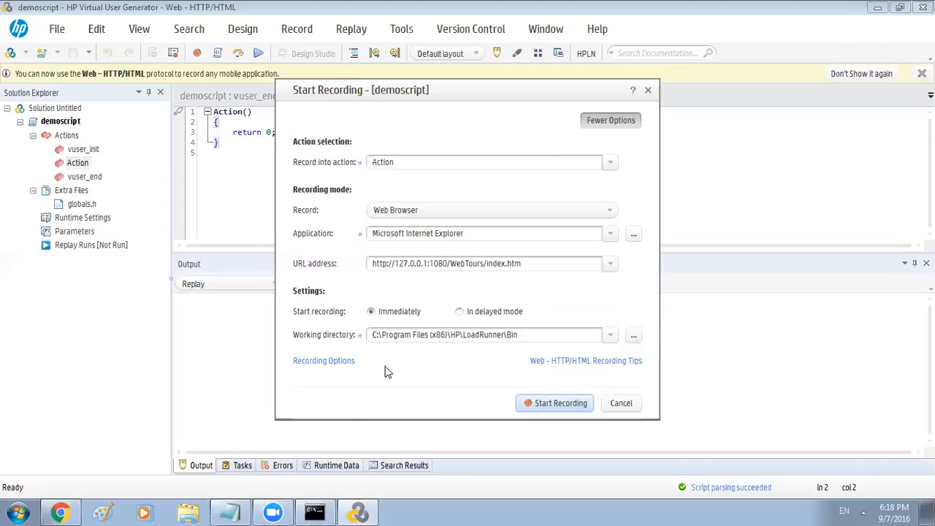
Start recording into Action with Internet Explorer loading the Web Tours home page
left_click(544, 405)
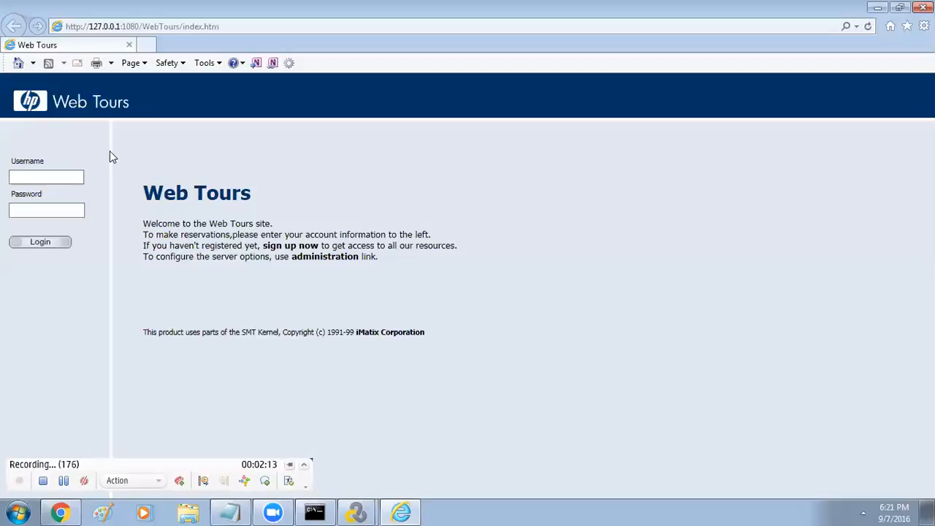
Log in to Web Tours with the demo username and password, then go to Flights
left_click(63, 180)
left_click(63, 180)
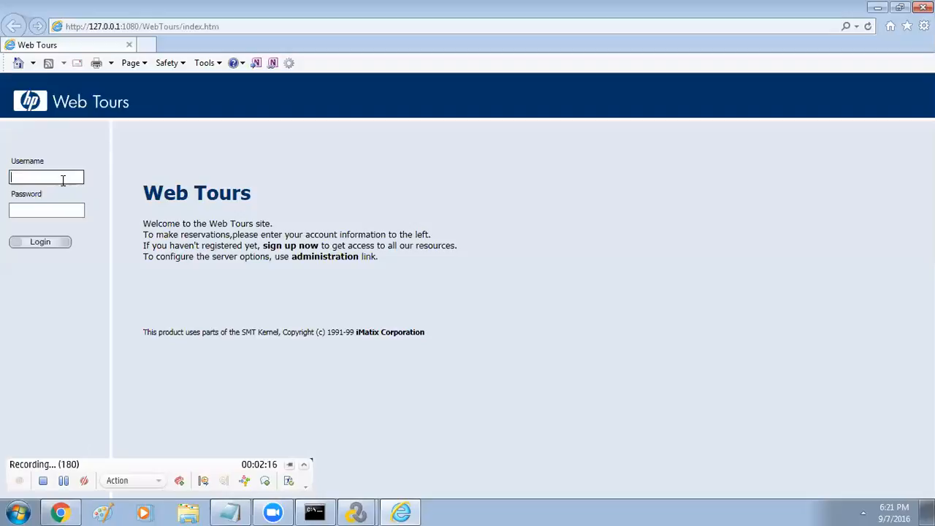
type("jojo")
left_click(62, 209)
type("bean")
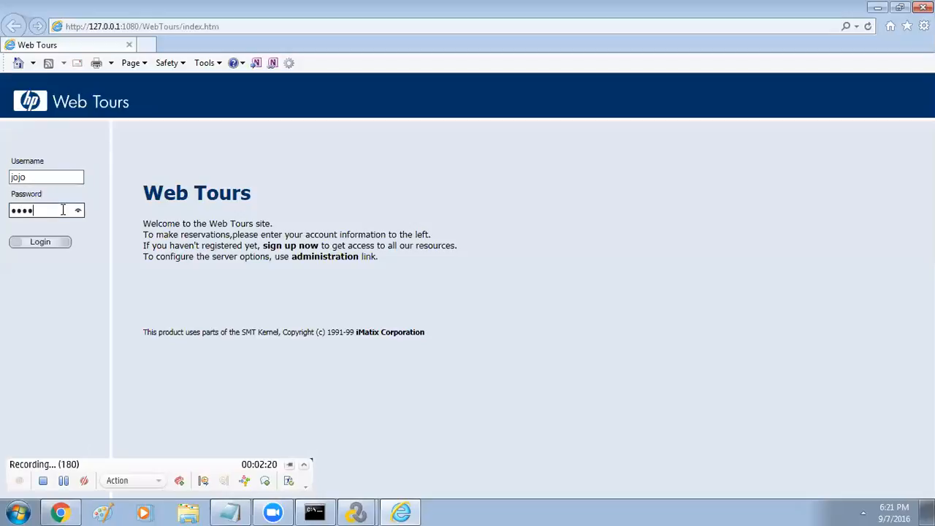
left_click(41, 248)
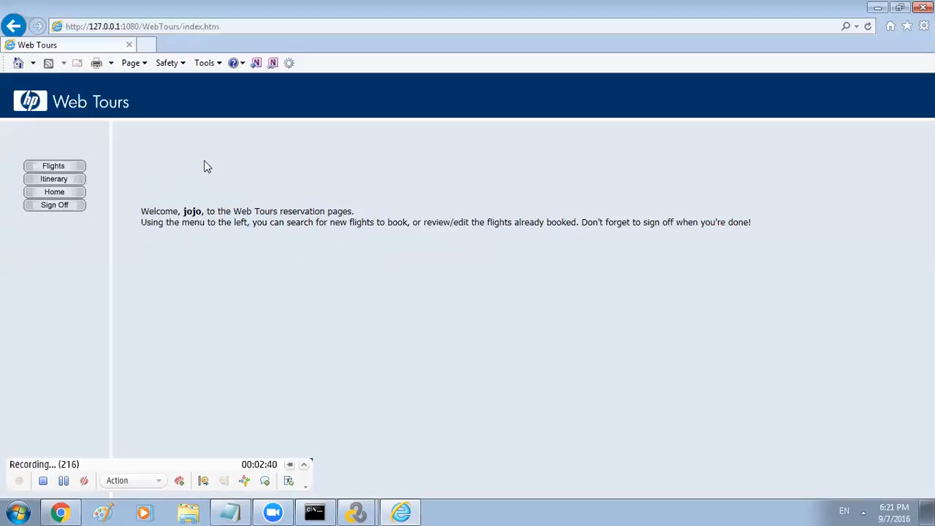
left_click(63, 173)
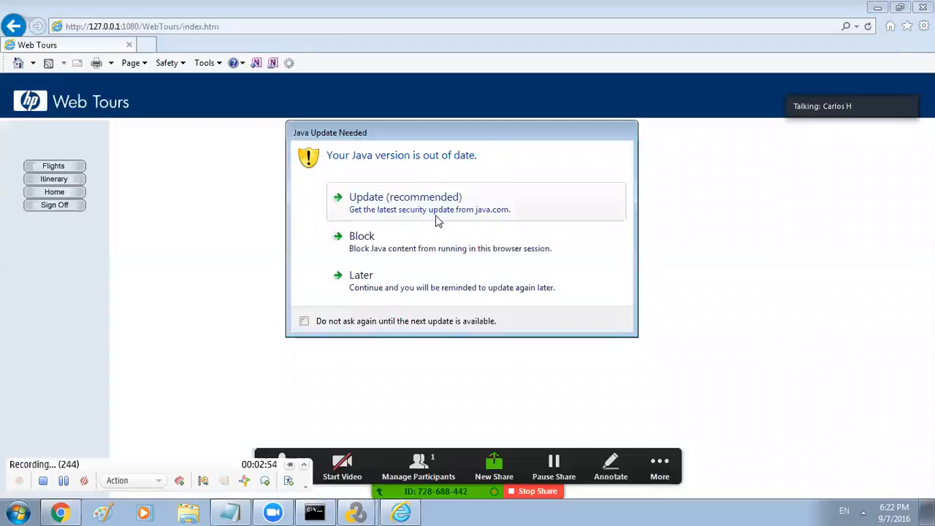
Block the outdated Java prompt so the Find Flight form shows
left_click(443, 245)
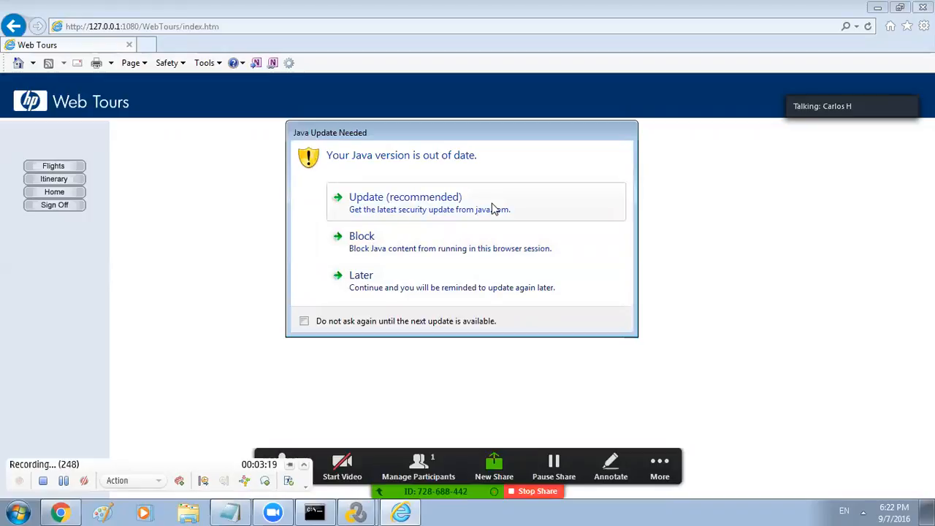
left_click(369, 247)
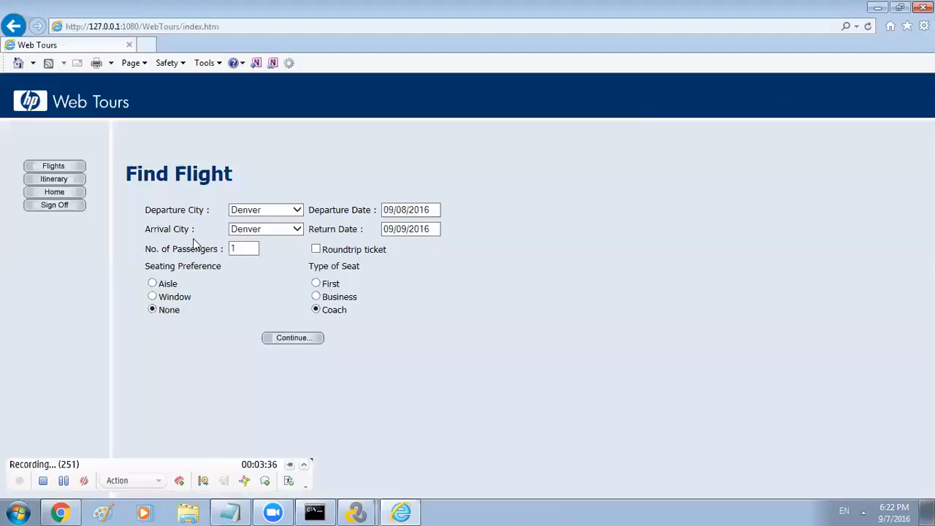
Set the route from London to Los Angeles with a 09/10/2016 return date
left_click(296, 210)
left_click(291, 231)
left_click(292, 231)
left_click(265, 260)
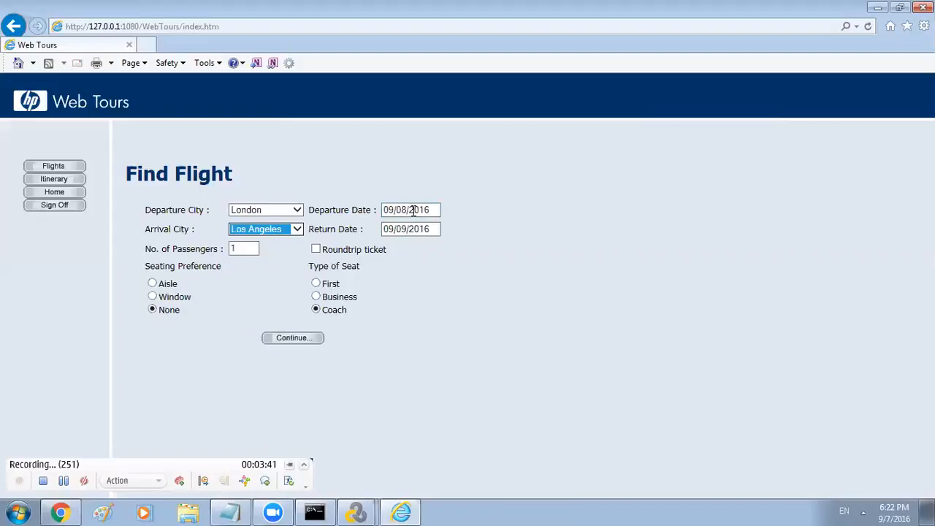
left_click(405, 230)
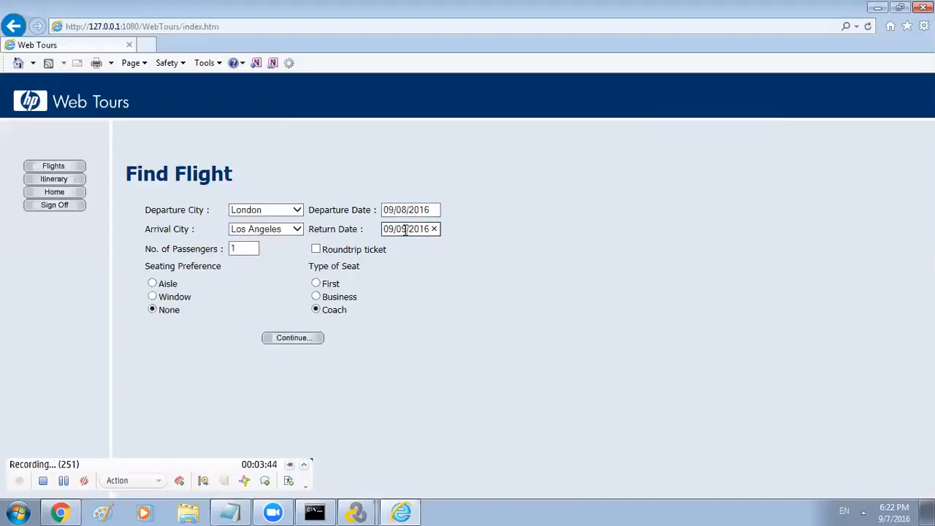
key("BackSpace")
type("1")
mouse_move(407, 228)
left_mouse_down()
mouse_move(388, 229)
mouse_move(399, 230)
left_mouse_up()
type("4")
type("0")
Choose a Window seat and First class, then search for flights
left_click_drag(244, 248, 228, 249)
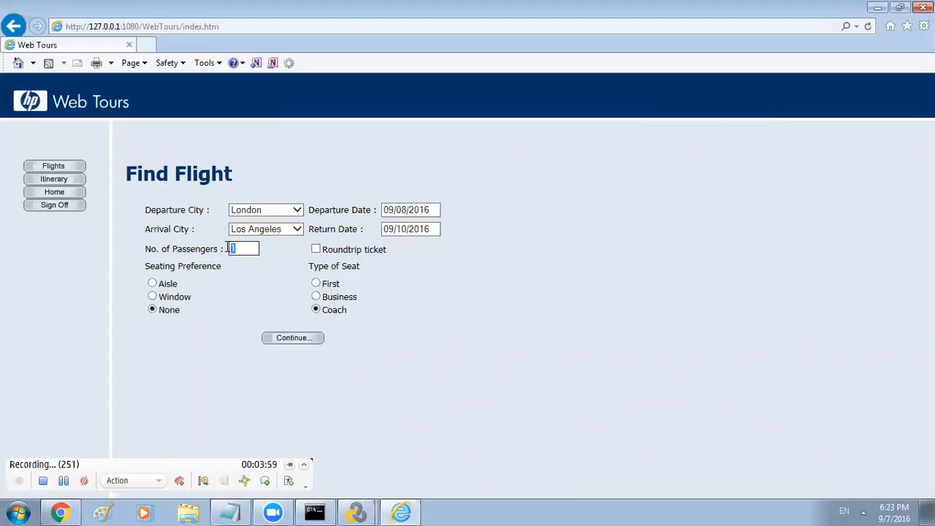
left_click(153, 296)
left_click(317, 285)
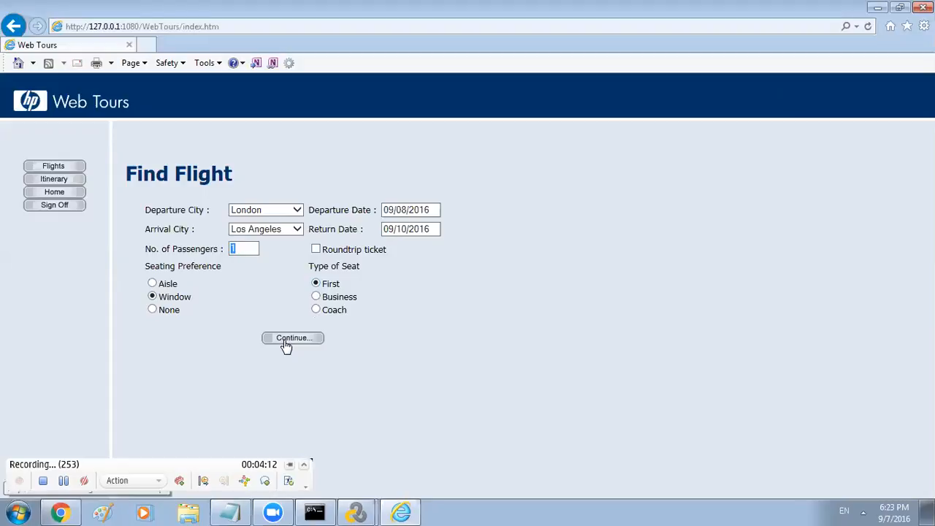
left_click(286, 340)
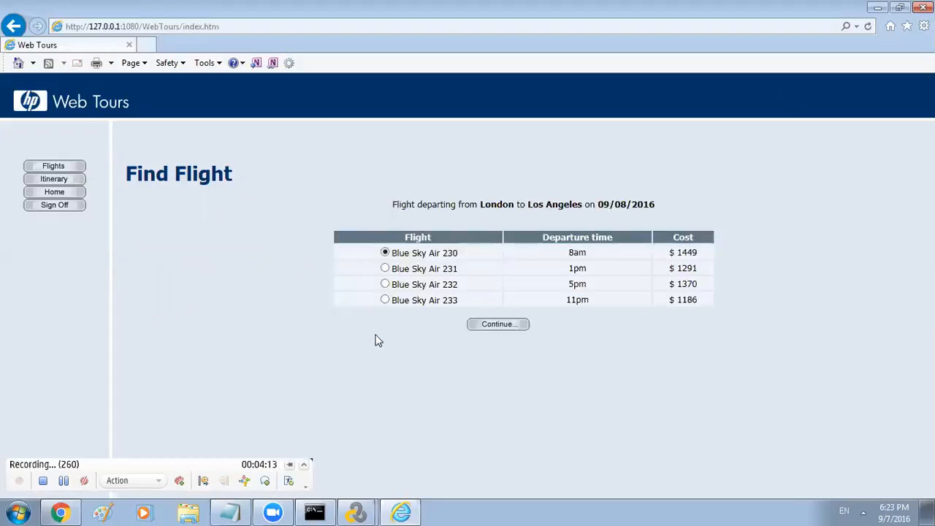
Select the Blue Sky Air 232 flight and continue to Payment Details
left_click(385, 268)
left_click(385, 284)
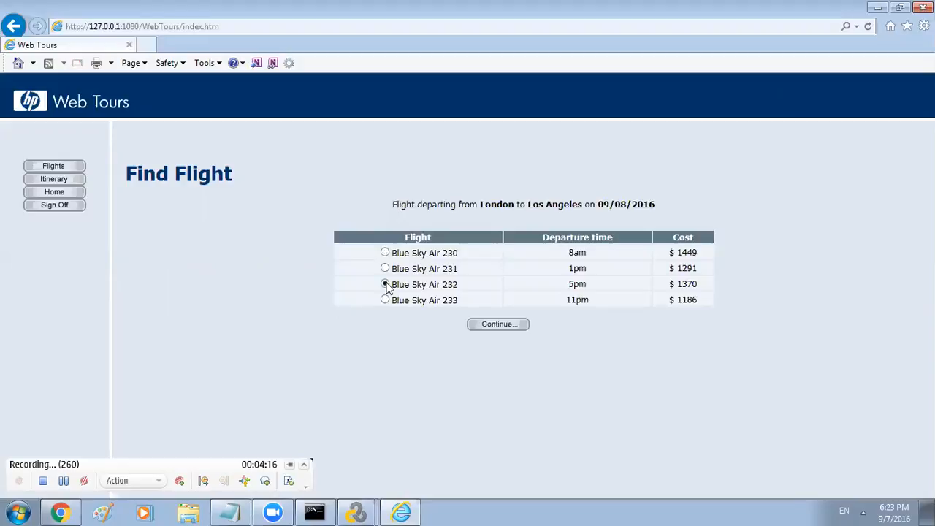
left_click(498, 325)
left_click(232, 242)
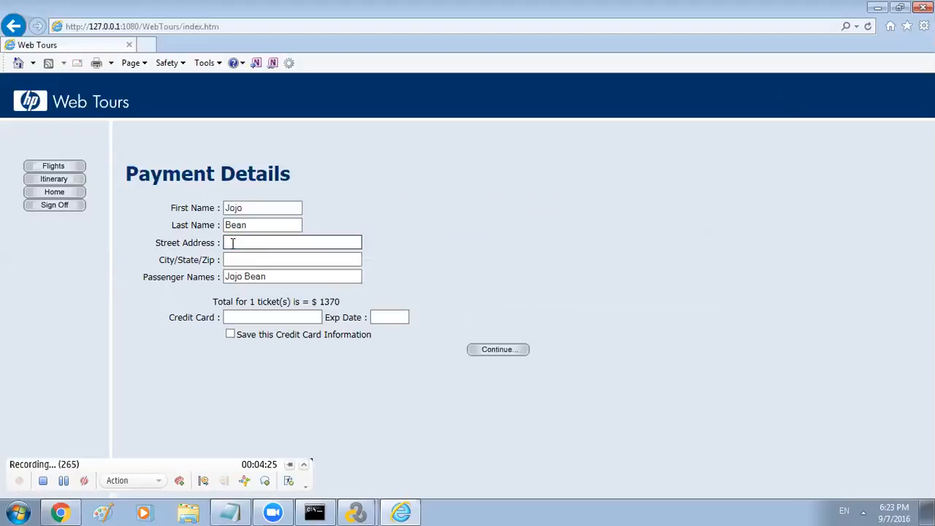
Enter the street address in the Payment Details form, correcting typos
type("c")
key("BackSpace")
type("stre")
key("BackSpace")
key("BackSpace")
key("BackSpace")
key("BackSpace")
type("Oak ")
type("ga")
key("BackSpace")
key("BackSpace")
type("glend drive")
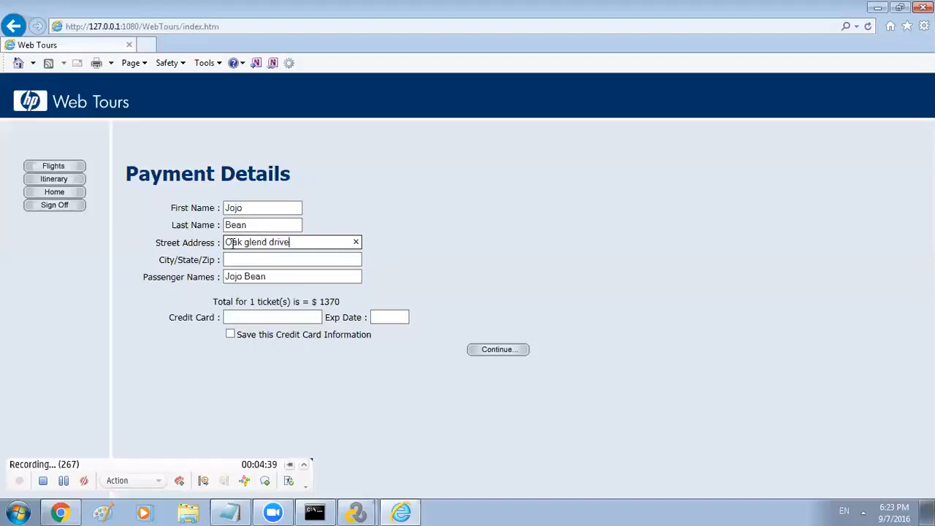
Fill in the city/zip, credit card number and expiry date, then submit for the invoice
left_click(257, 259)
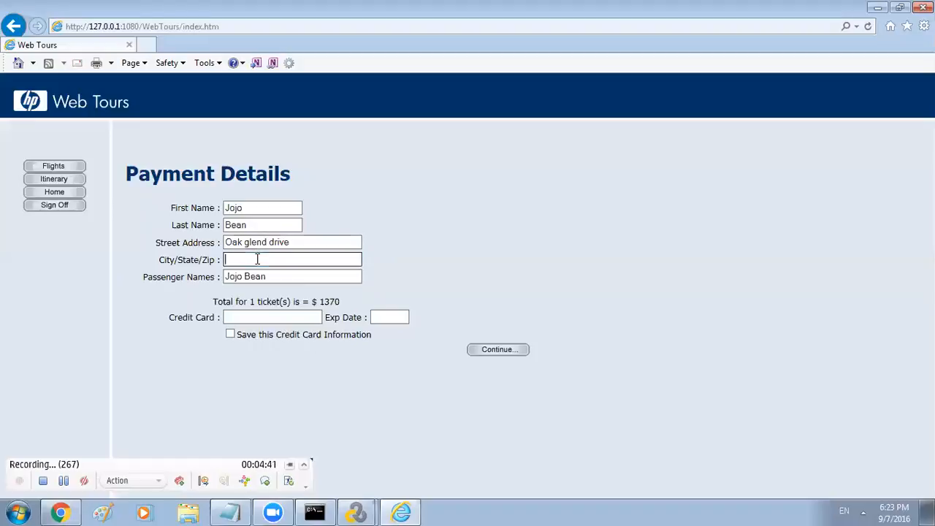
type("67000")
left_click(250, 316)
type("98765")
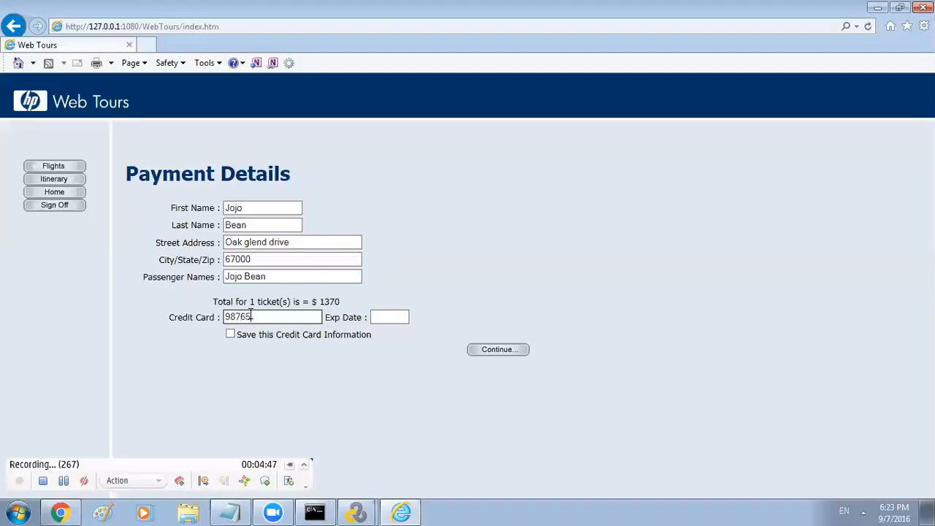
type("421")
left_click(392, 317)
type("12")
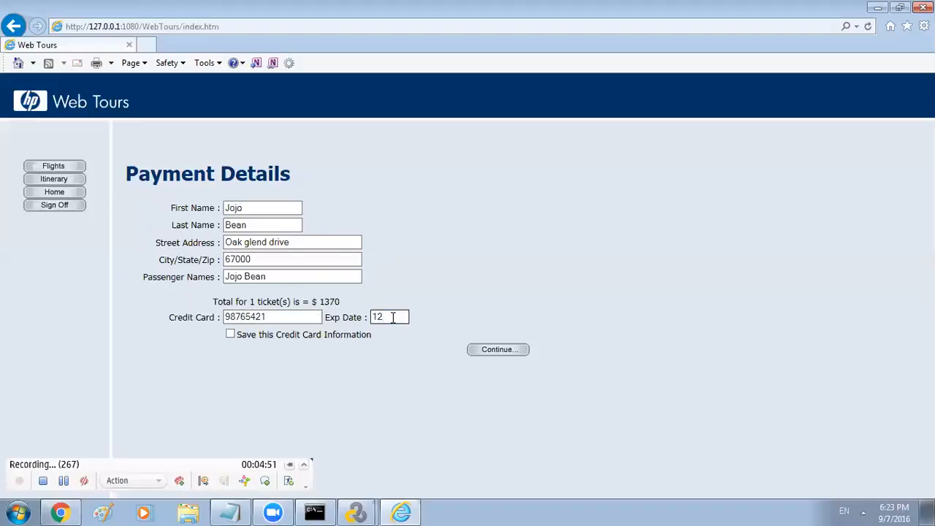
type("/18")
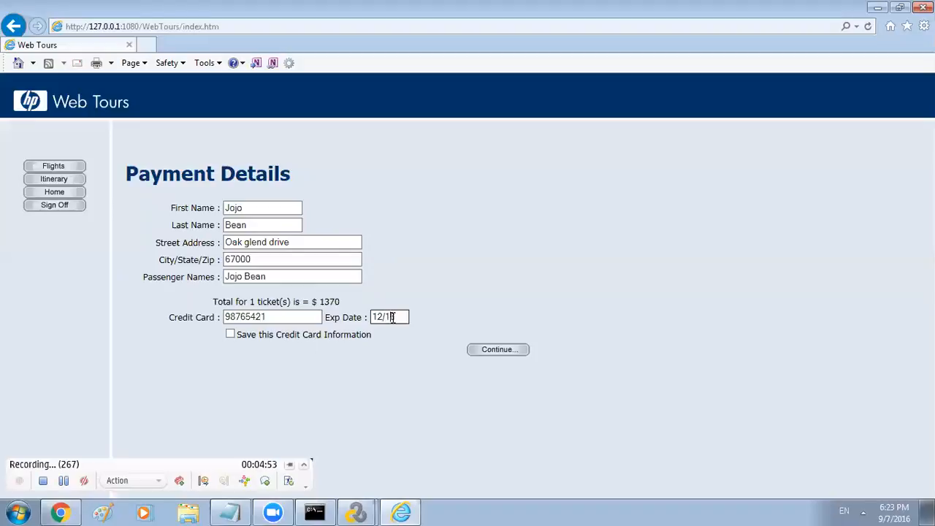
left_click(503, 352)
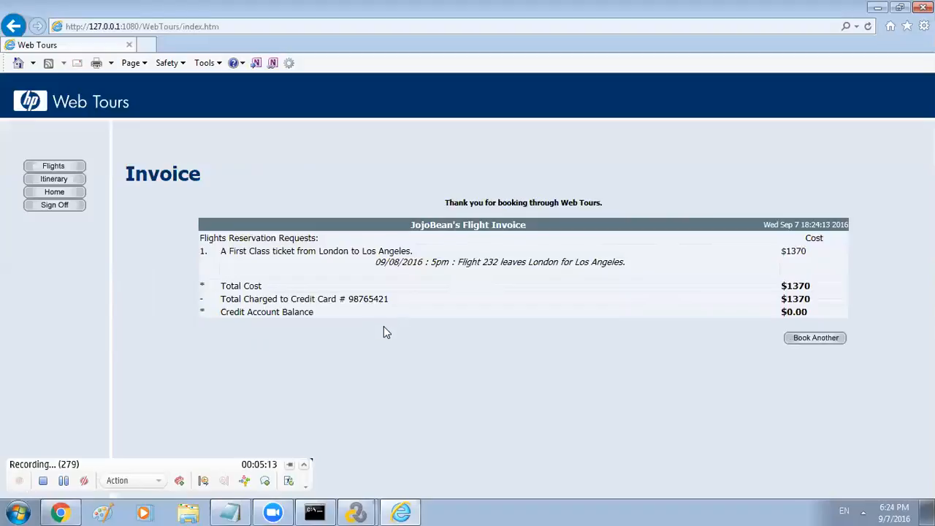
Sign off from HP Web Tours, returning to the welcome page
left_click(64, 210)
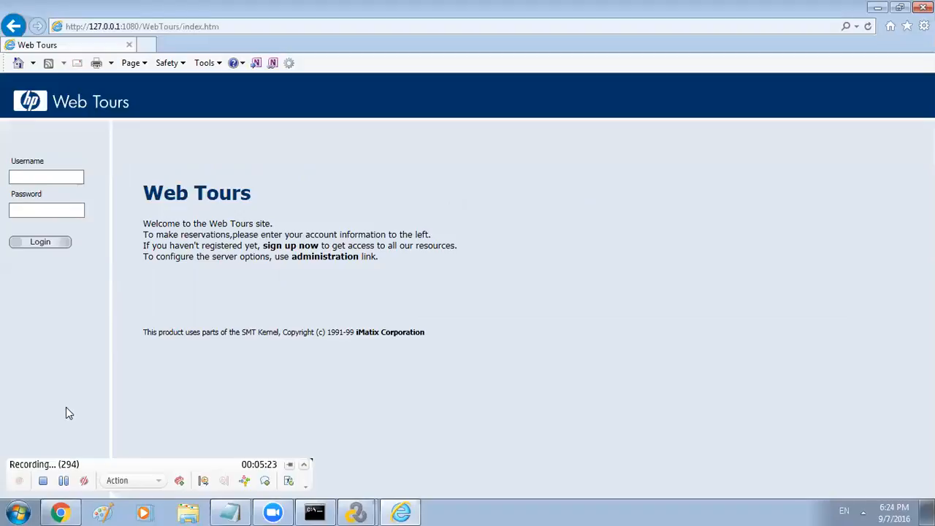
Stop recording so demoscript generates and lists 7 correlation candidates
left_click(41, 482)
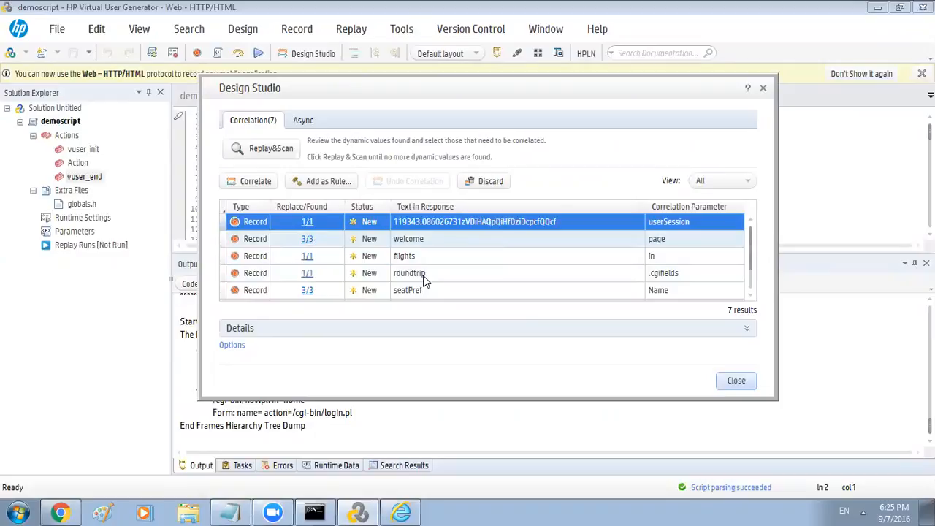
Browse the 7 dynamic values, including userSession, and close Design Studio uncorrelated
key("Down")
key("Down")
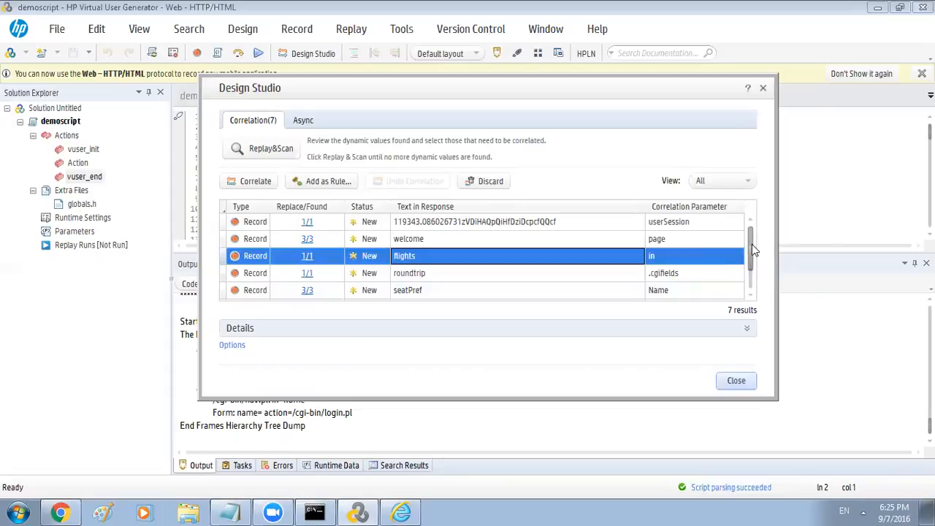
mouse_move(752, 243)
left_mouse_down()
mouse_move(752, 291)
mouse_move(755, 246)
mouse_move(747, 248)
left_mouse_up()
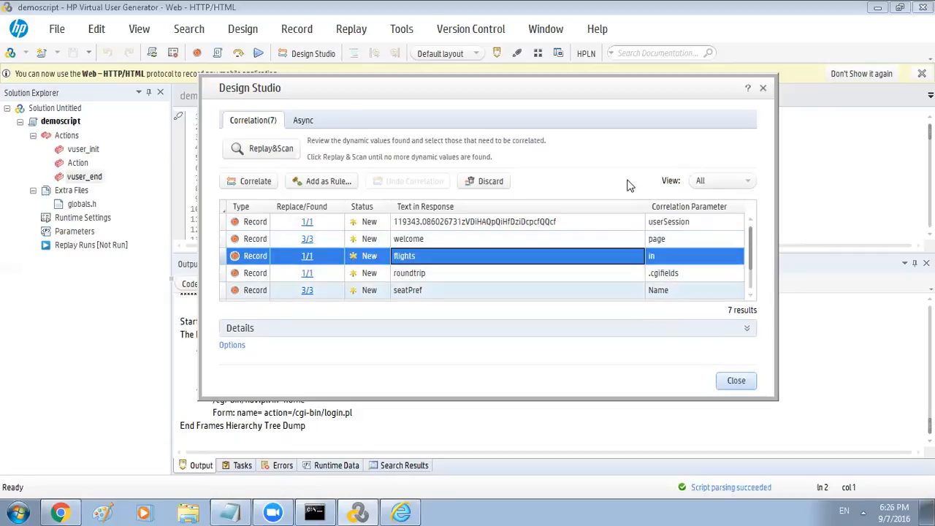
left_click(737, 387)
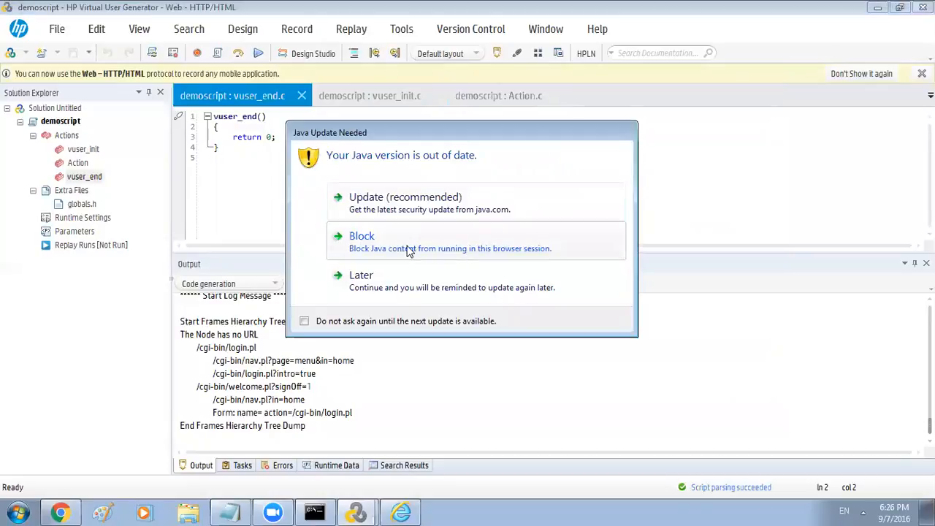
left_click(408, 246)
left_click(454, 250)
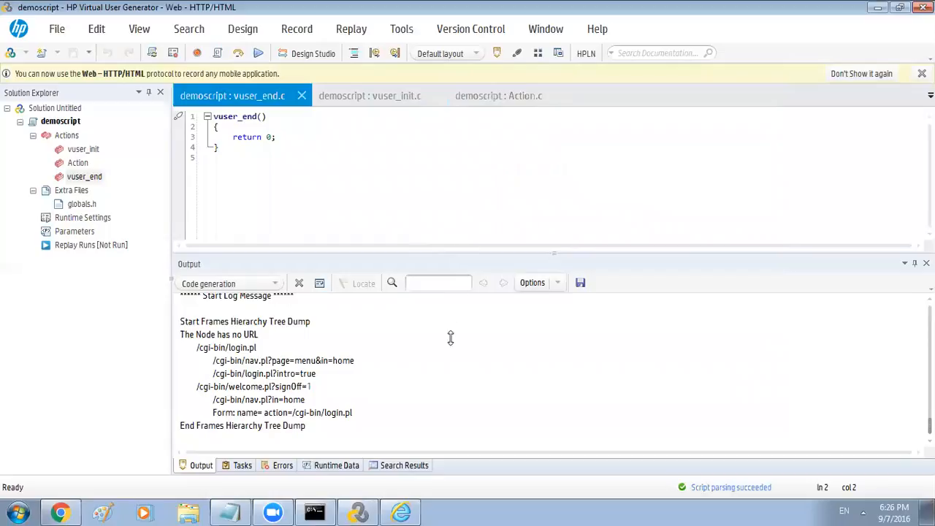
left_click_drag(453, 369, 457, 369)
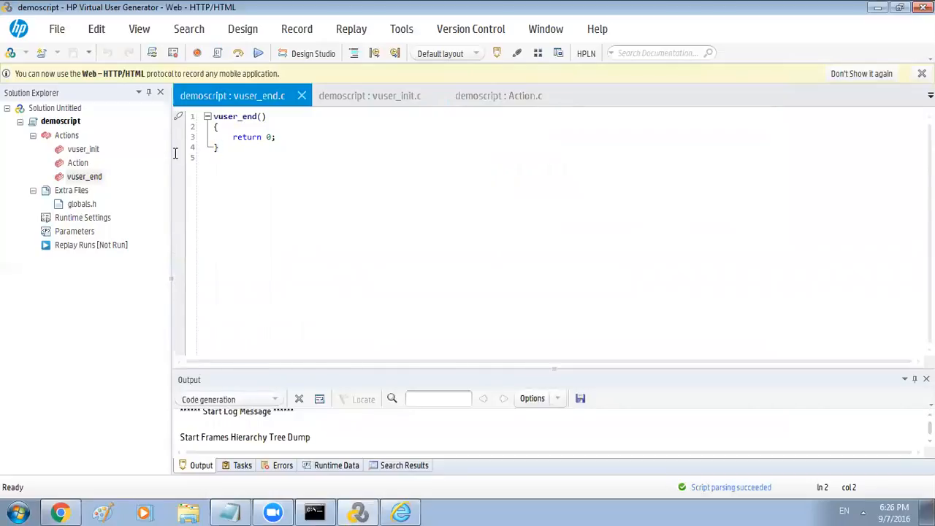
left_click(81, 165)
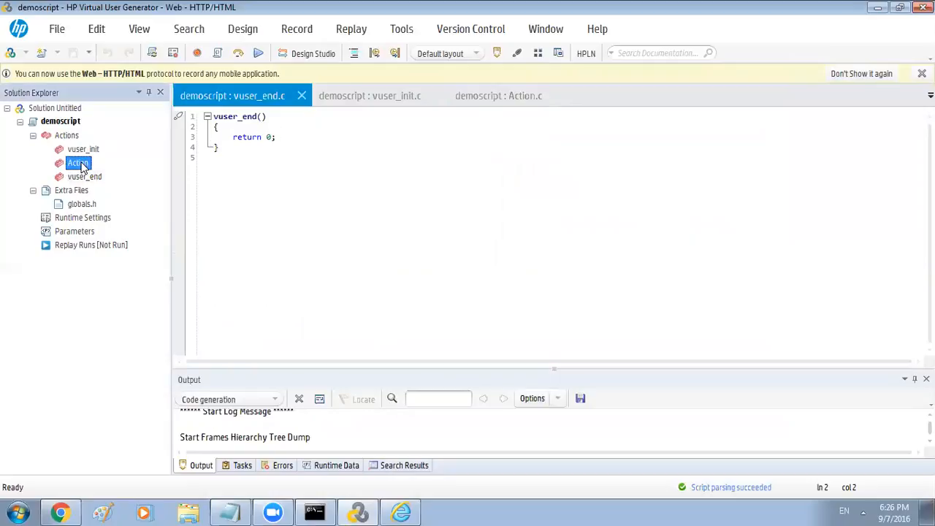
double_click(81, 164)
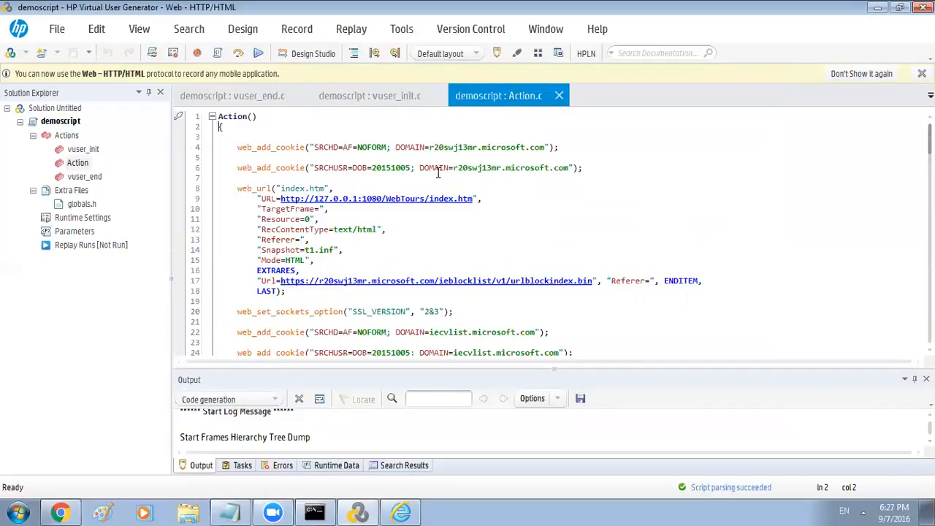
scroll(438, 171, "down", 1)
left_click_drag(280, 157, 472, 169)
scroll(406, 202, "down", 1)
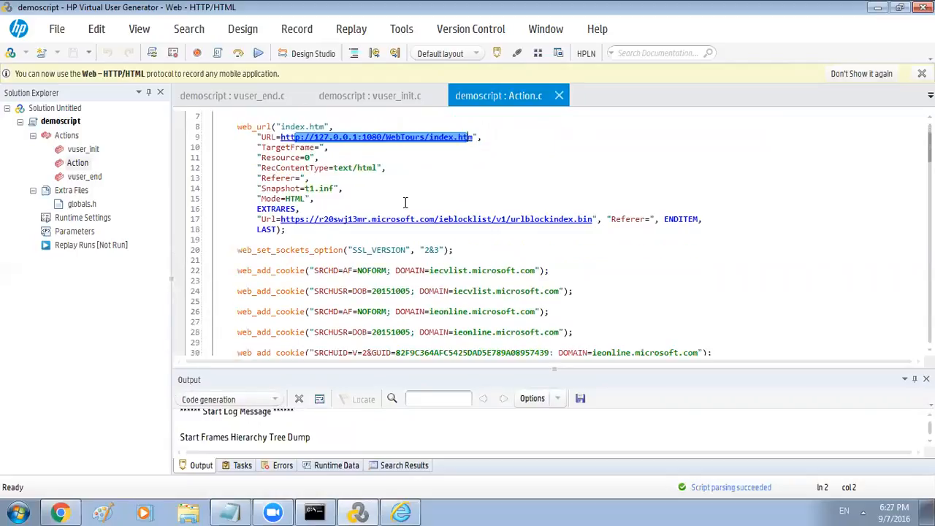
scroll(405, 202, "down", 1)
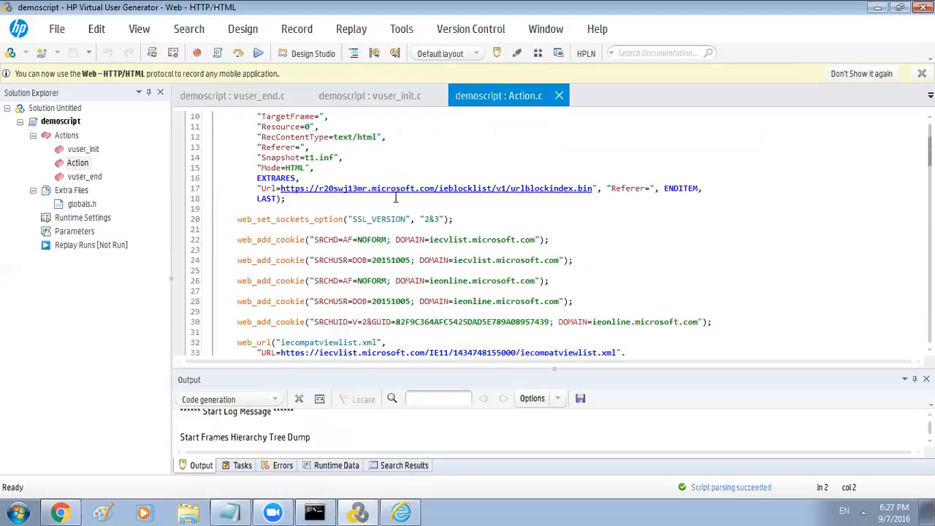
scroll(496, 193, "down", 4)
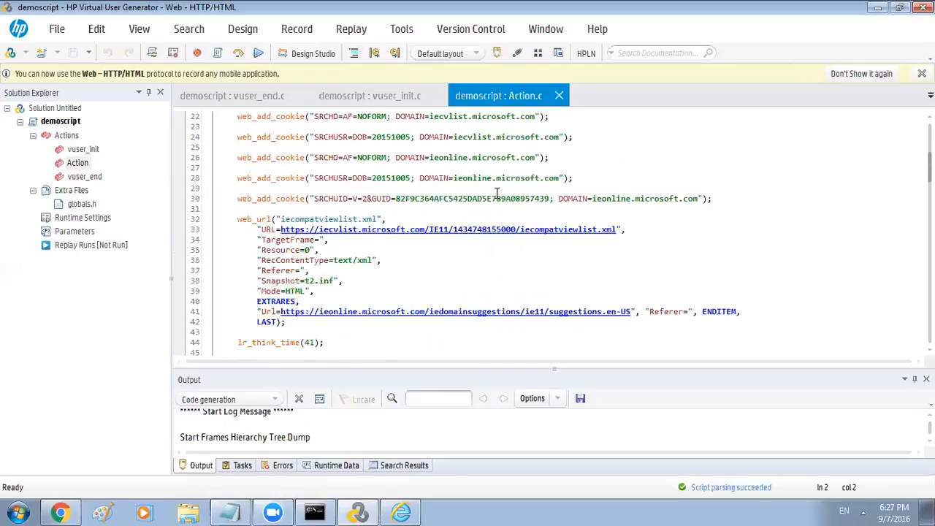
scroll(496, 194, "down", 1)
scroll(340, 193, "down", 2)
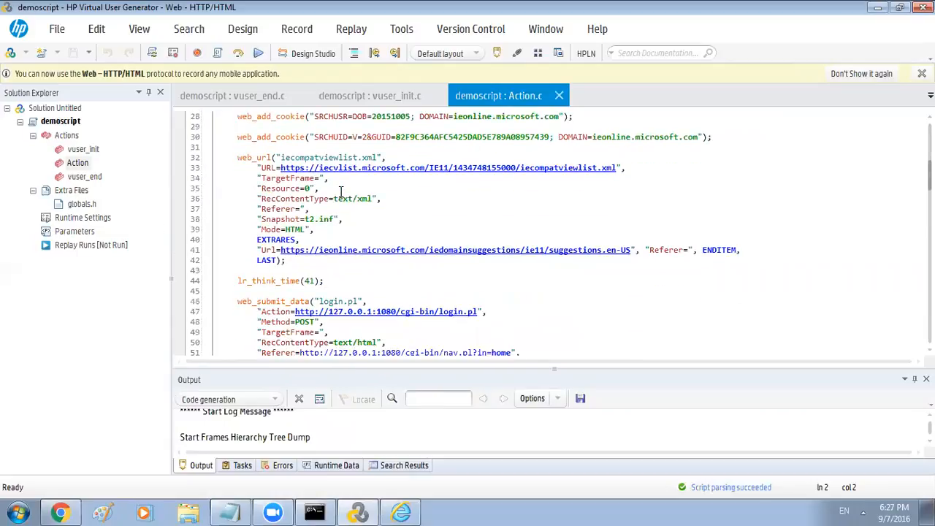
scroll(336, 212, "down", 2)
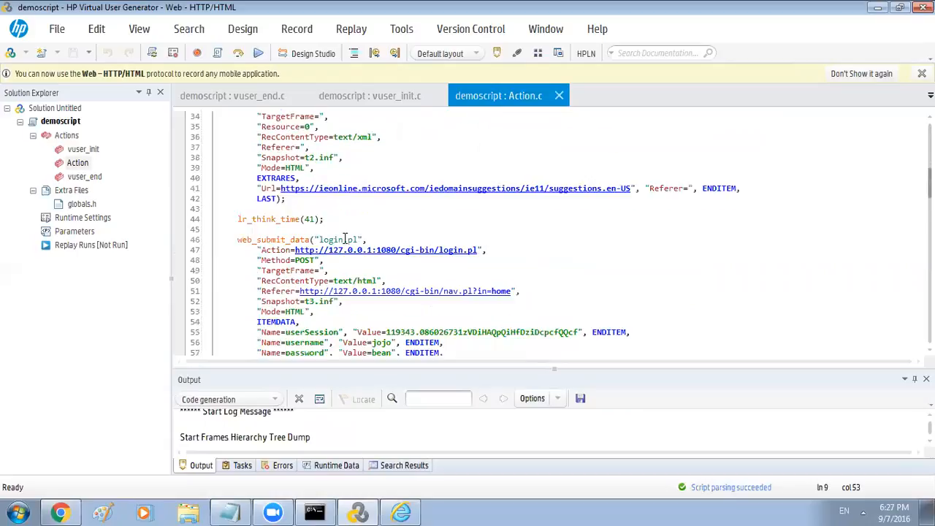
left_click_drag(330, 241, 359, 238)
scroll(359, 238, "down", 2)
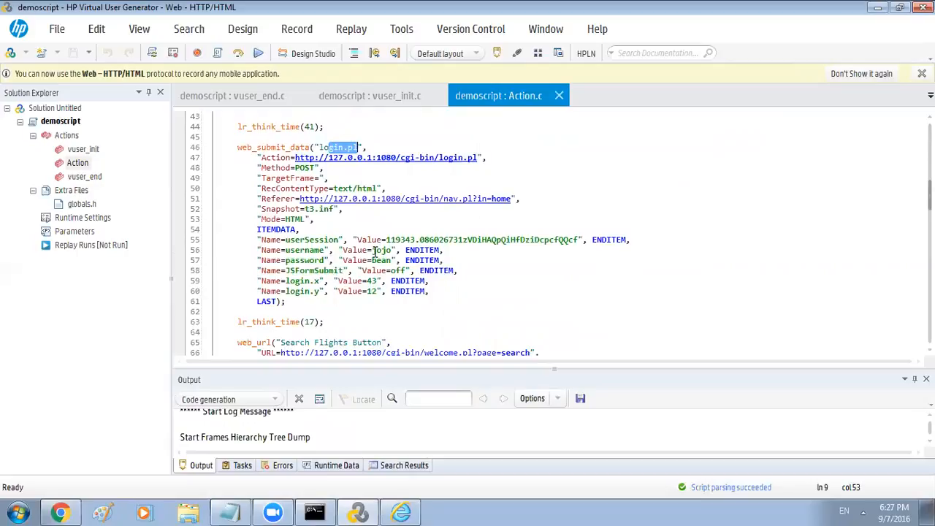
left_click_drag(371, 250, 393, 261)
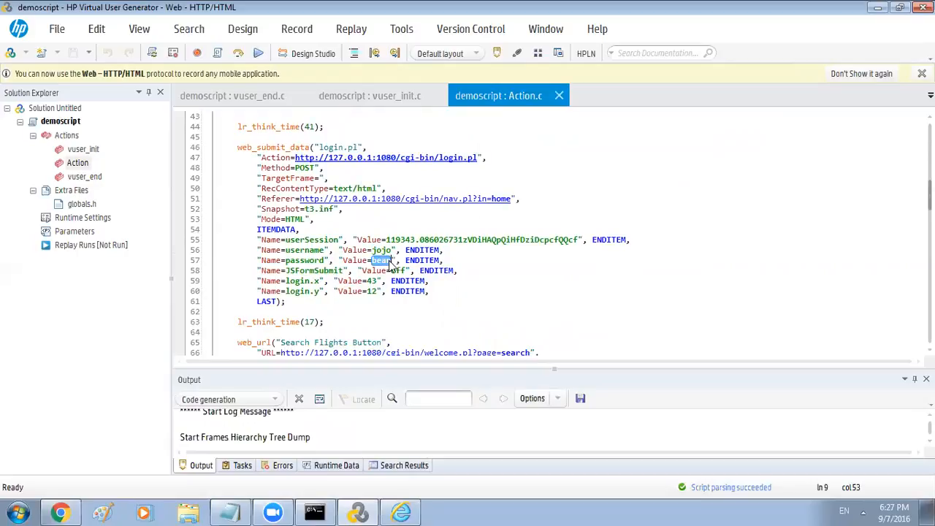
scroll(390, 260, "down", 2)
scroll(390, 260, "down", 3)
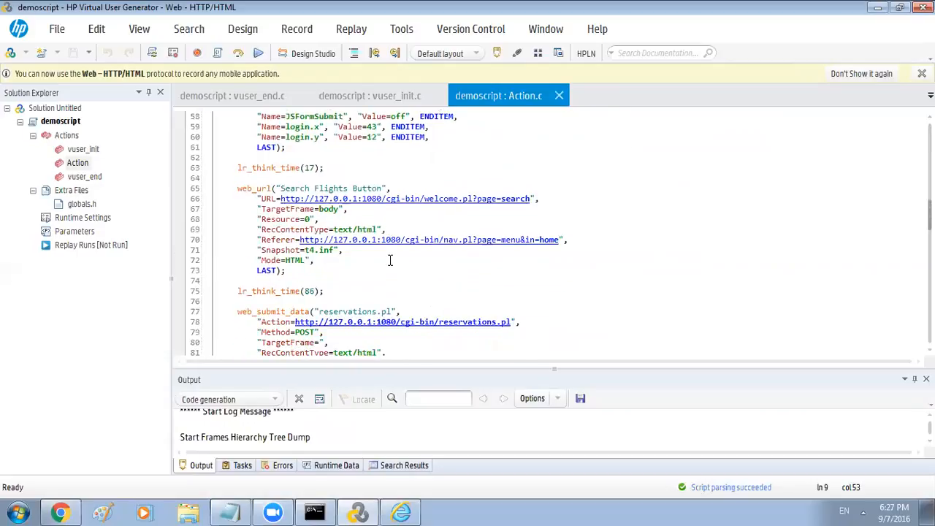
scroll(390, 260, "down", 2)
scroll(390, 260, "up", 1)
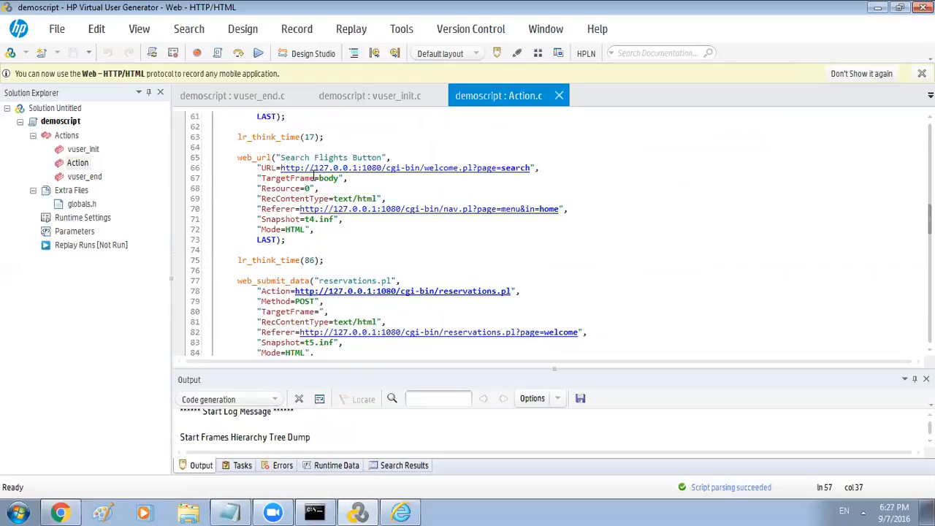
scroll(386, 203, "down", 2)
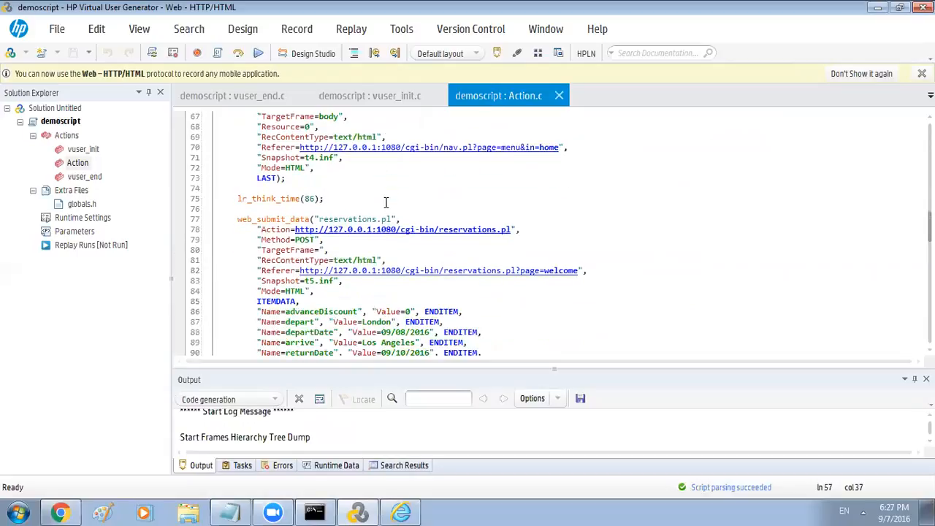
scroll(387, 199, "down", 1)
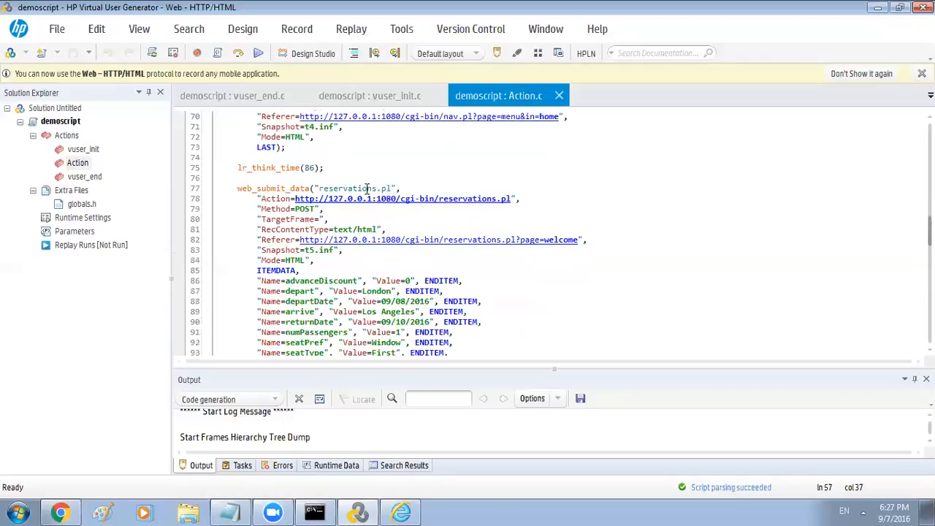
left_click_drag(315, 168, 274, 172)
left_click(271, 175)
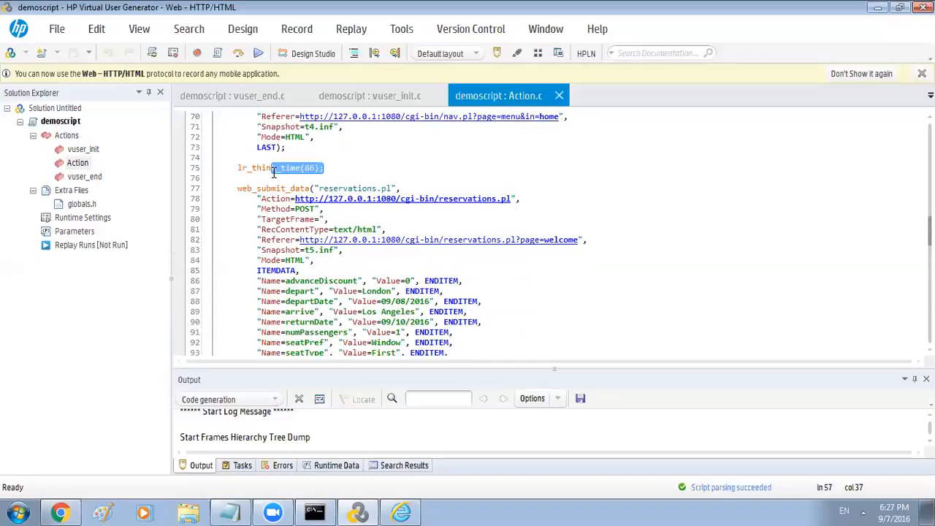
left_click(272, 179)
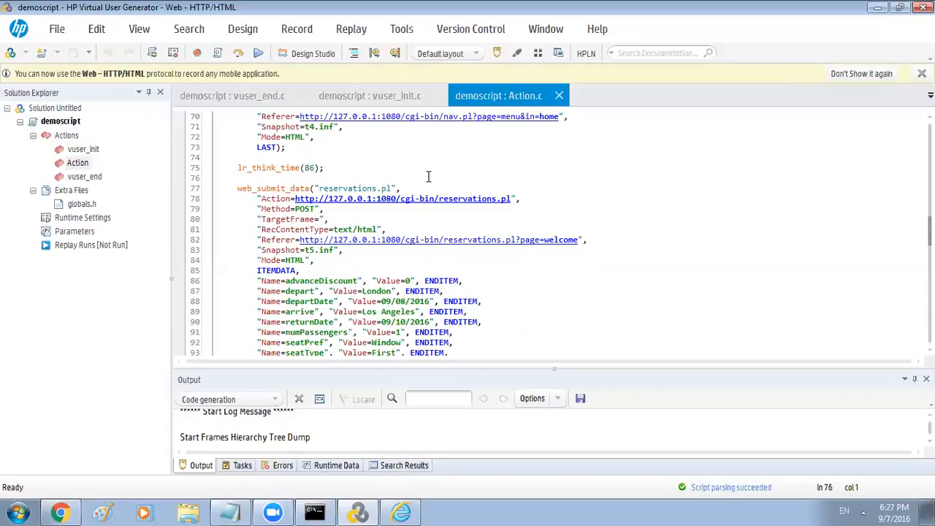
scroll(429, 176, "down", 6)
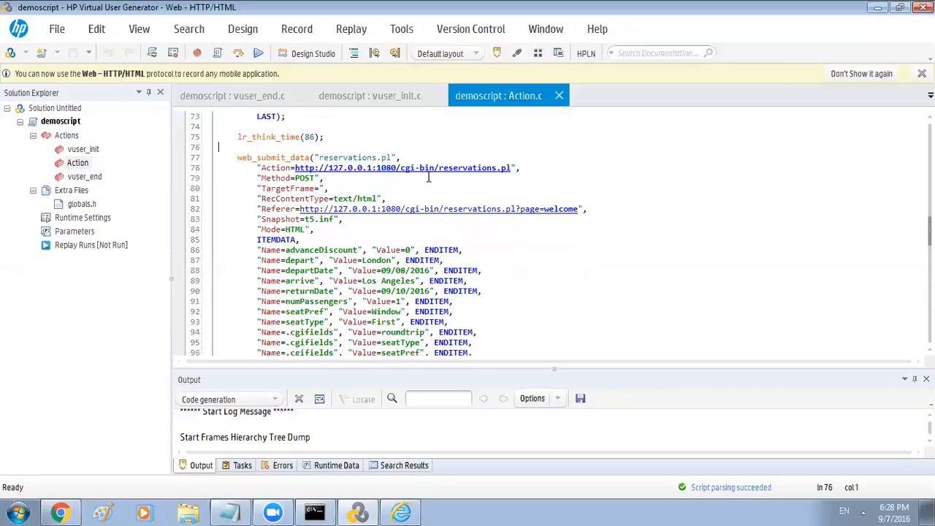
scroll(429, 176, "down", 4)
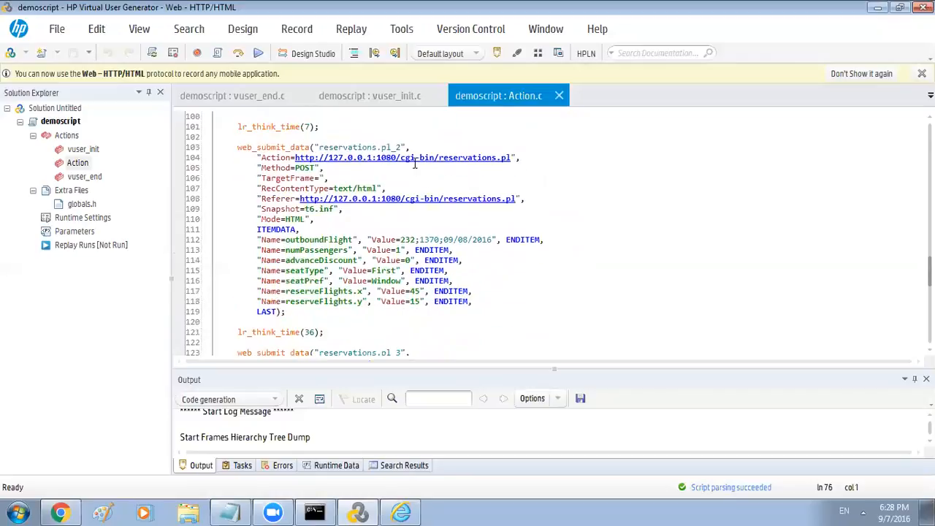
left_click_drag(403, 147, 313, 149)
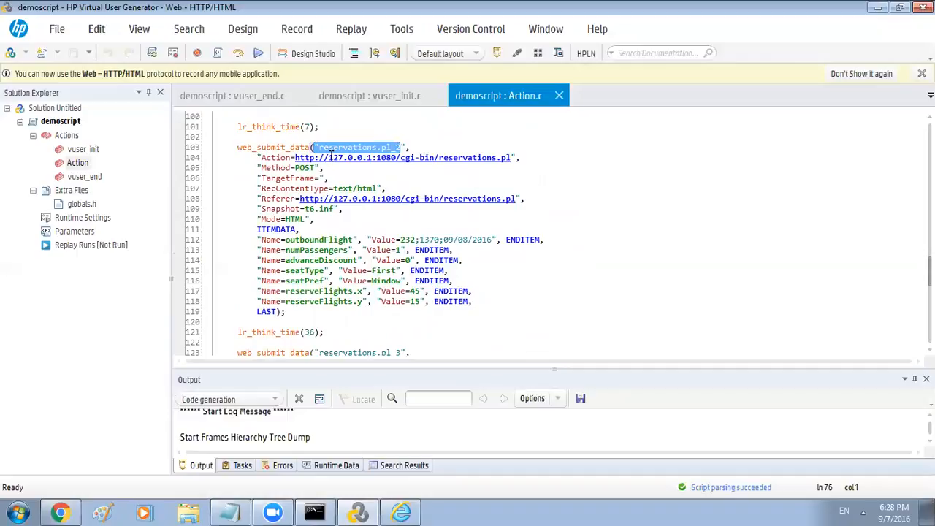
left_click(334, 148)
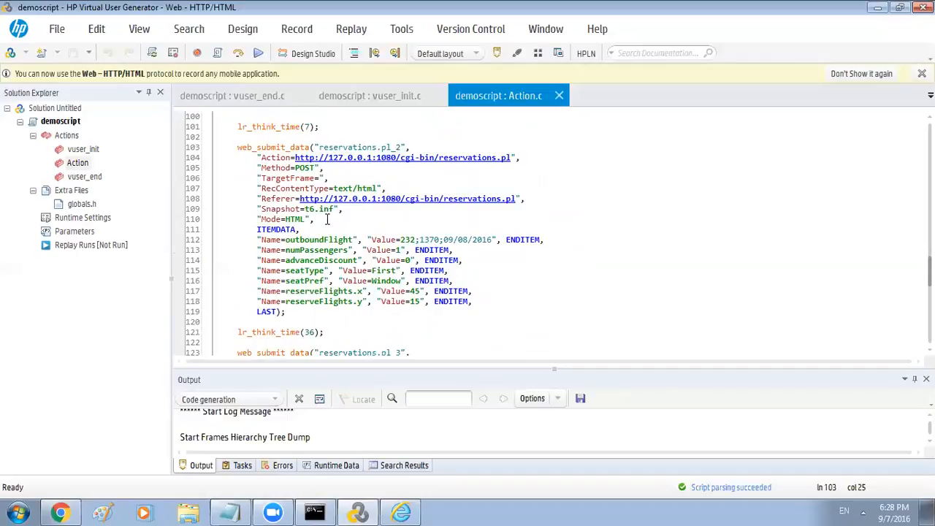
scroll(343, 234, "down", 3)
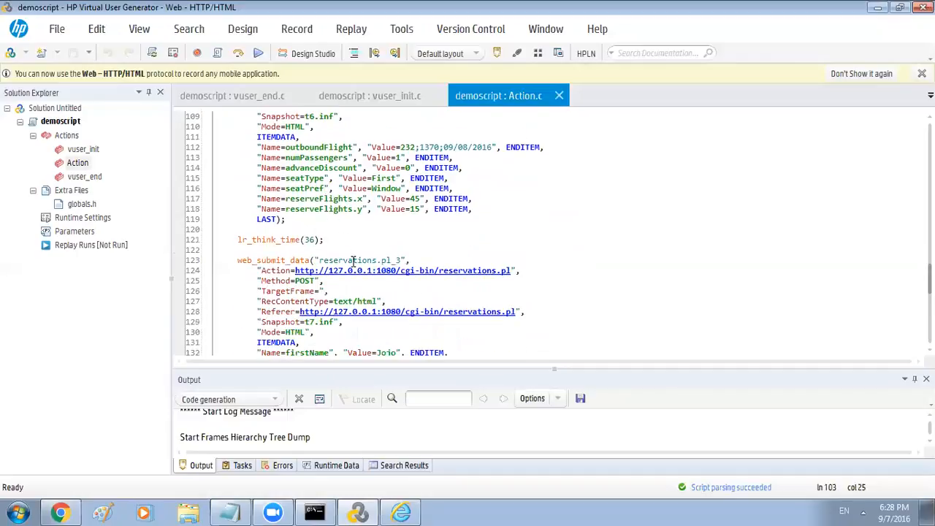
scroll(353, 261, "down", 6)
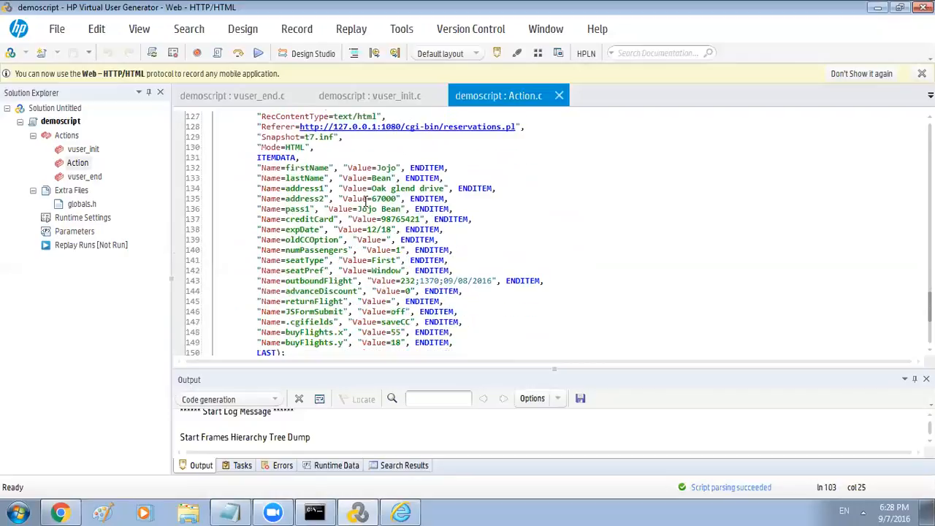
left_click_drag(370, 188, 450, 188)
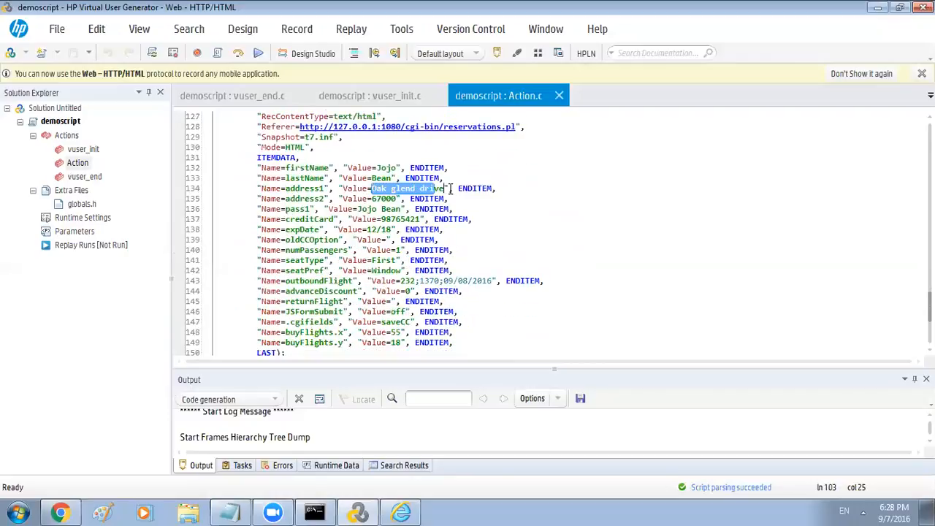
left_click(393, 208)
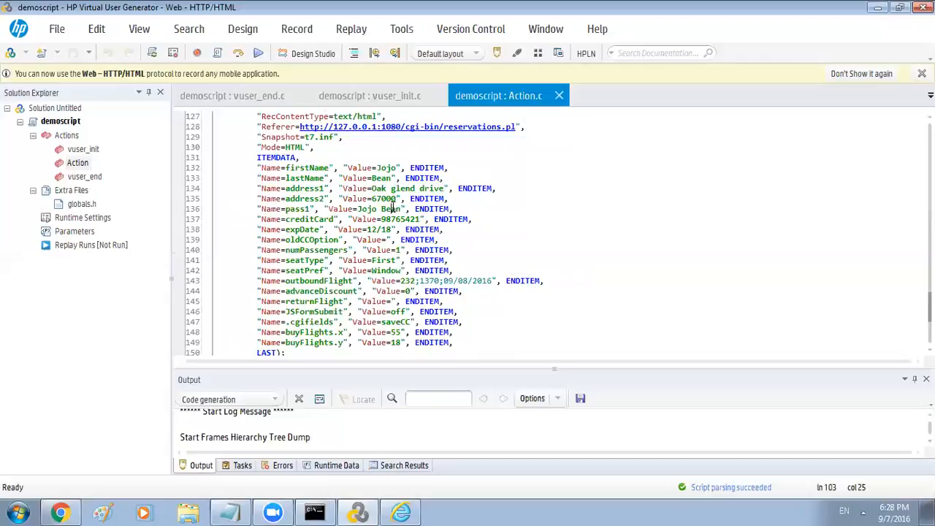
scroll(392, 208, "down", 5)
scroll(392, 208, "down", 2)
scroll(392, 207, "up", 5)
scroll(392, 208, "up", 20)
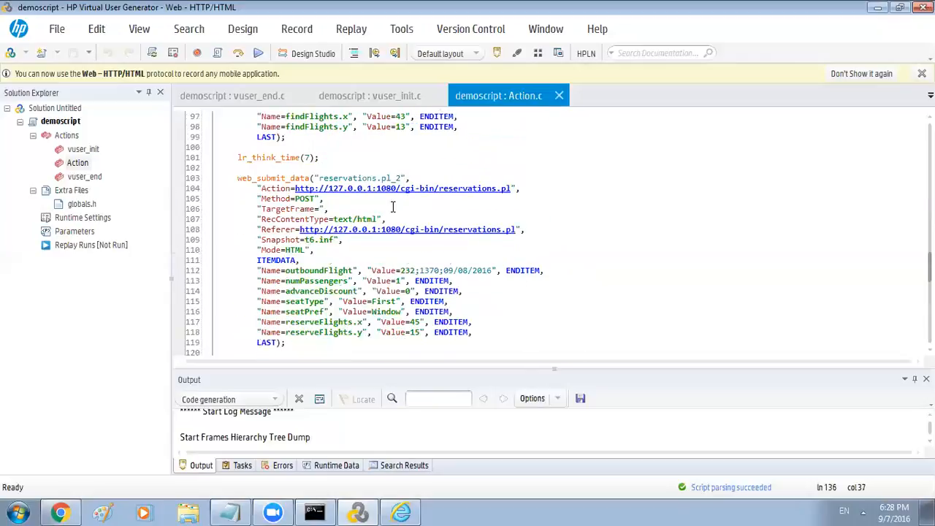
scroll(392, 207, "up", 20)
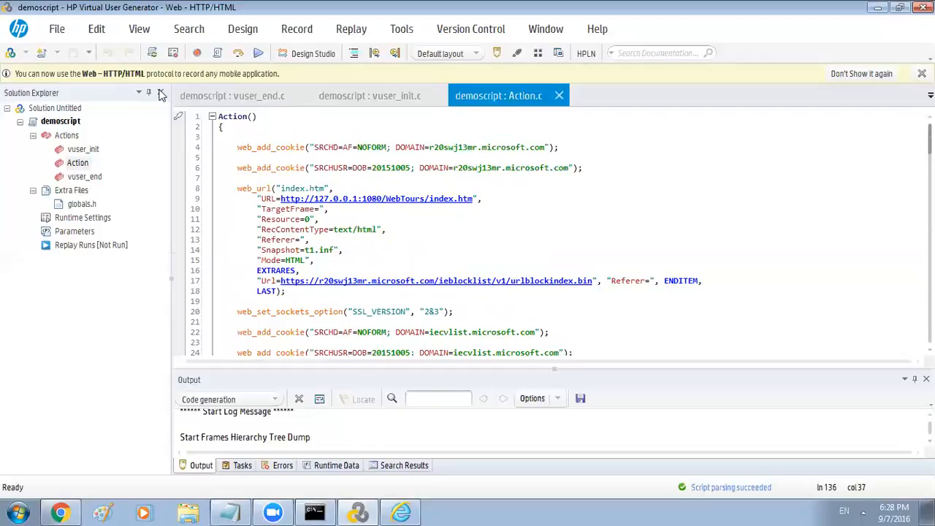
Replay demoscript with its results saved to the result1 directory
left_click(257, 57)
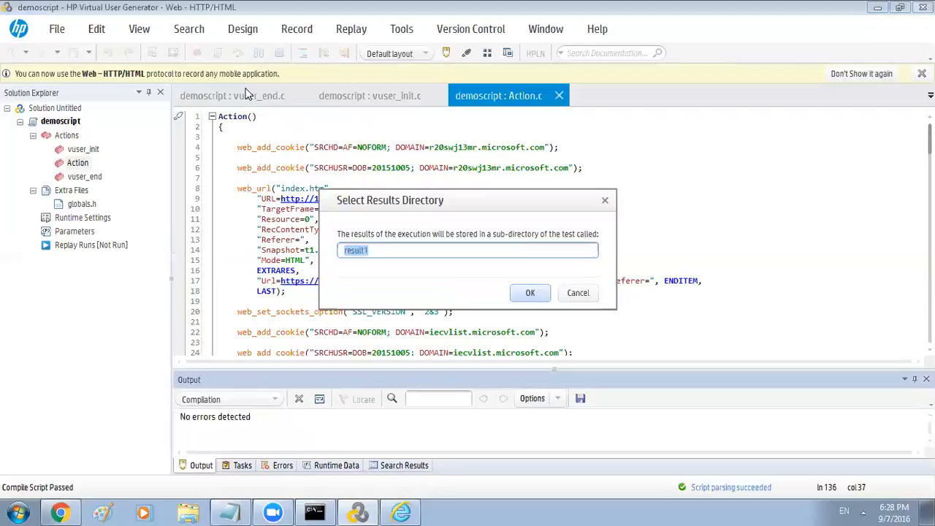
left_click(530, 293)
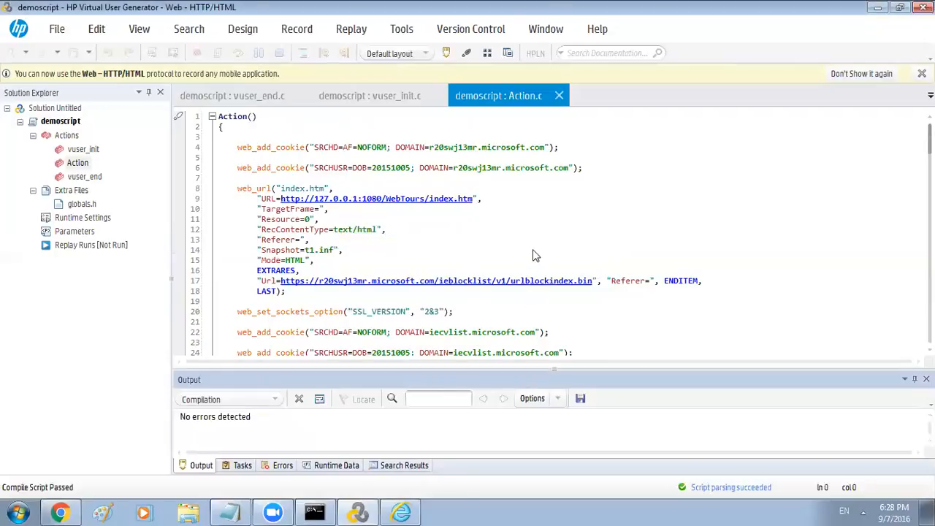
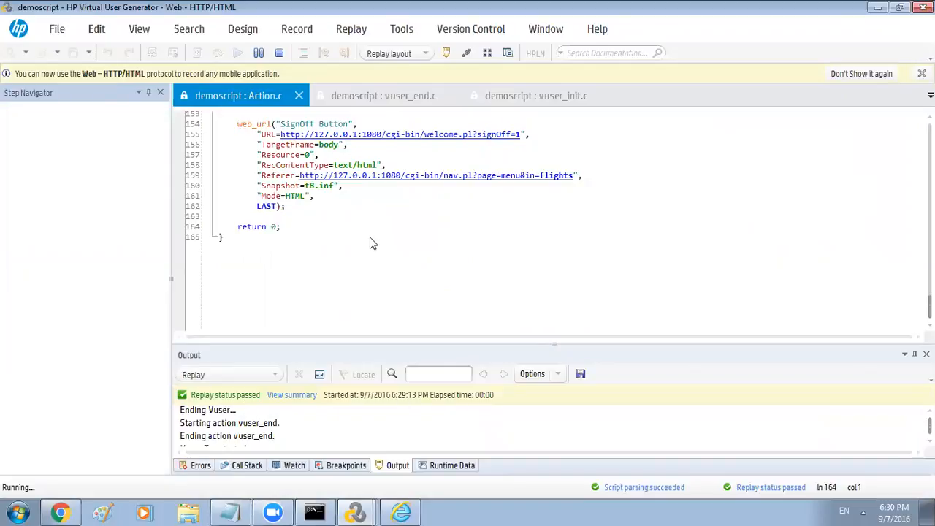
Bring up the Java Update Needed prompt beside the passed demoscript Replay Summary
left_click(399, 511)
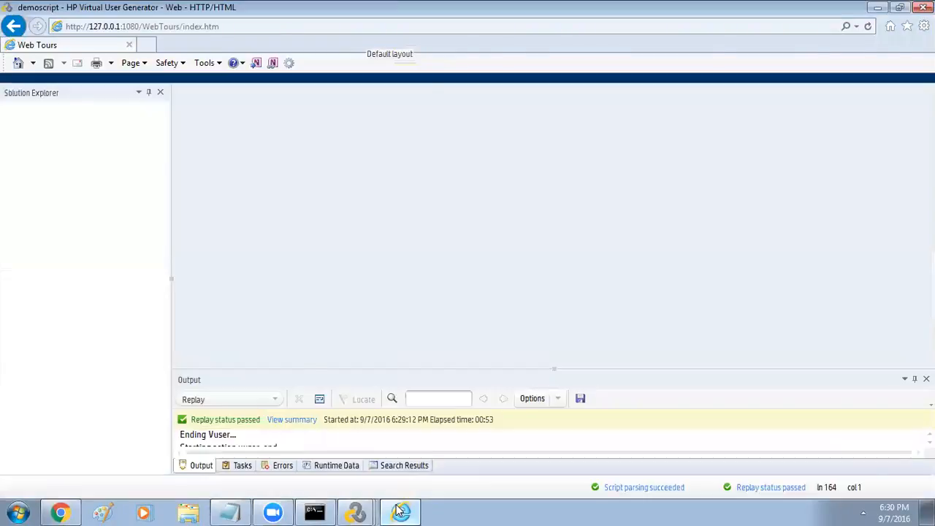
mouse_move(356, 511)
left_click(346, 479)
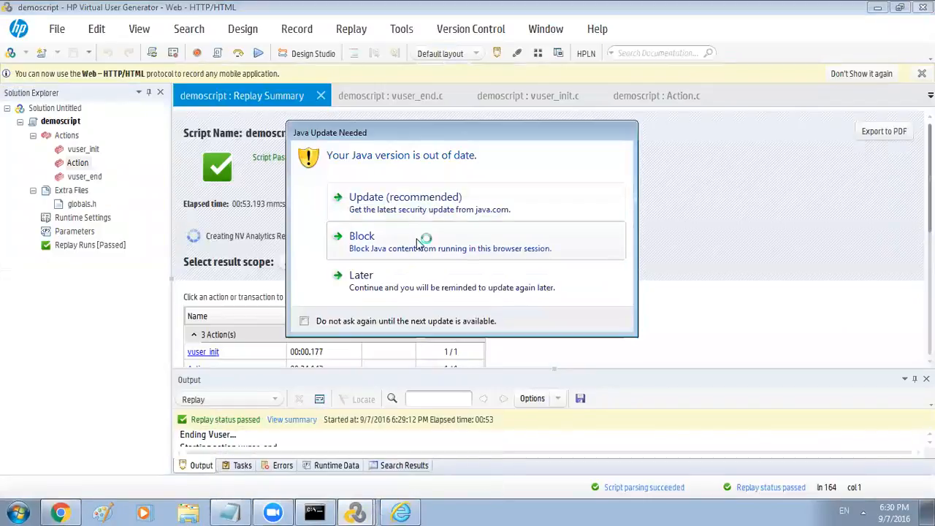
Block Java content in the update prompt and view the Solution Explorer docking options
left_click(420, 243)
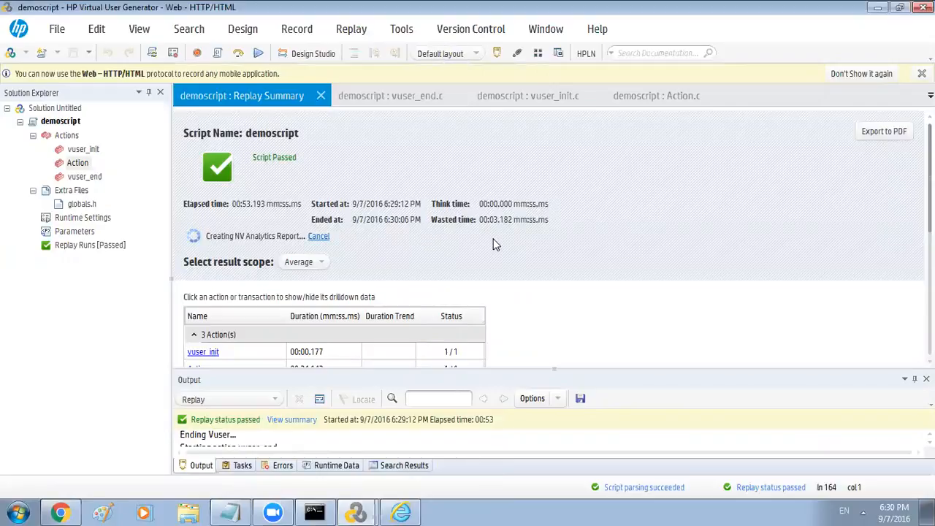
scroll(454, 281, "down", 1)
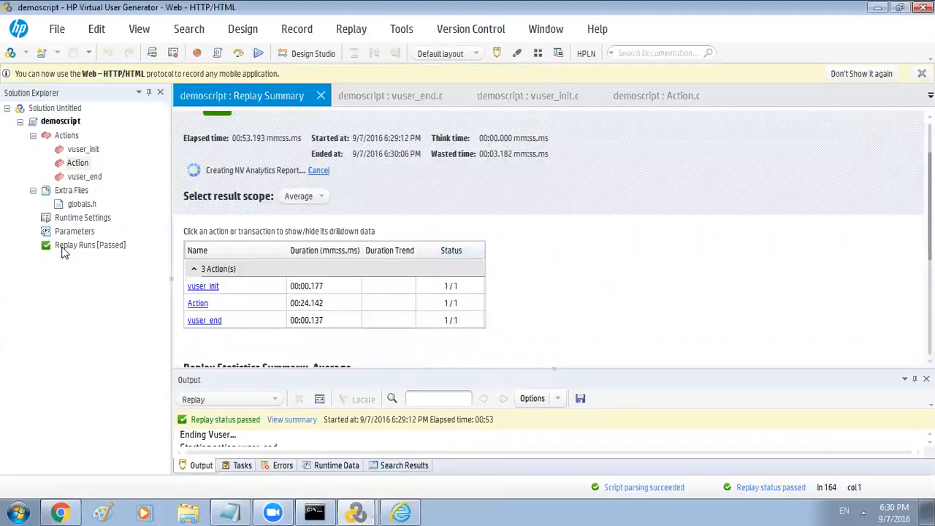
left_click(137, 94)
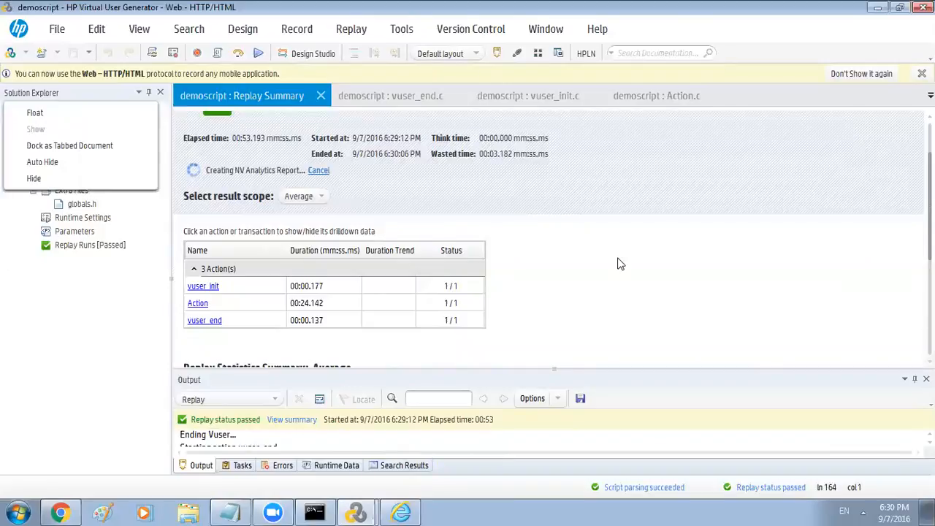
Review the Replay Summary statistics: Script Passed, 13 hits, 46610-byte throughput
scroll(619, 263, "down", 5)
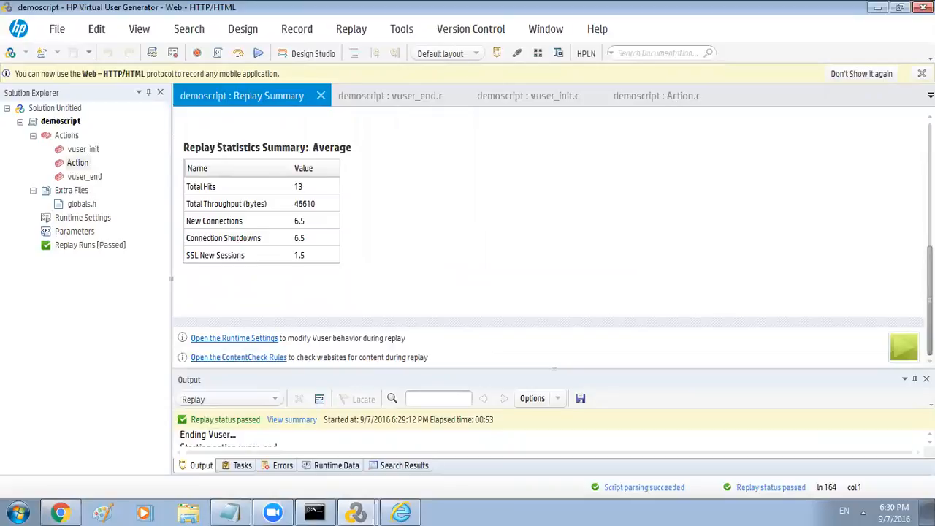
scroll(547, 241, "up", 1)
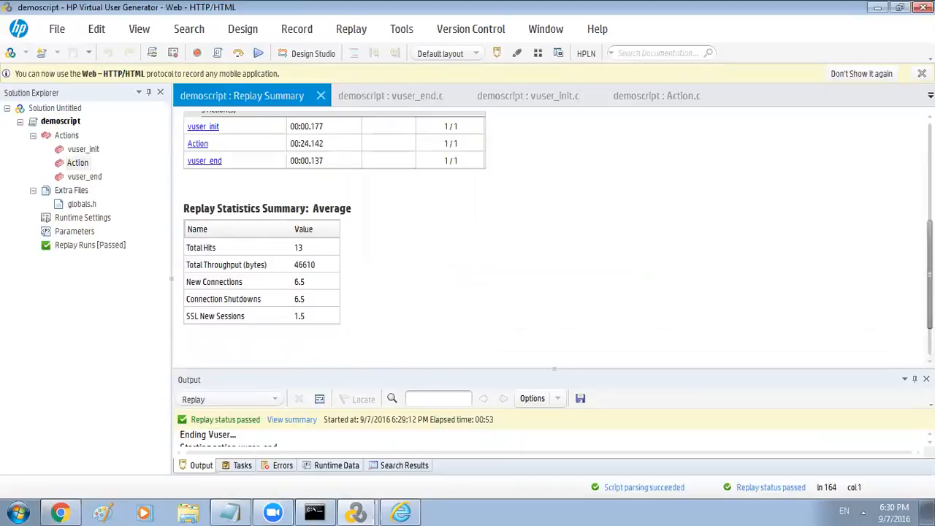
scroll(547, 241, "up", 4)
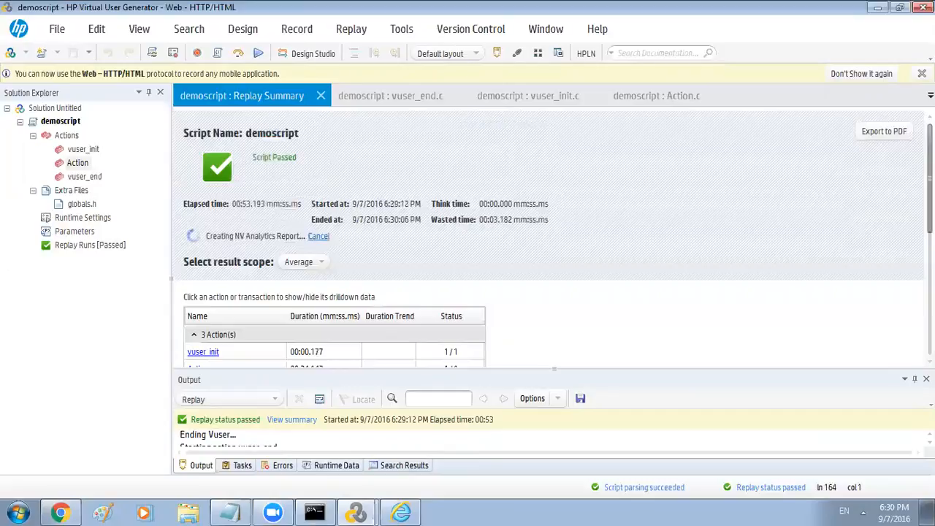
scroll(910, 317, "down", 4)
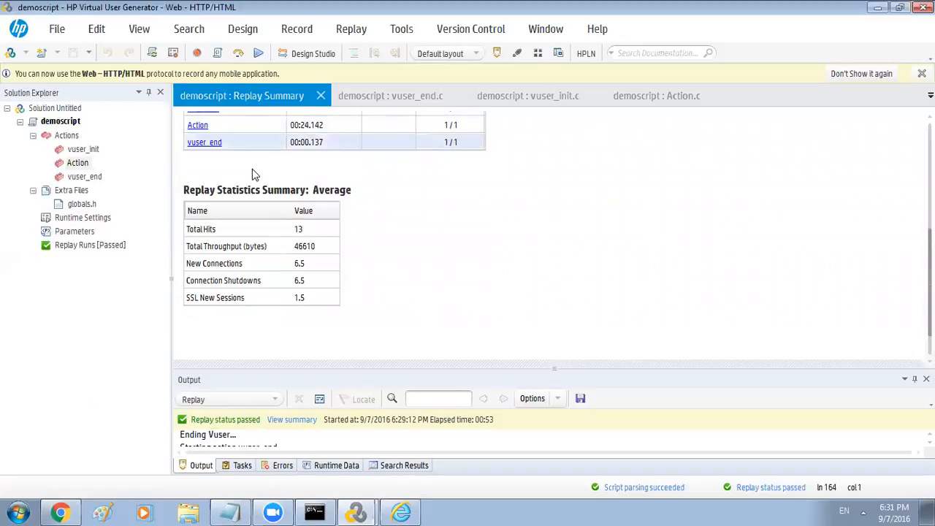
scroll(470, 244, "down", 1)
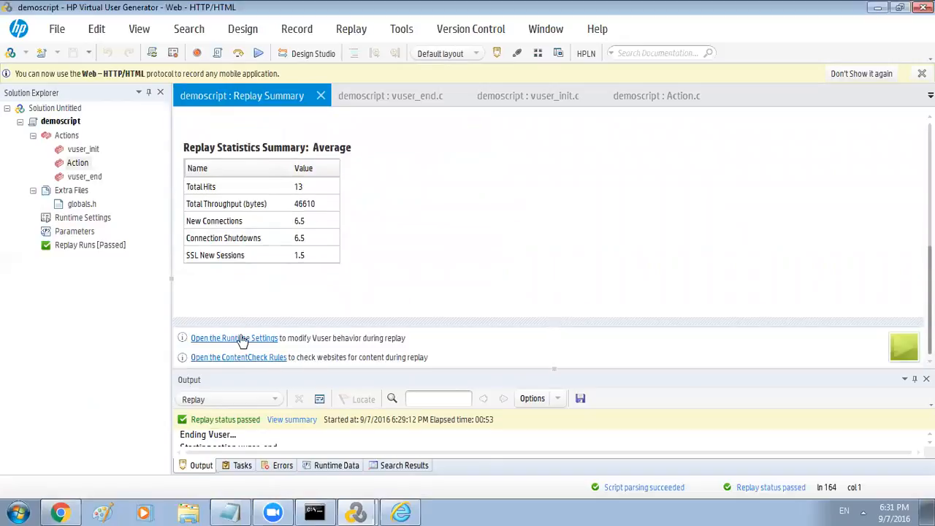
scroll(252, 298, "up", 3)
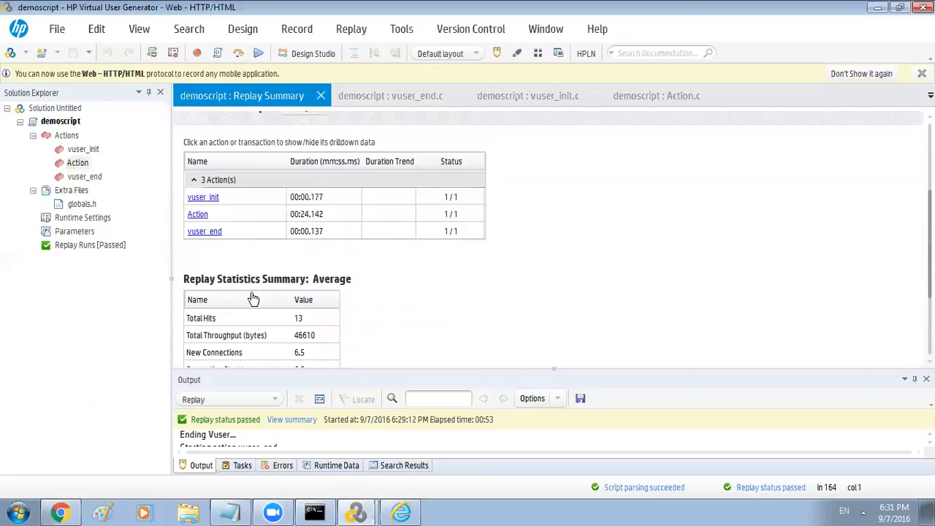
scroll(252, 298, "up", 1)
scroll(256, 289, "up", 2)
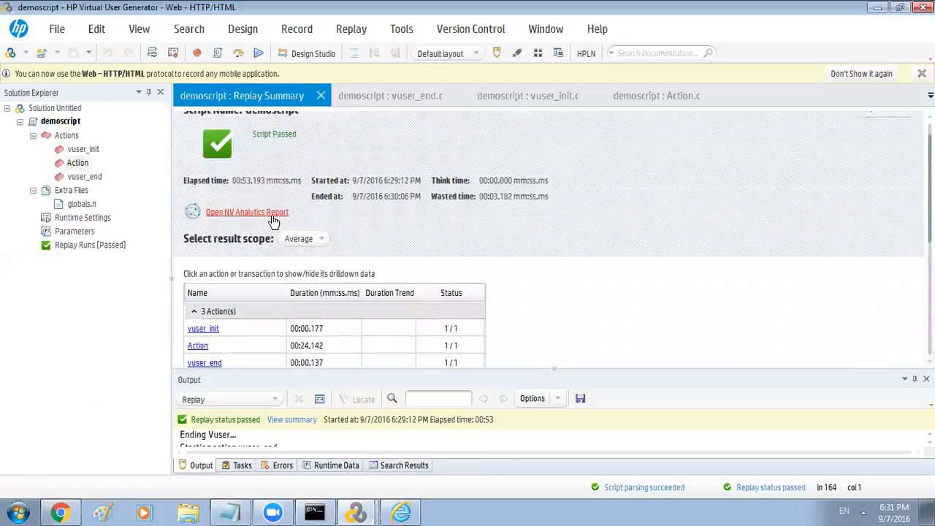
Open the NV Analytics Report for Action_Transaction and scroll through its Optimization page
left_click(268, 212)
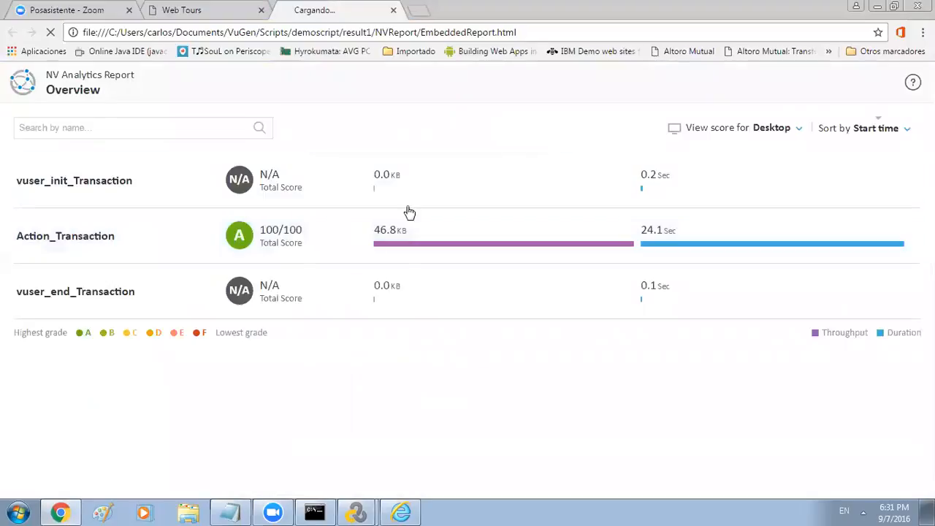
left_click(227, 248)
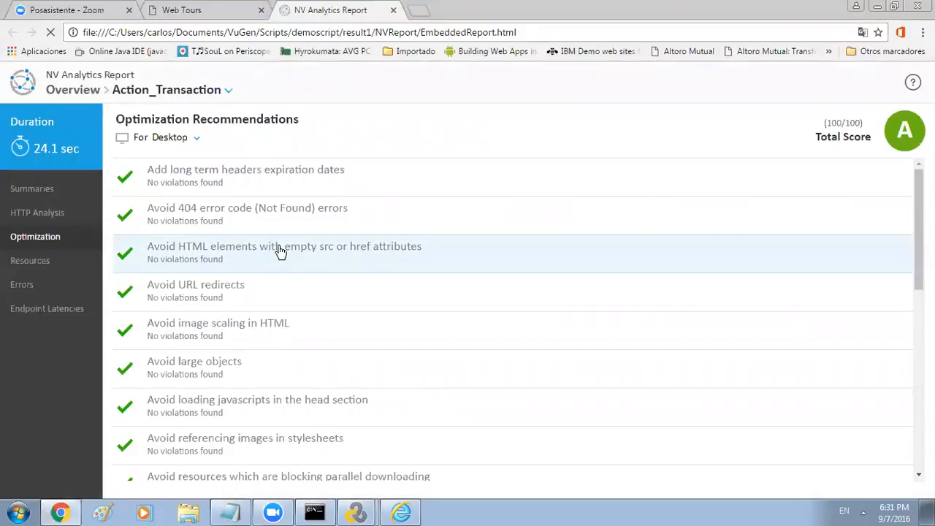
scroll(281, 251, "down", 3)
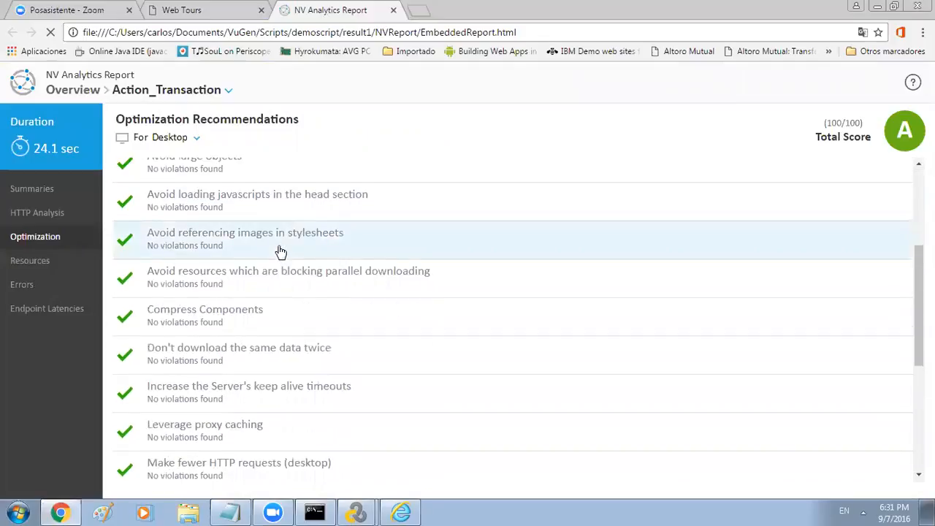
scroll(281, 251, "down", 4)
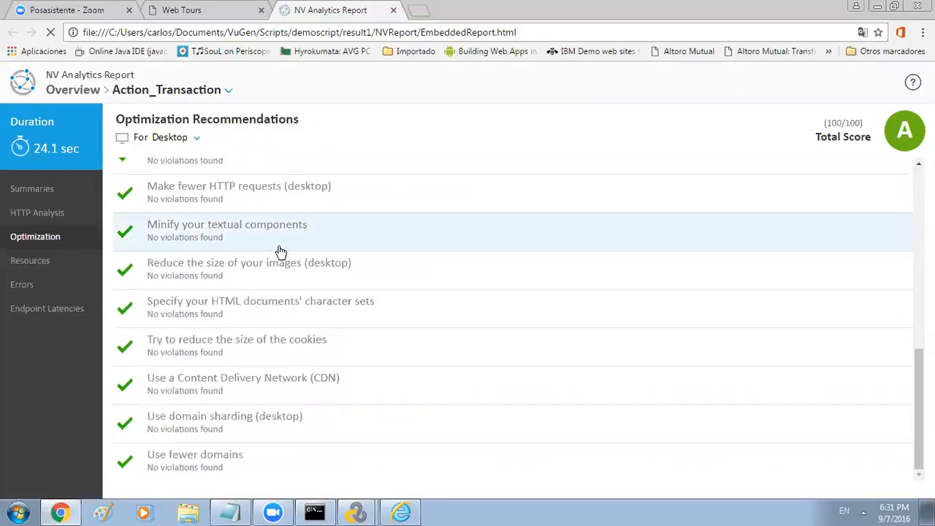
Check Action_Transaction's resources, errors, endpoint latencies and summaries (46.8 KB HTTP, no errors)
left_click(47, 272)
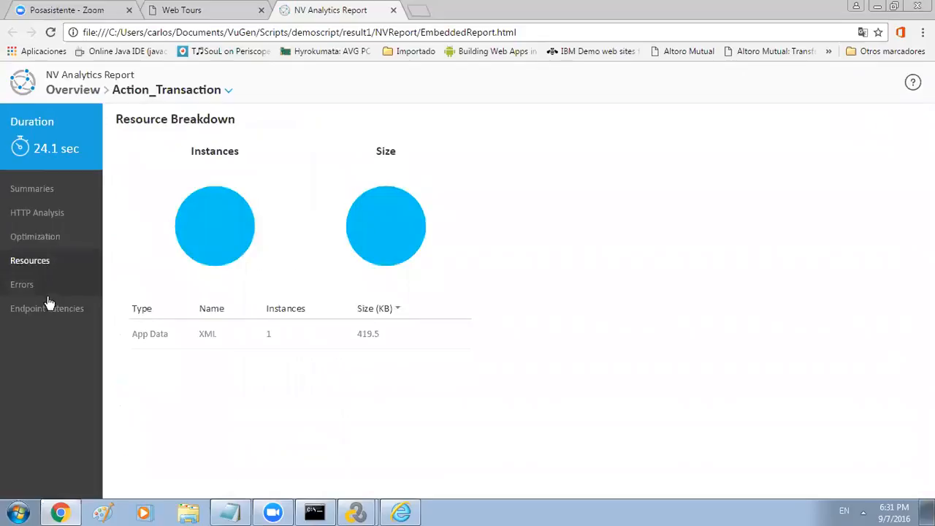
left_click(32, 291)
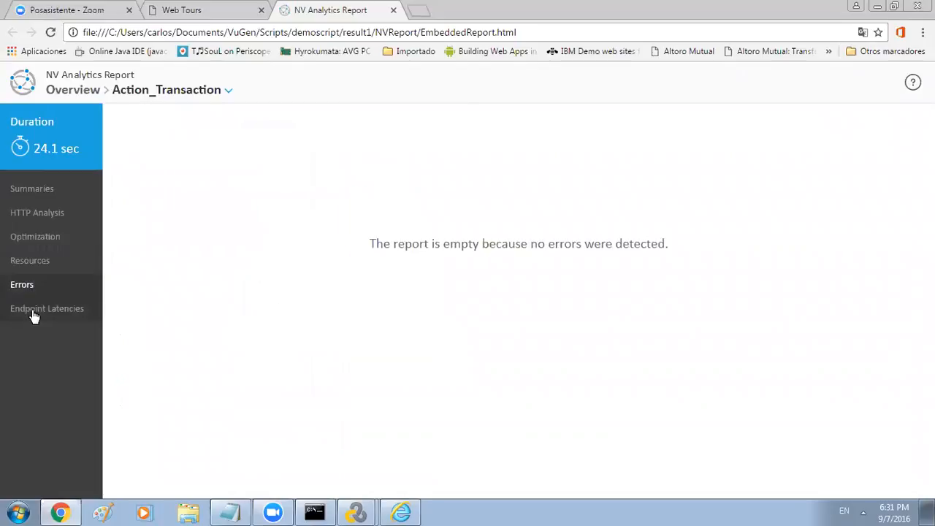
left_click(33, 315)
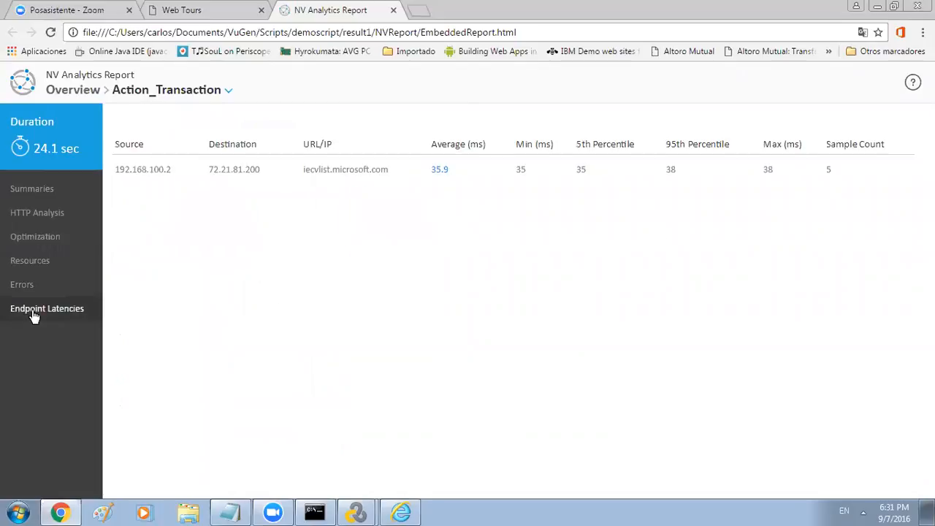
left_click(49, 195)
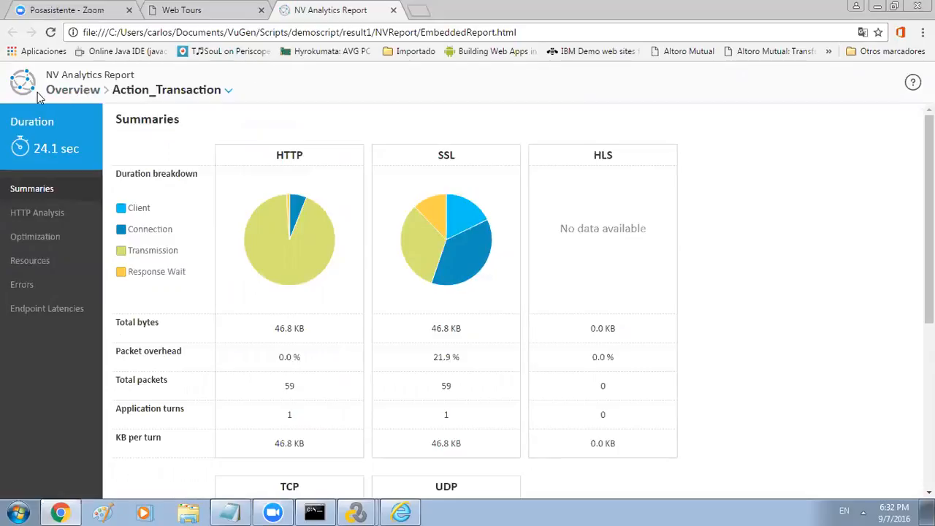
Close the NV Analytics Report tab and return to the top of the Web Tours Administration Page
left_click(393, 11)
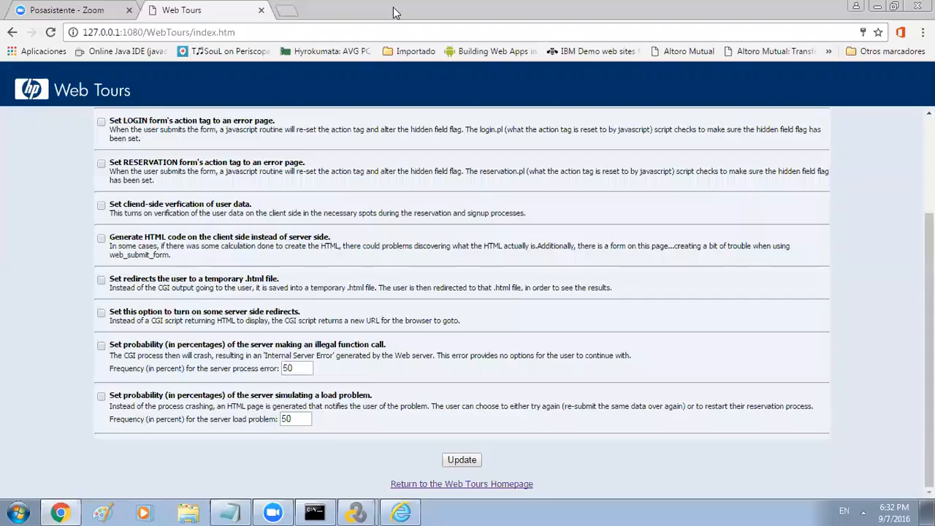
scroll(52, 222, "up", 2)
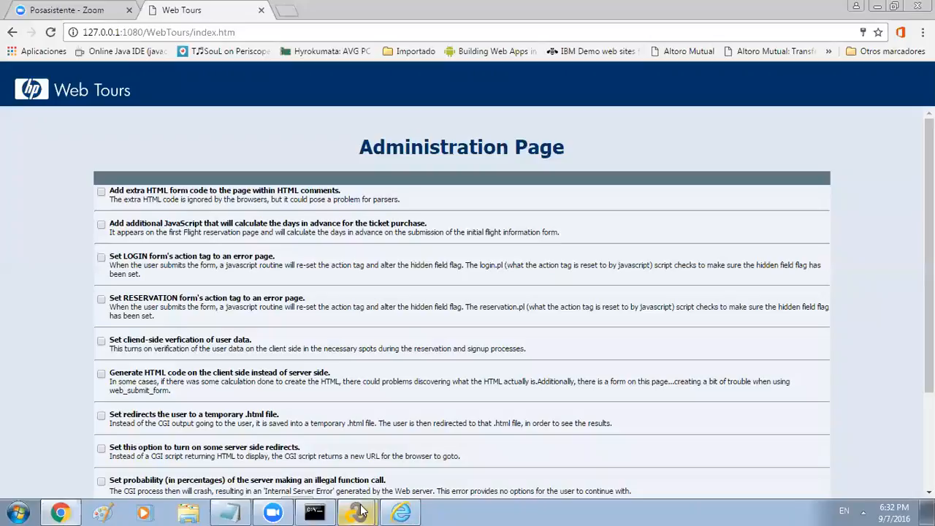
In the Run-Time Viewer, step back from sign-off through invoice, payment and flight pages
mouse_move(356, 512)
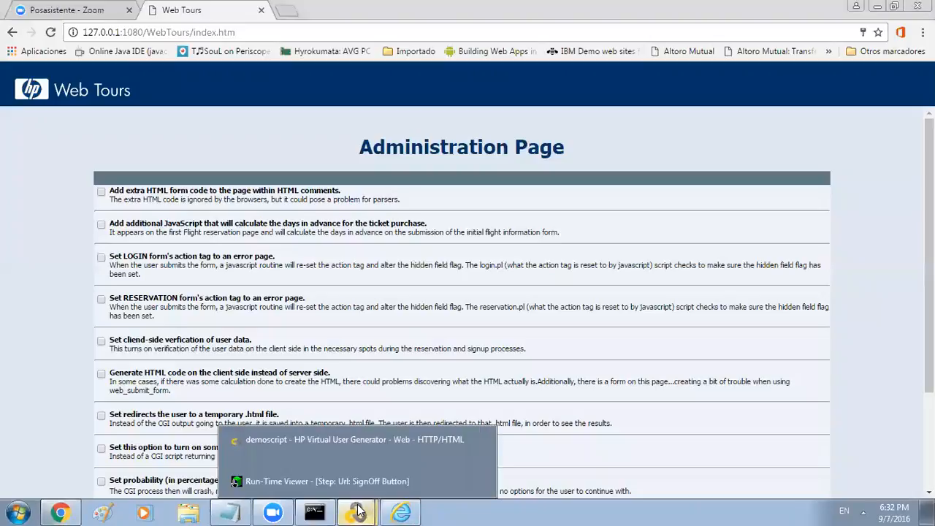
left_click(354, 452)
mouse_move(356, 511)
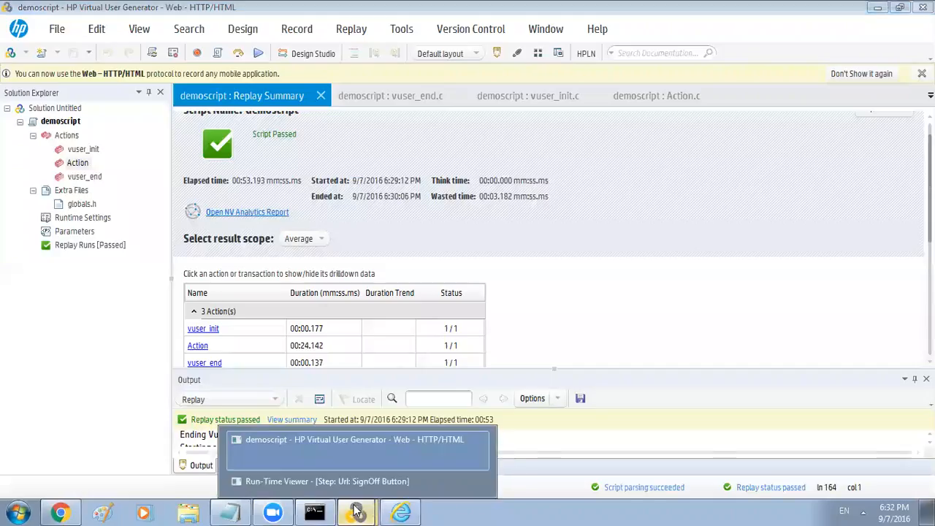
left_click(351, 486)
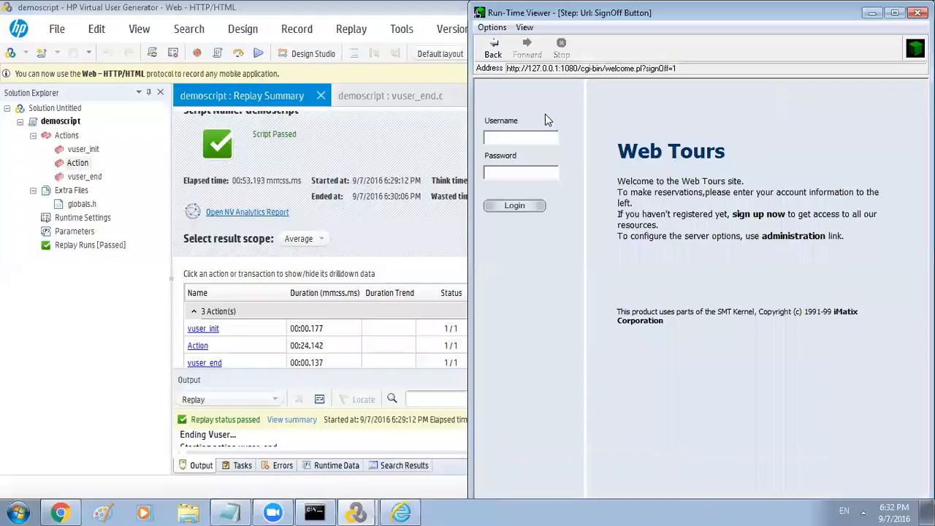
left_click(493, 55)
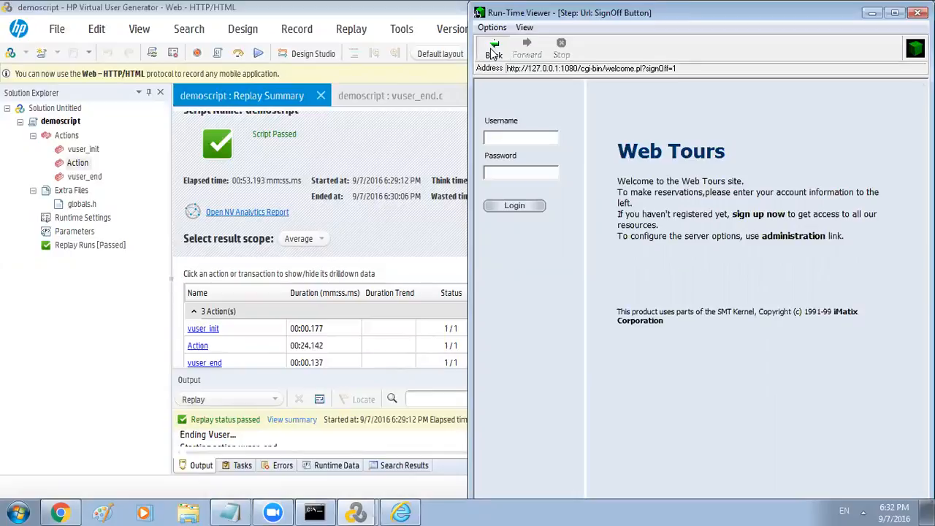
left_click(493, 55)
left_click(493, 54)
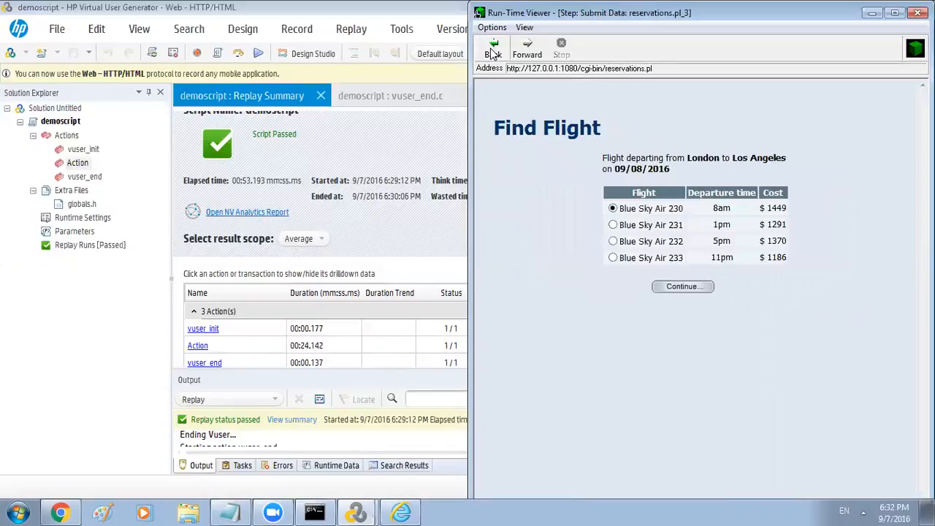
left_click(494, 54)
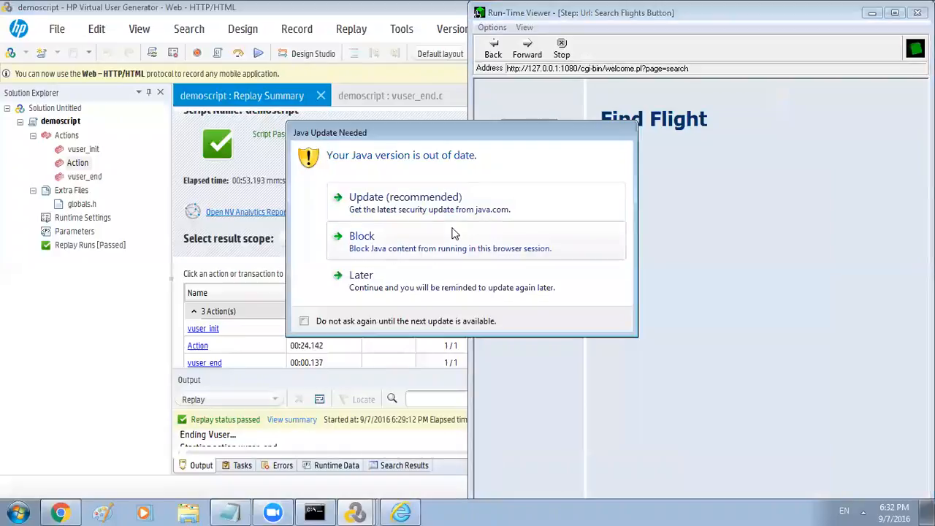
Block Java, inspect the bad user session error, close the viewer and scan for correlations
left_click(446, 236)
left_click(493, 54)
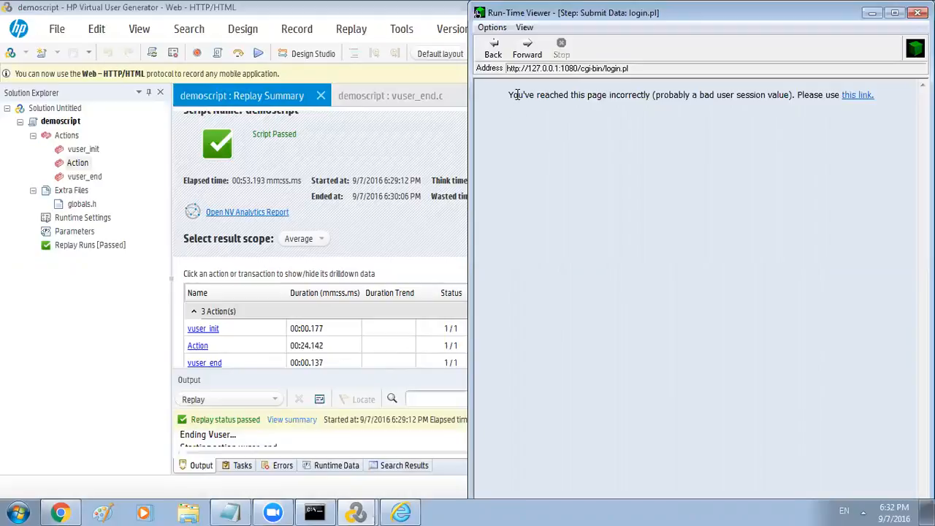
left_click_drag(510, 95, 774, 98)
left_click(691, 133)
left_click(917, 13)
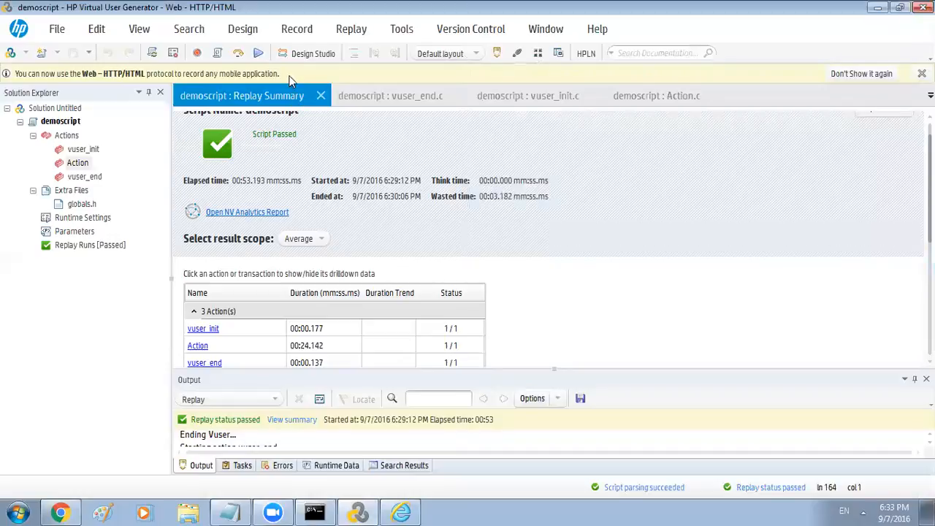
left_click(303, 55)
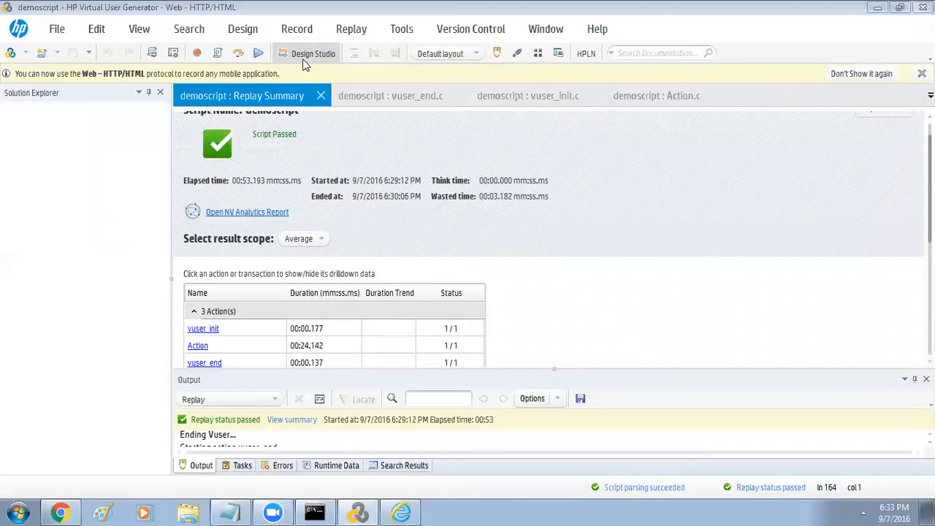
Correlate the userSession dynamic value in Design Studio and return to the Action.c code
left_click(304, 60)
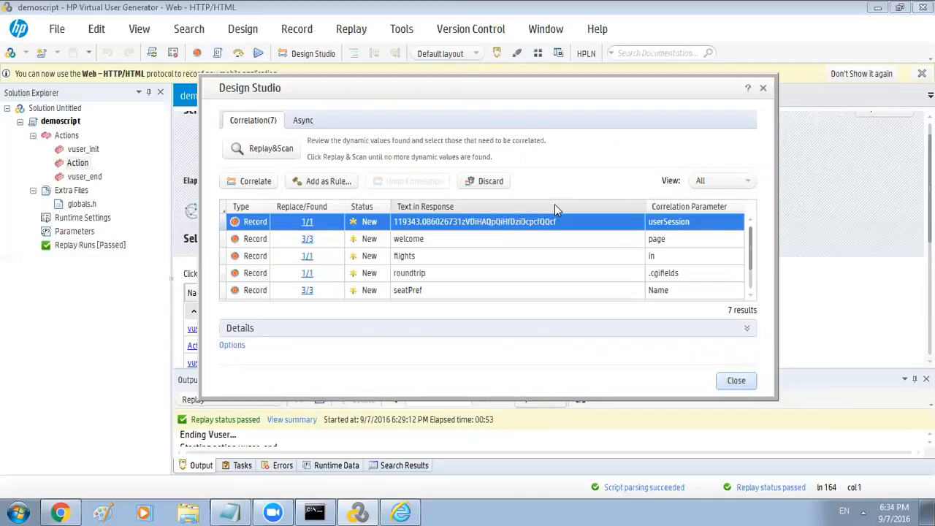
left_click(473, 235)
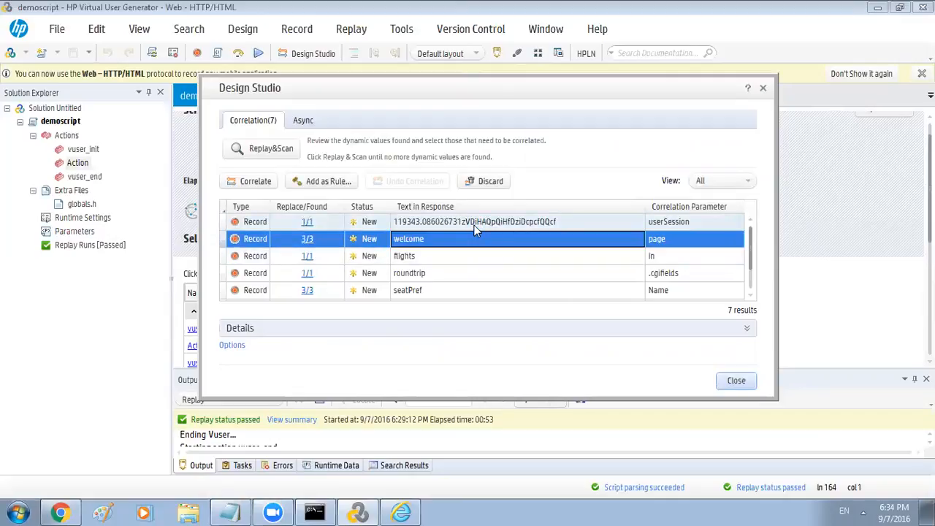
left_click(475, 223)
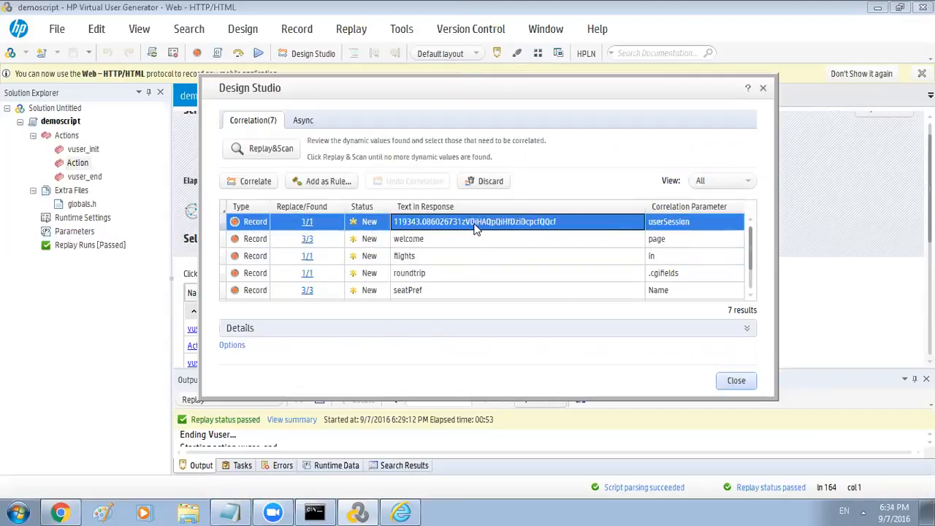
left_click(252, 184)
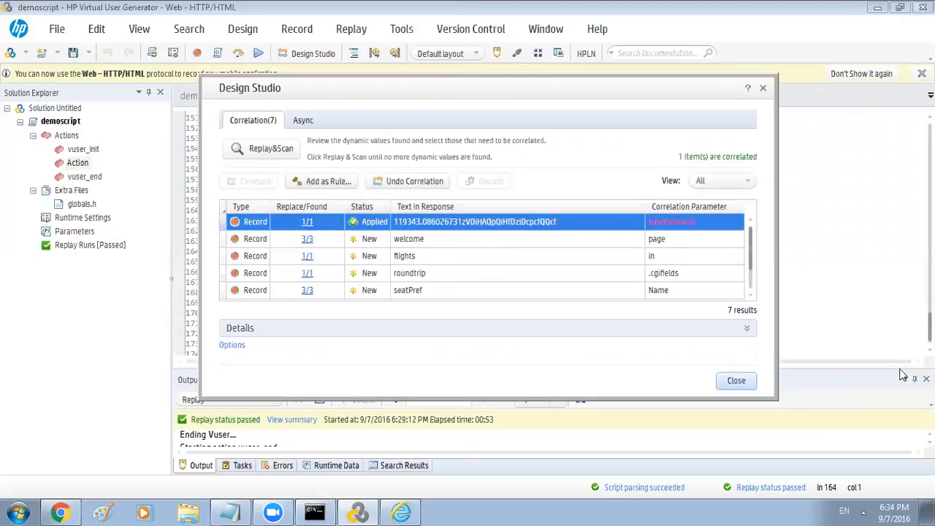
left_click(736, 380)
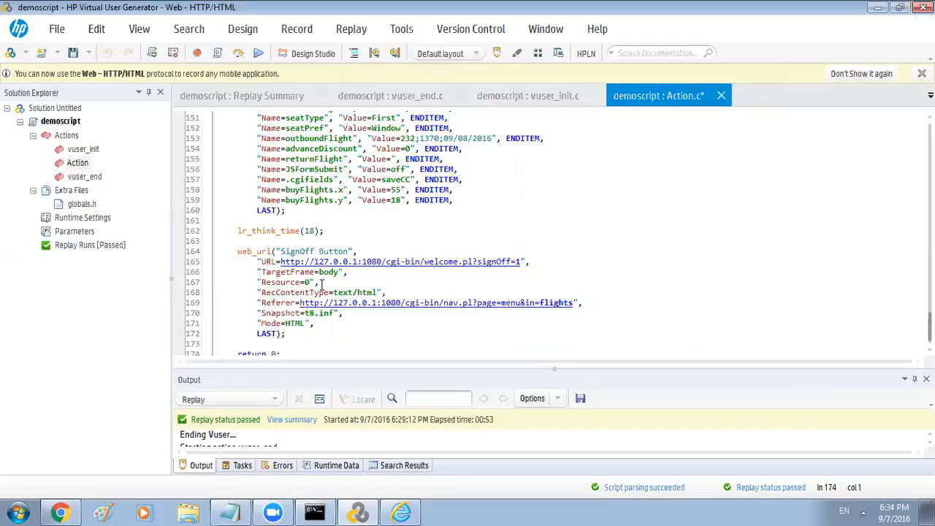
left_click_drag(389, 365, 407, 252)
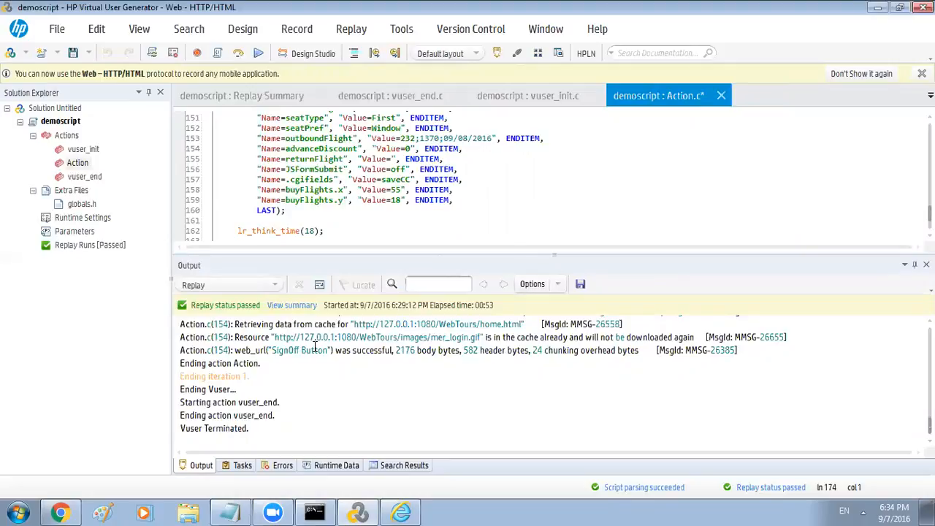
scroll(321, 358, "up", 5)
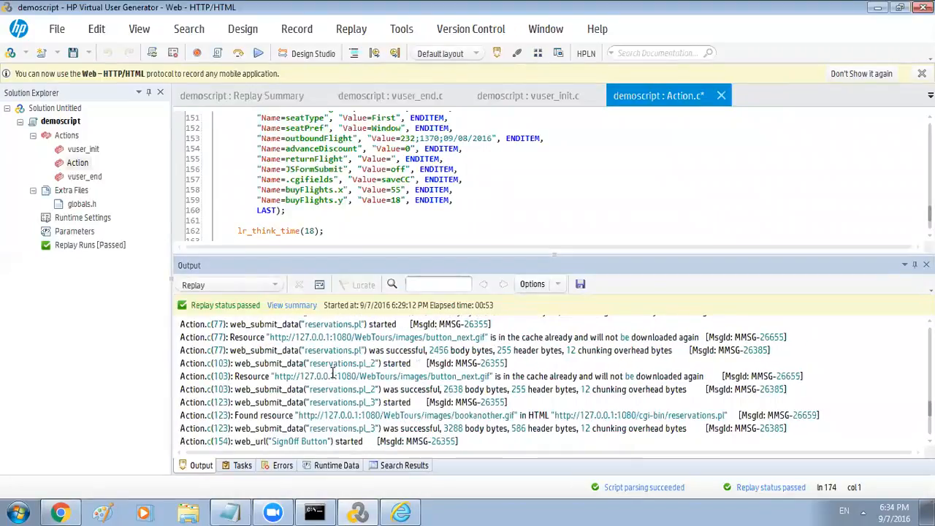
scroll(332, 372, "up", 10)
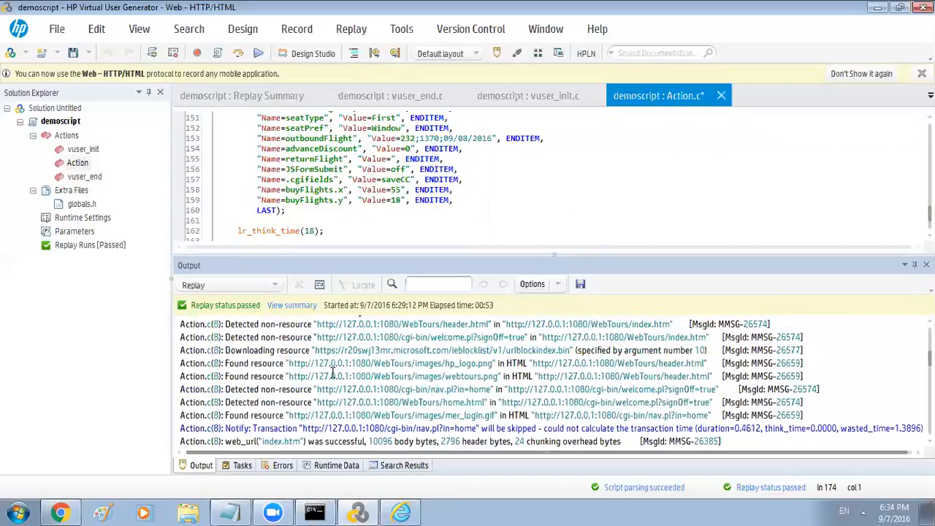
scroll(332, 372, "up", 6)
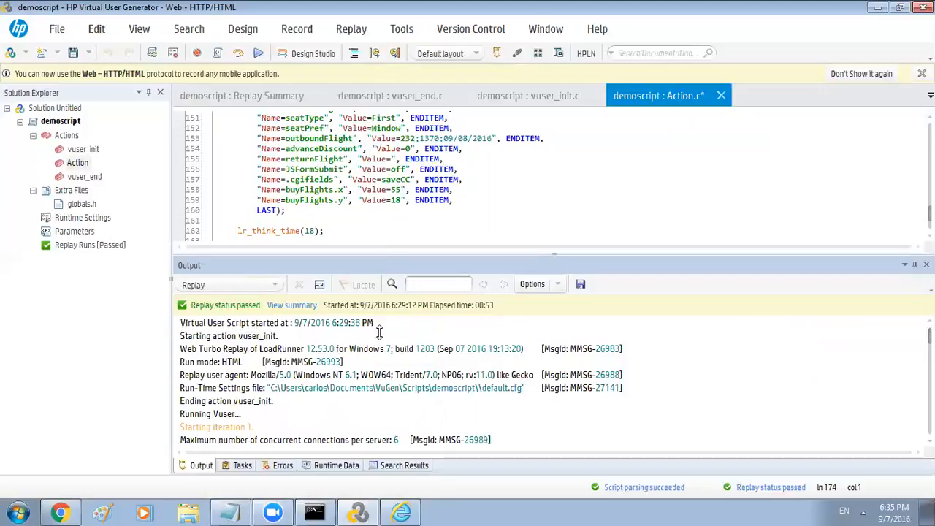
left_click_drag(379, 254, 379, 333)
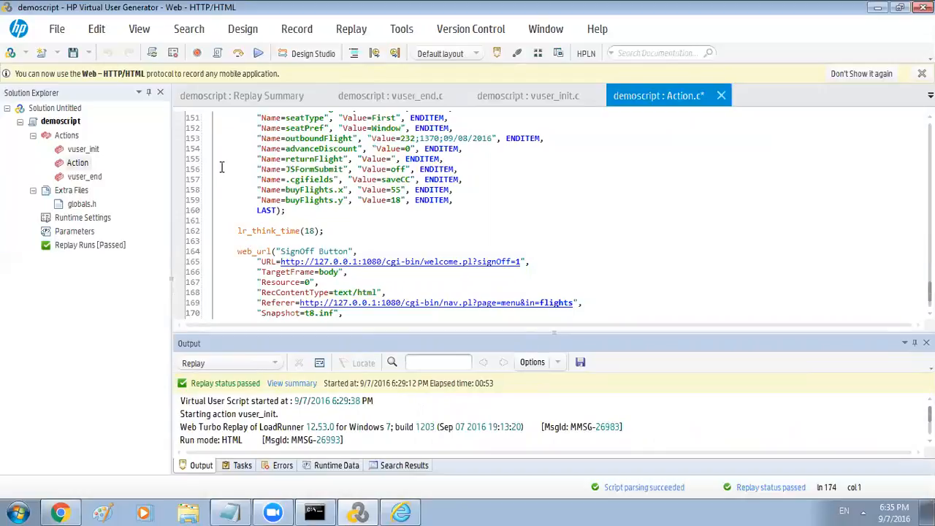
Switch the Runtime Settings log to Extended log including data returned by server
left_click(100, 221)
double_click(100, 220)
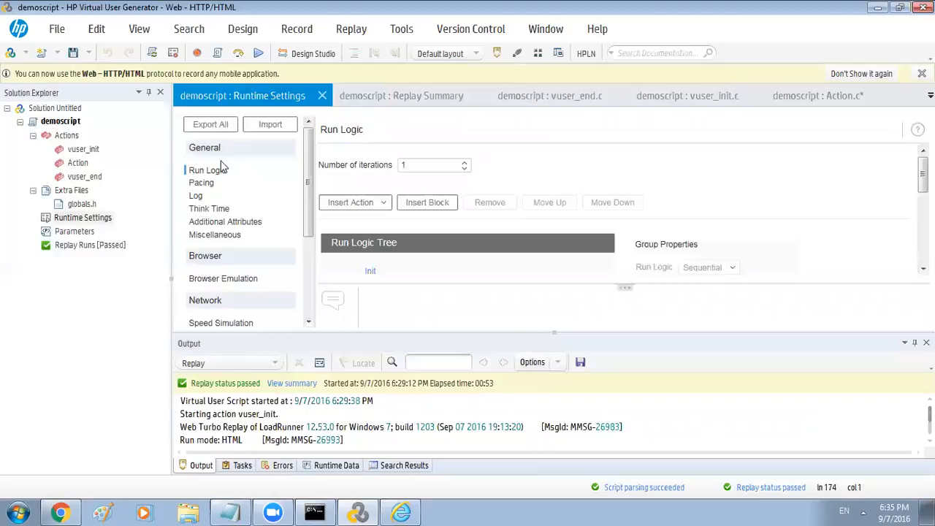
left_click(197, 198)
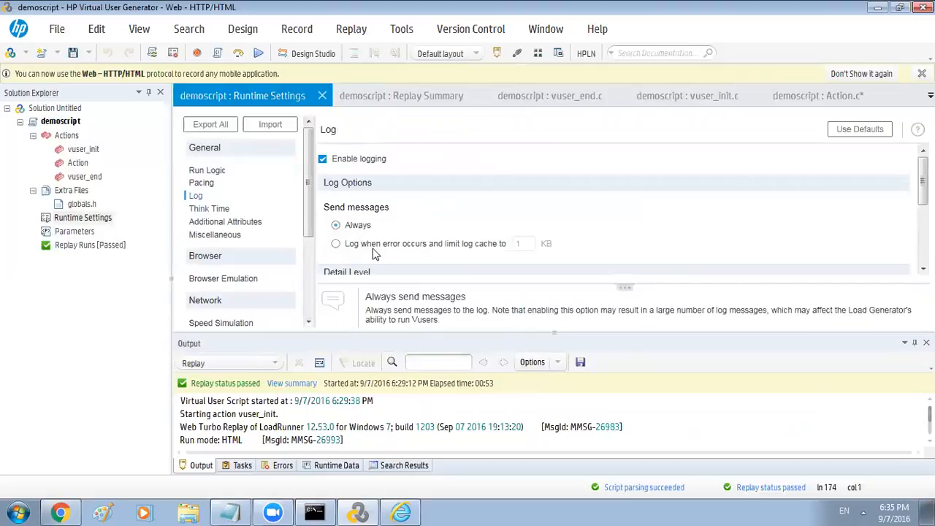
scroll(614, 212, "down", 3)
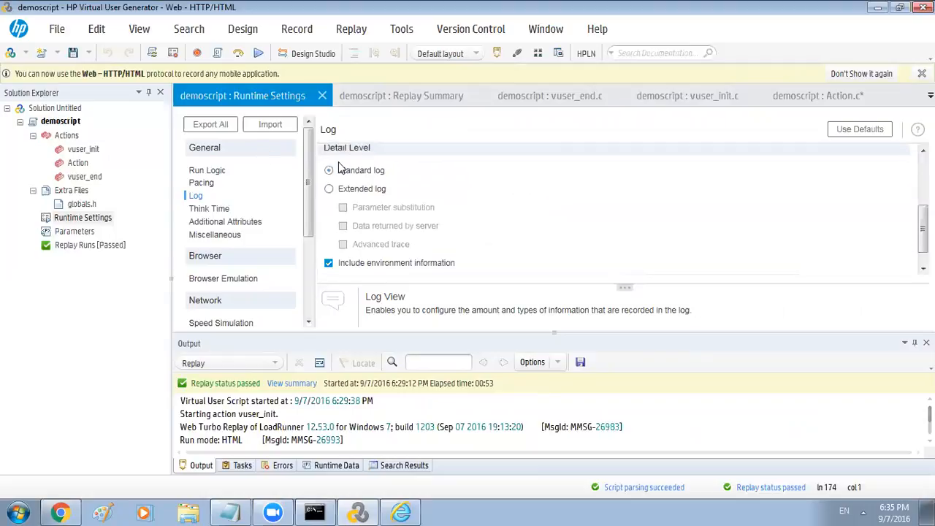
left_click(328, 189)
left_click(342, 226)
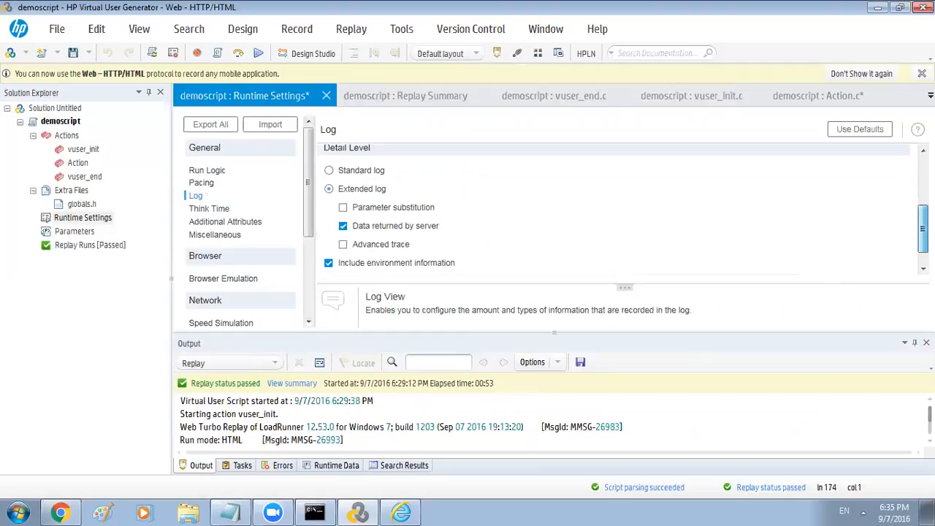
scroll(511, 219, "down", 1)
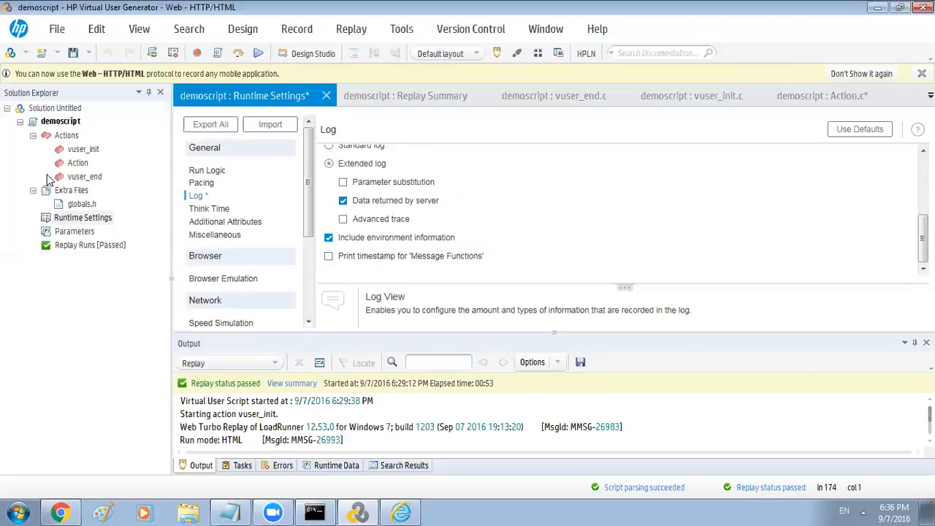
double_click(73, 163)
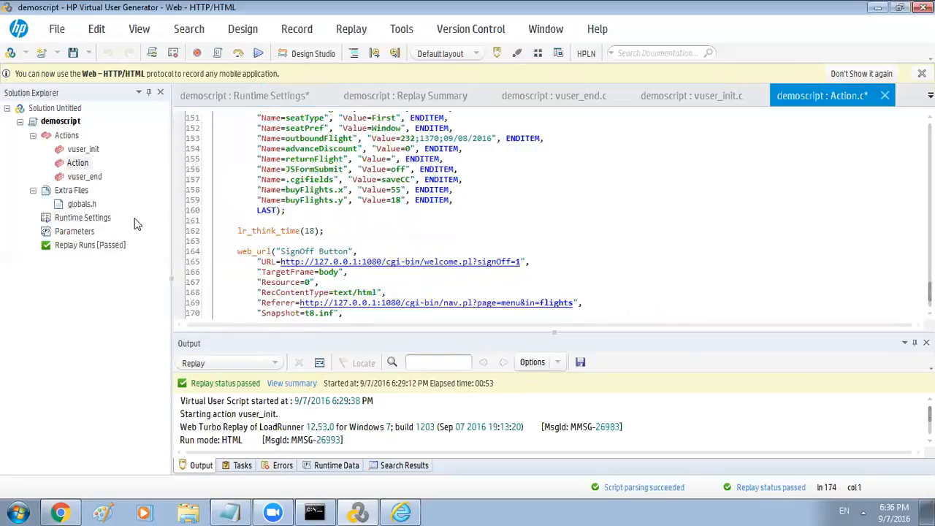
Replay demoscript again, saving its results to the result2 directory
left_click(259, 56)
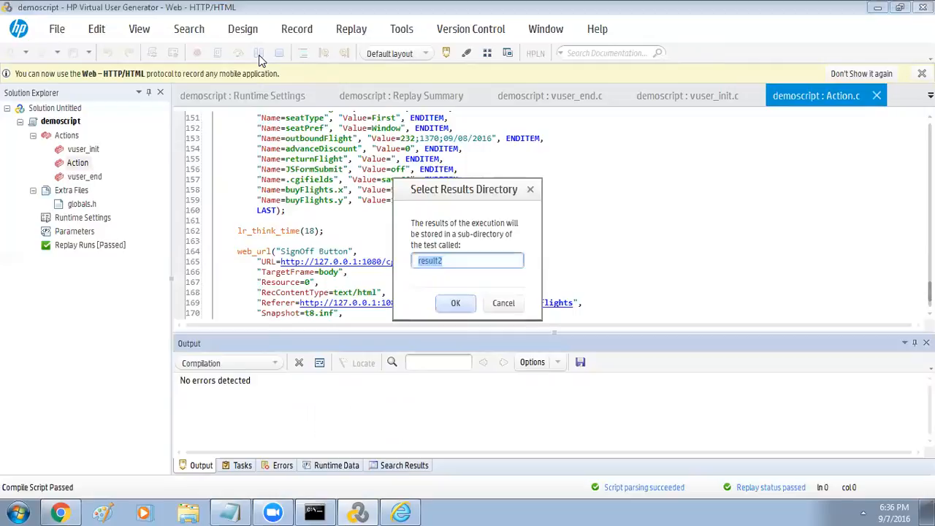
left_click(452, 305)
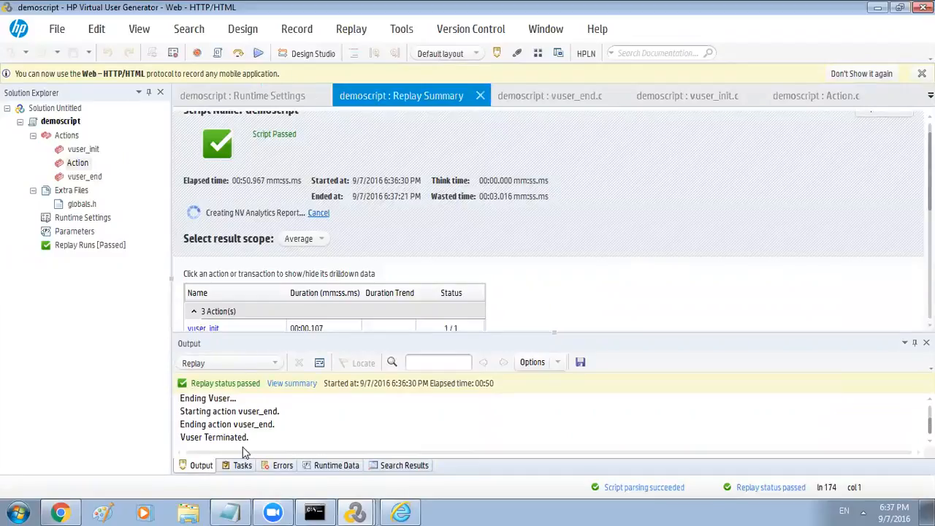
In the Run-Time Viewer, step back from the invoice to the welcome page and block Java
left_click(357, 511)
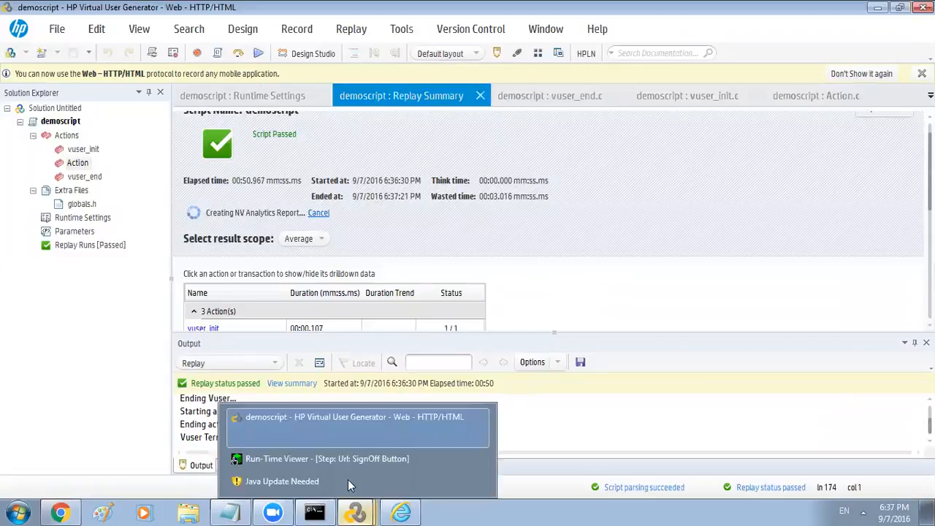
left_click(310, 460)
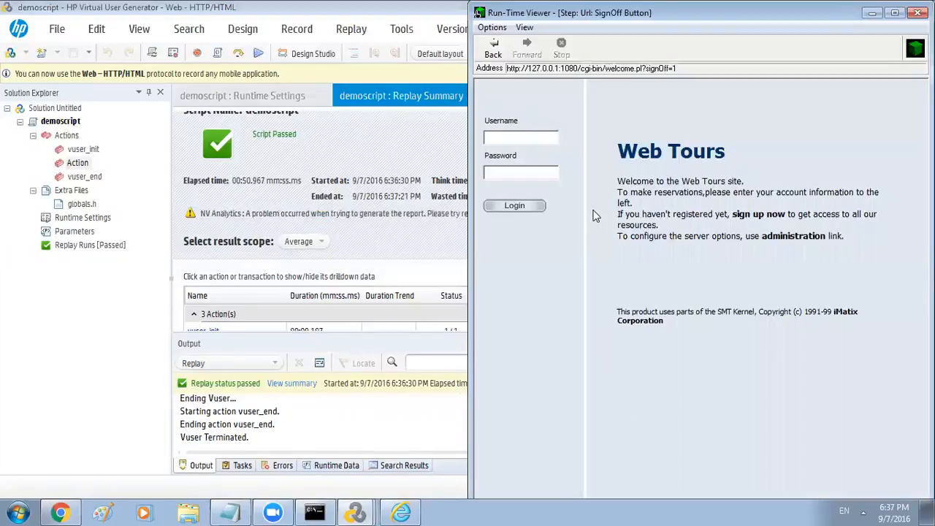
left_click(493, 48)
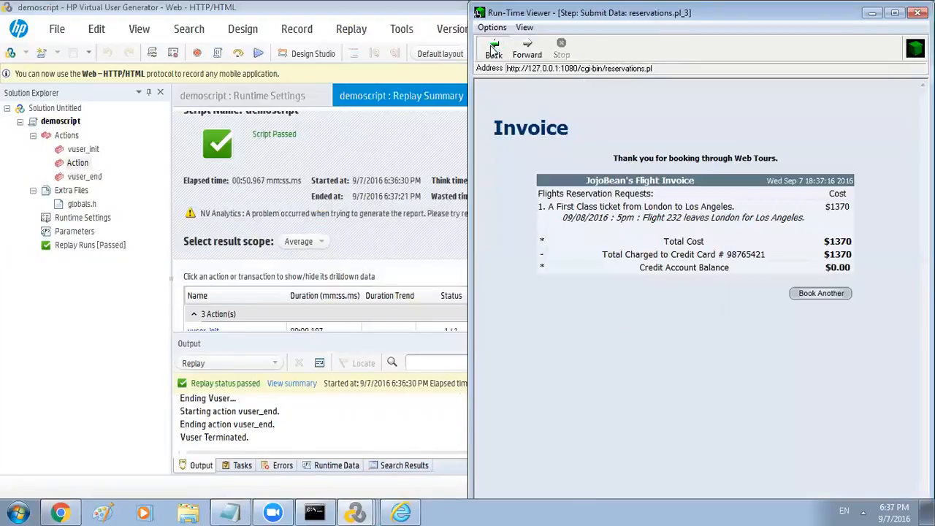
left_click(493, 48)
left_click(493, 48)
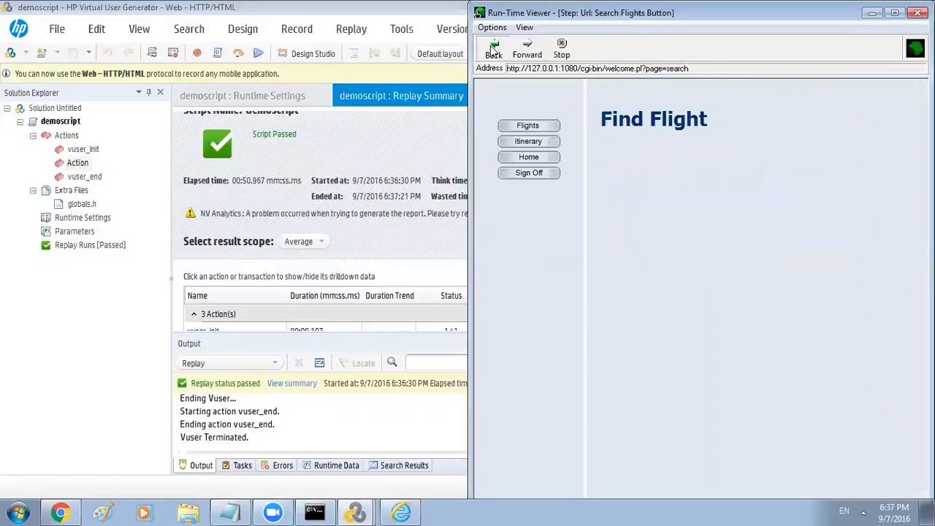
left_click(493, 48)
left_click(391, 243)
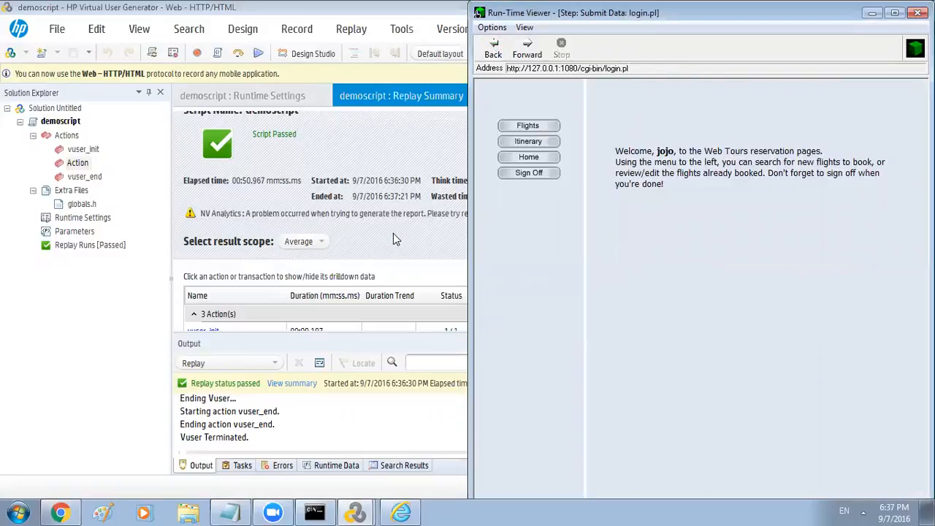
Go back to the Web Tours start page, forward through later pages, then close the viewer
left_click(493, 50)
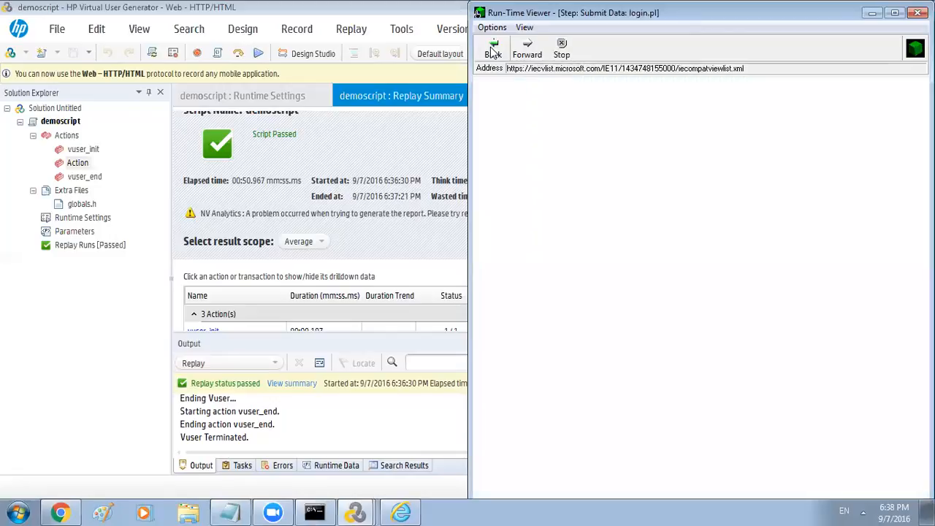
left_click(501, 49)
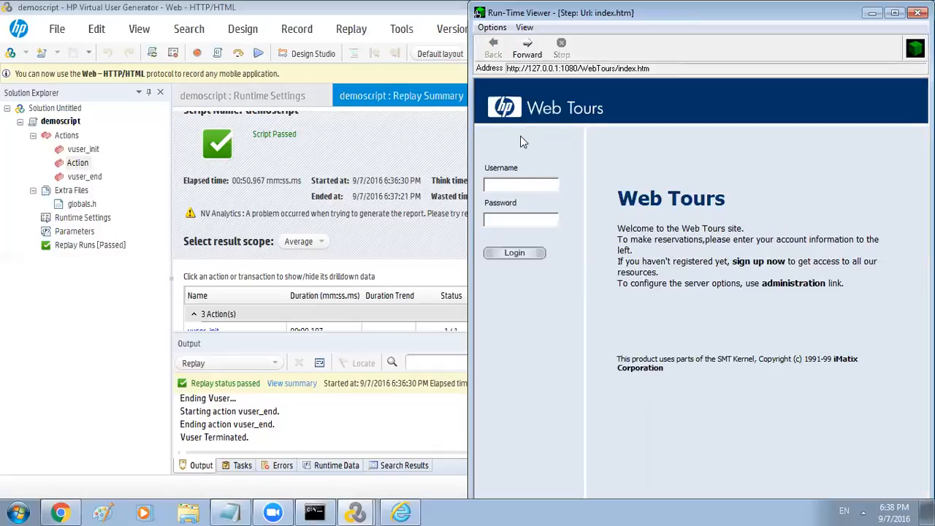
left_click(526, 50)
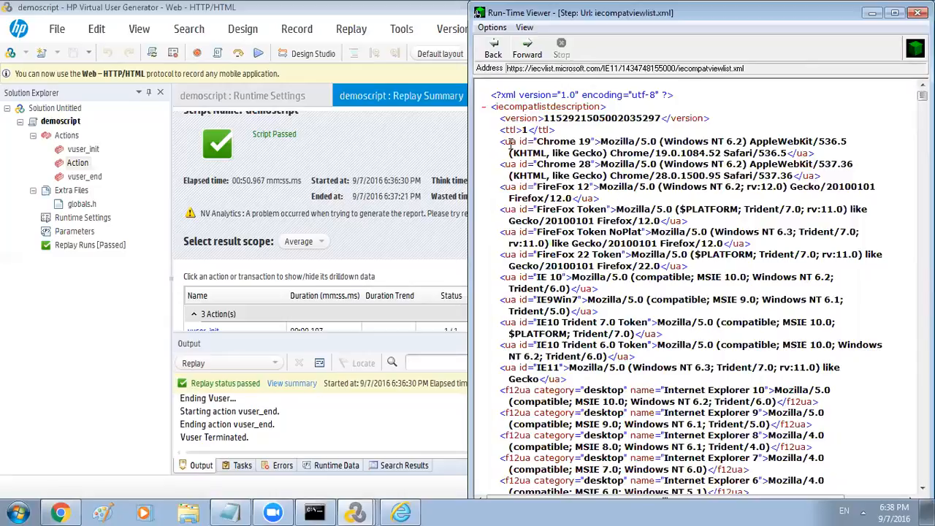
left_click(530, 55)
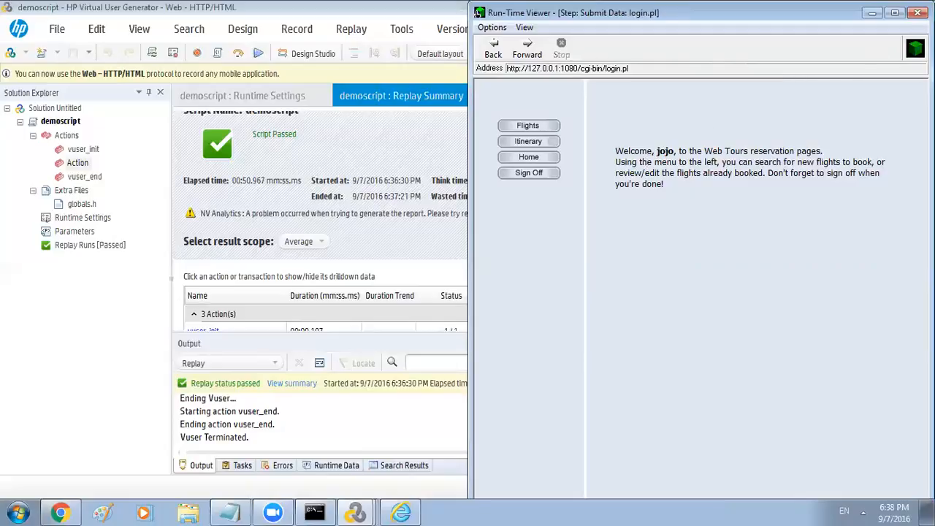
left_click(917, 12)
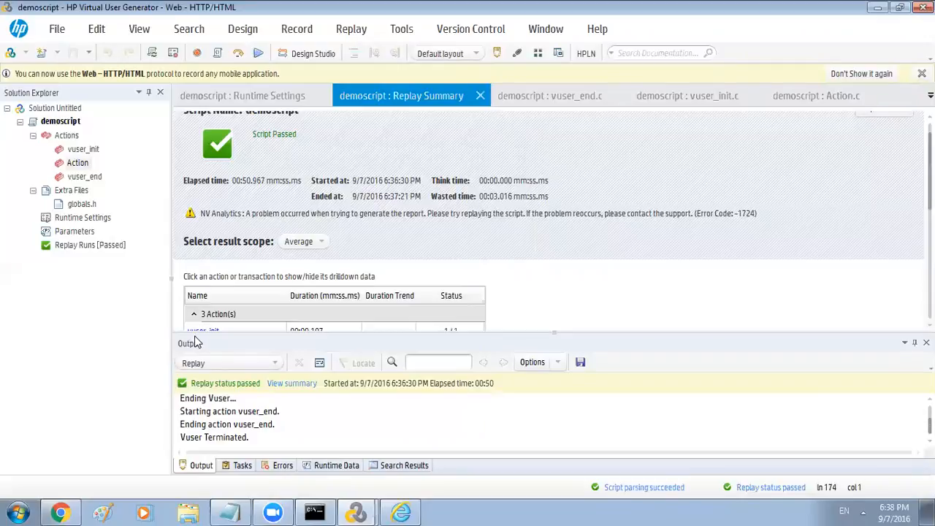
Open Action.c and locate the web_url("SignOff Button") request
double_click(75, 165)
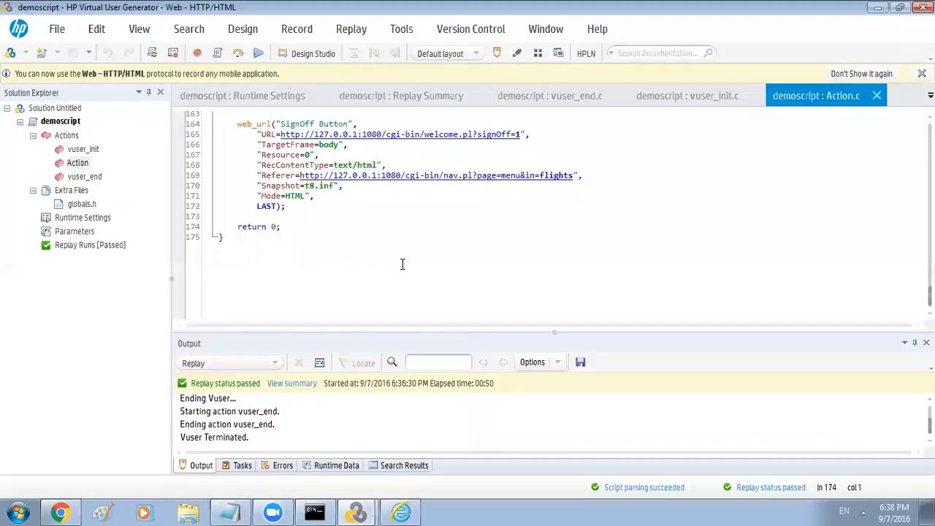
scroll(402, 264, "up", 3)
scroll(402, 264, "up", 3)
scroll(403, 265, "down", 2)
scroll(403, 266, "down", 2)
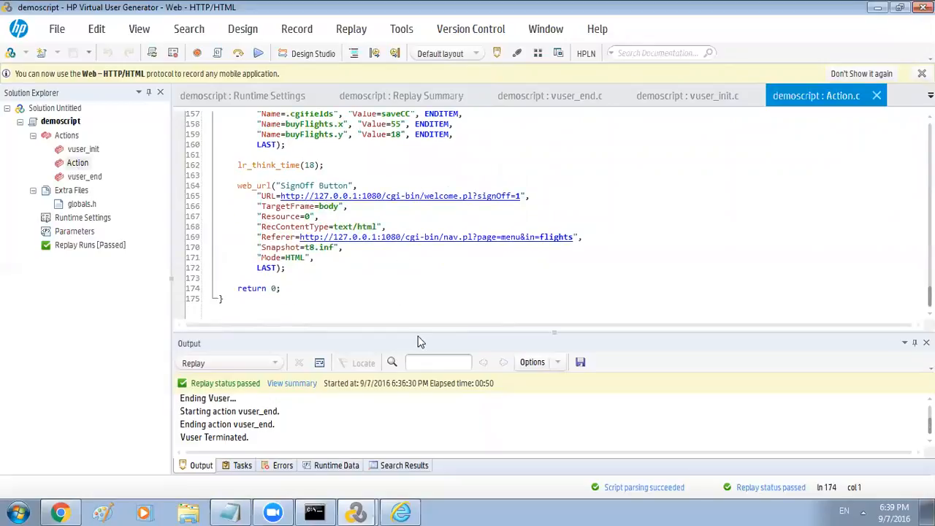
left_click(237, 186)
left_click_drag(321, 218, 343, 267)
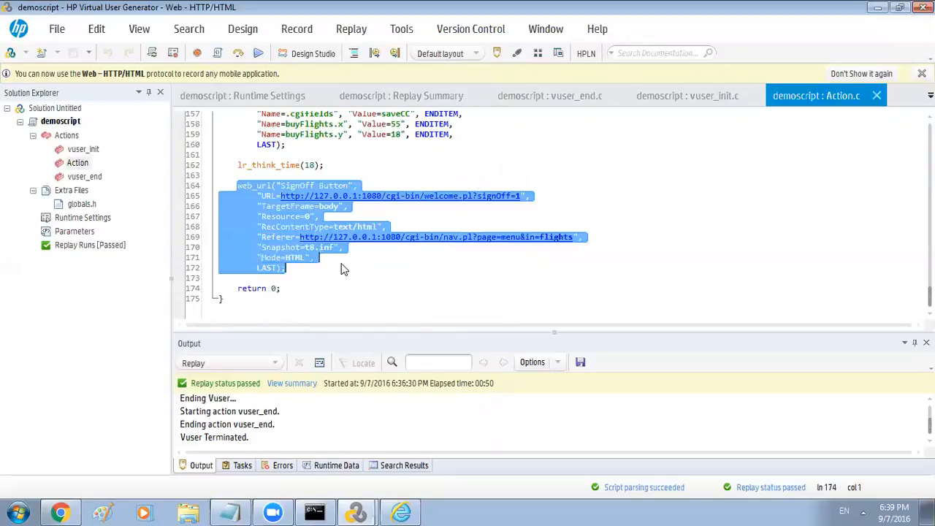
left_click(342, 274)
Insert a '//sign off part' comment line above the SignOff Button request
left_click(287, 176)
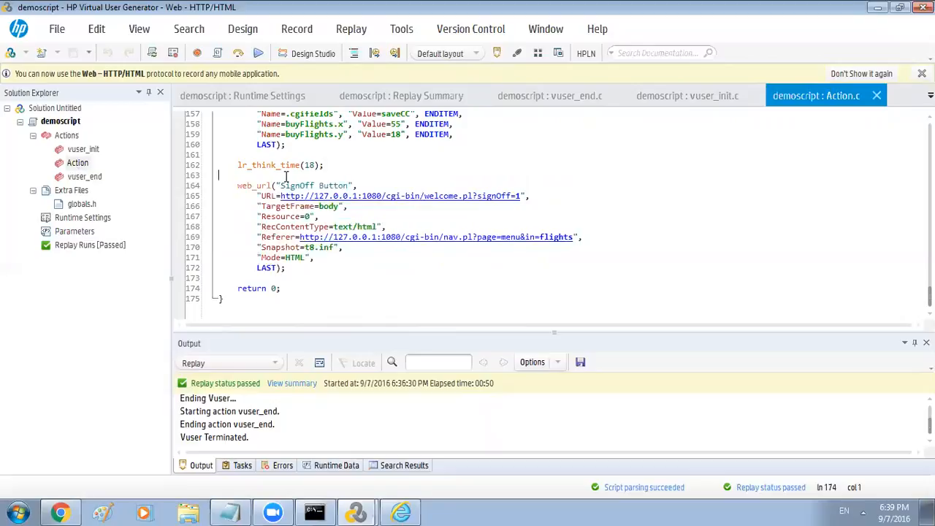
key("Return")
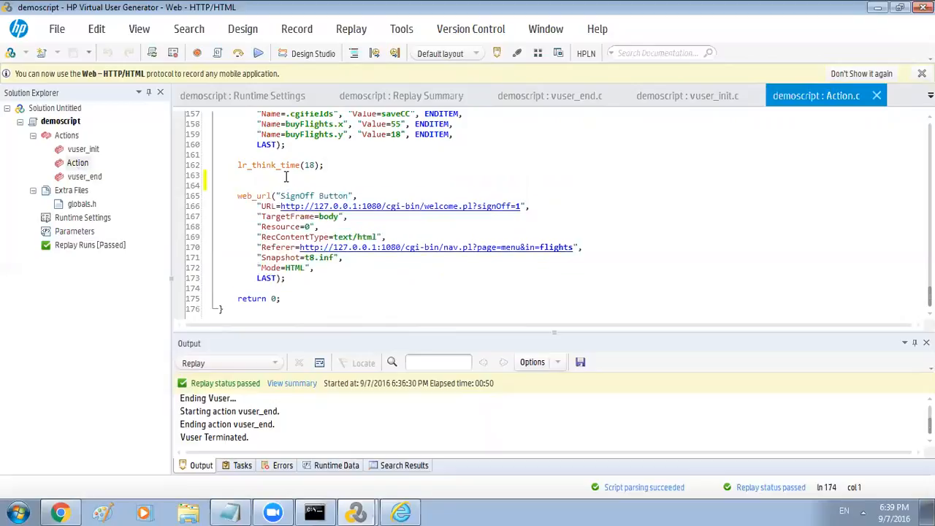
type("//s")
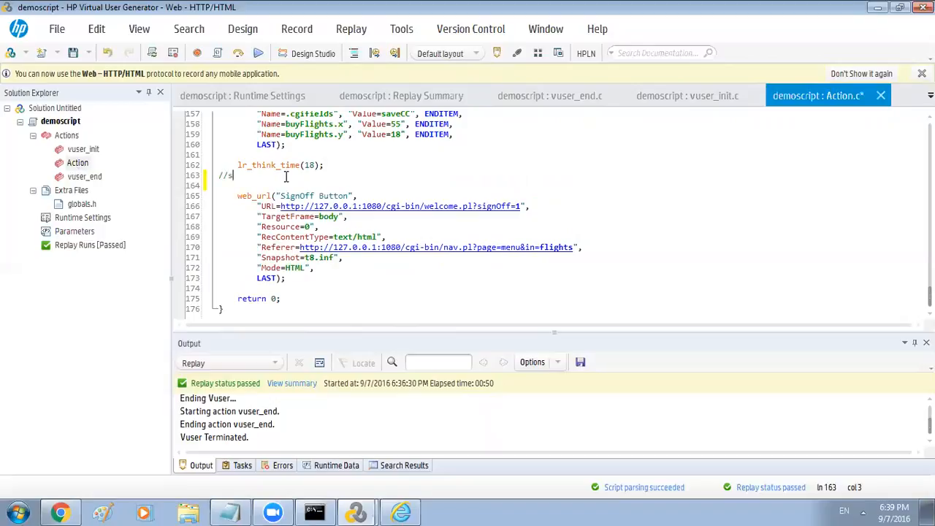
type("ign off part")
left_click(338, 165)
key("Return")
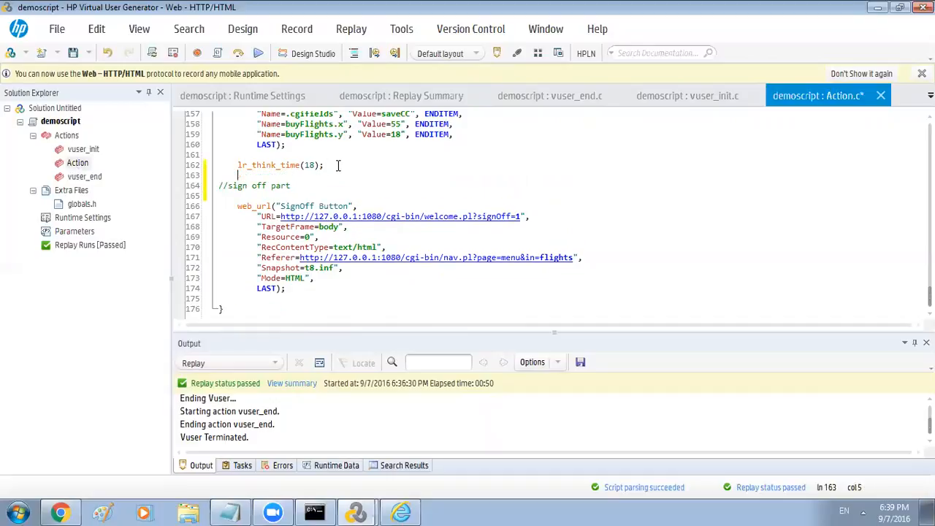
Scroll Action.c back up to the top of the script
scroll(324, 182, "up", 2)
scroll(322, 182, "up", 11)
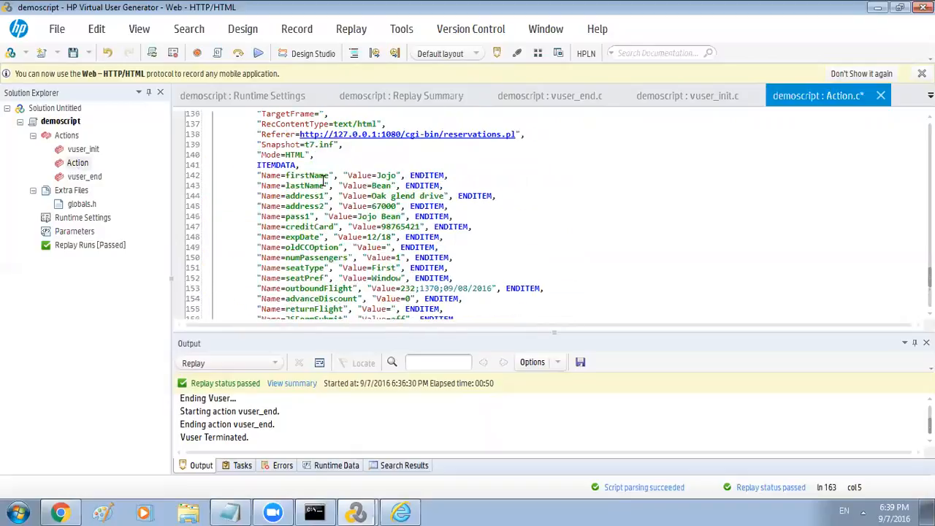
scroll(323, 180, "up", 12)
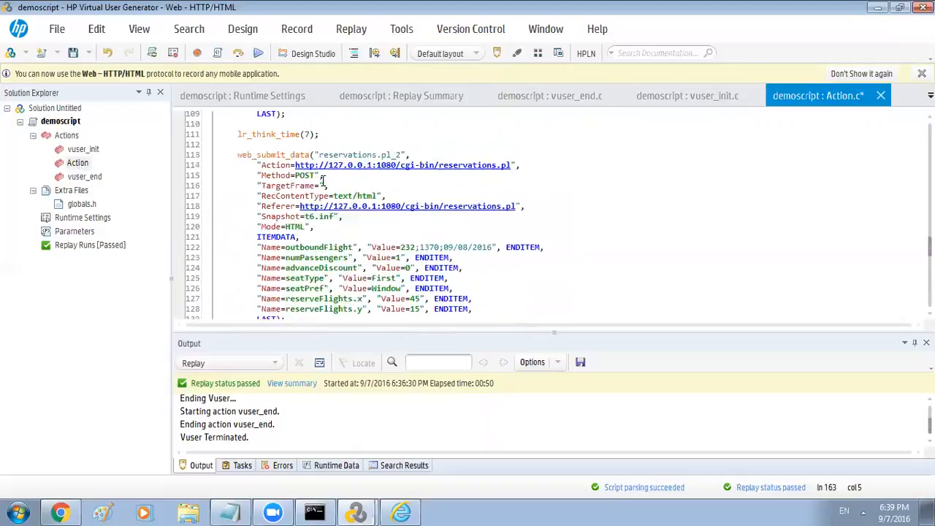
scroll(324, 184, "up", 15)
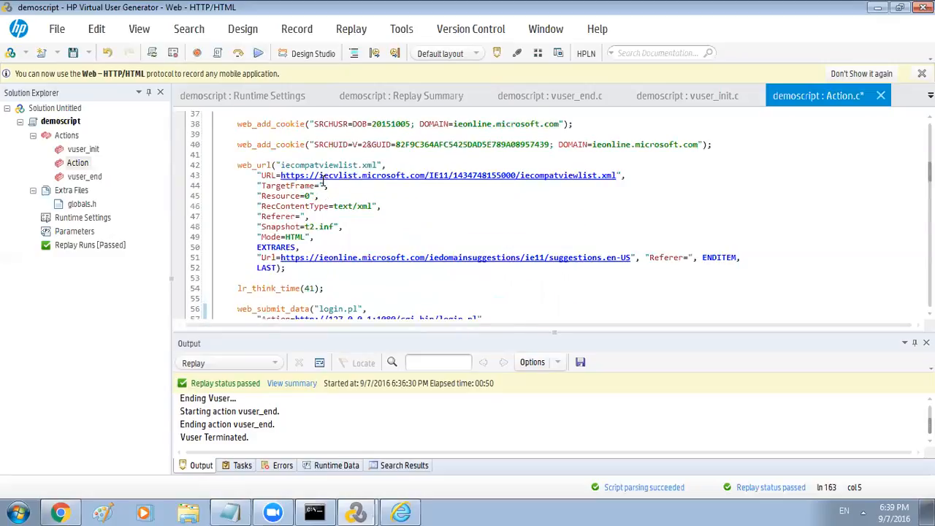
scroll(323, 183, "up", 12)
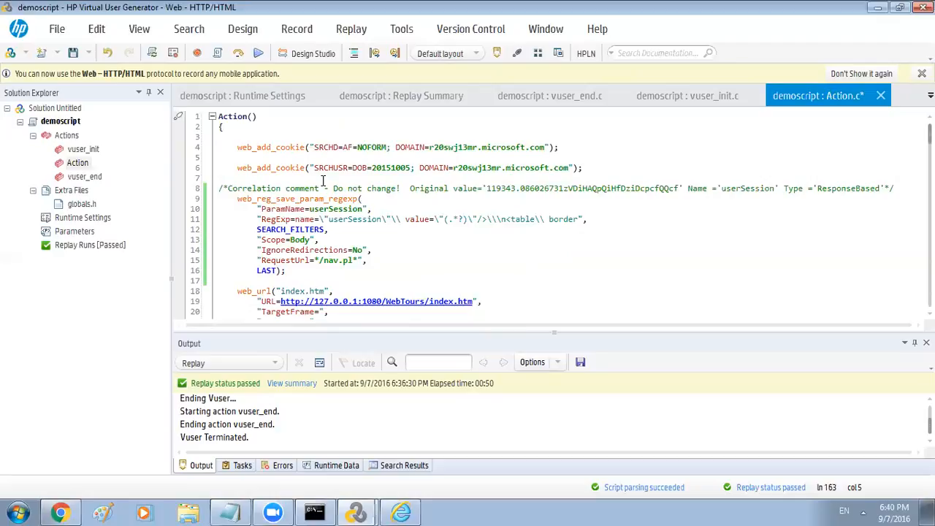
Move down to web_submit_data("login.pl") and select its username and password values
scroll(323, 181, "down", 7)
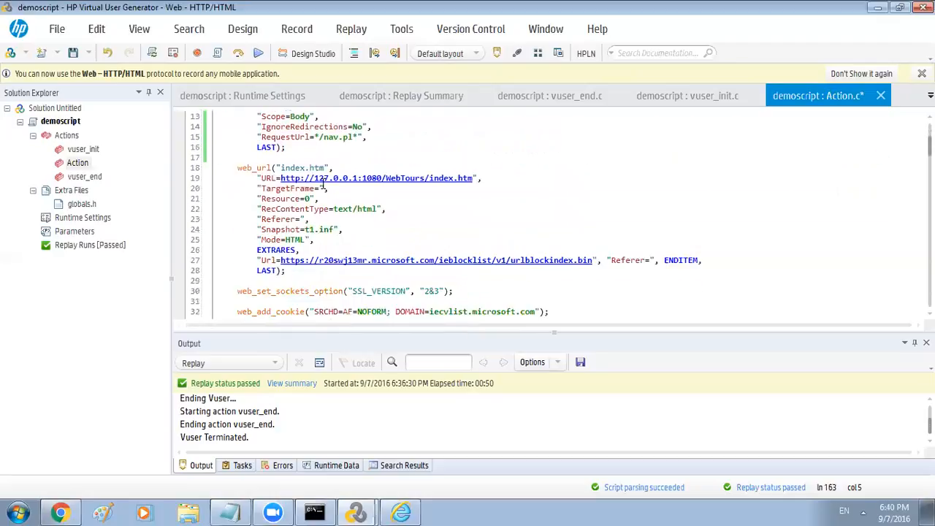
scroll(322, 183, "down", 10)
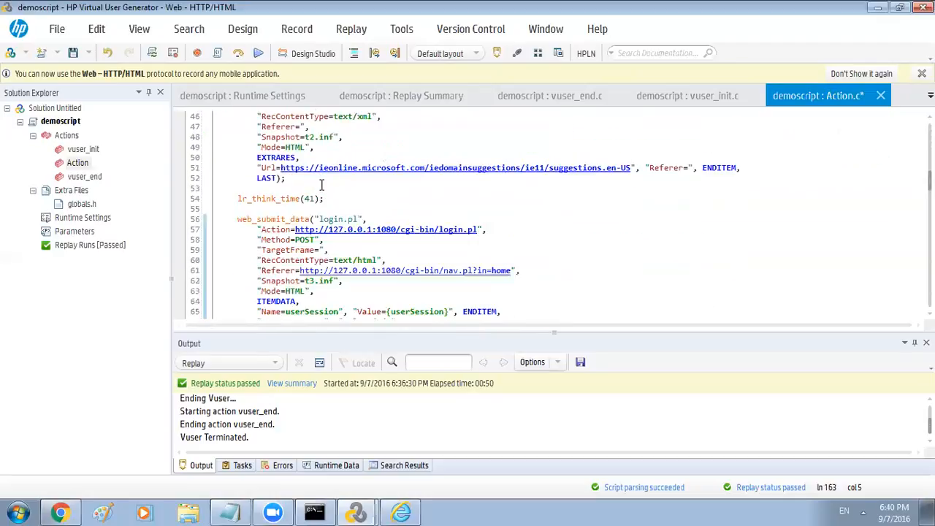
scroll(322, 187, "down", 1)
double_click(379, 229)
double_click(381, 240)
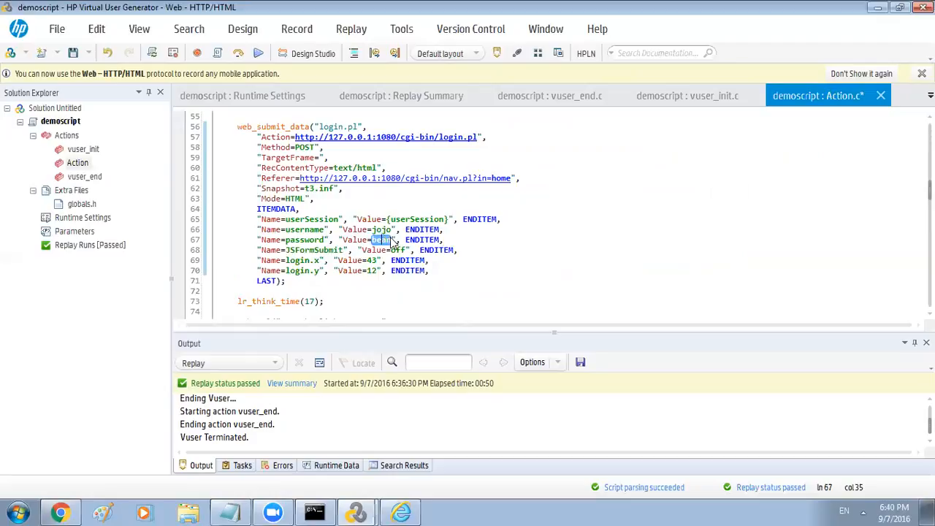
left_click(74, 234)
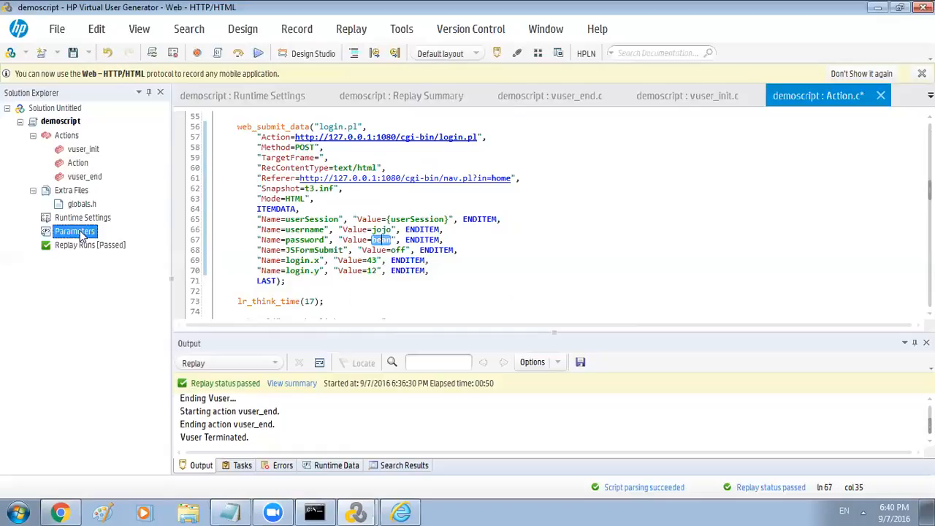
double_click(73, 234)
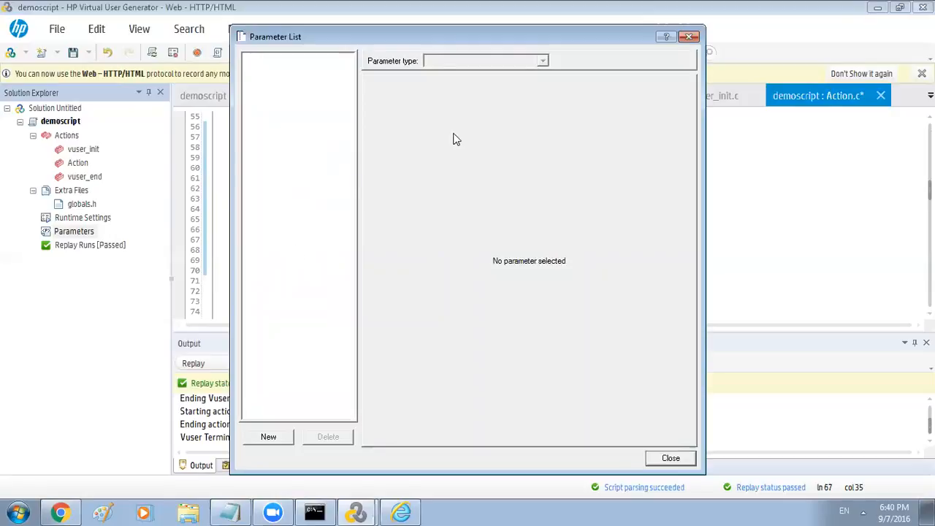
left_click(689, 37)
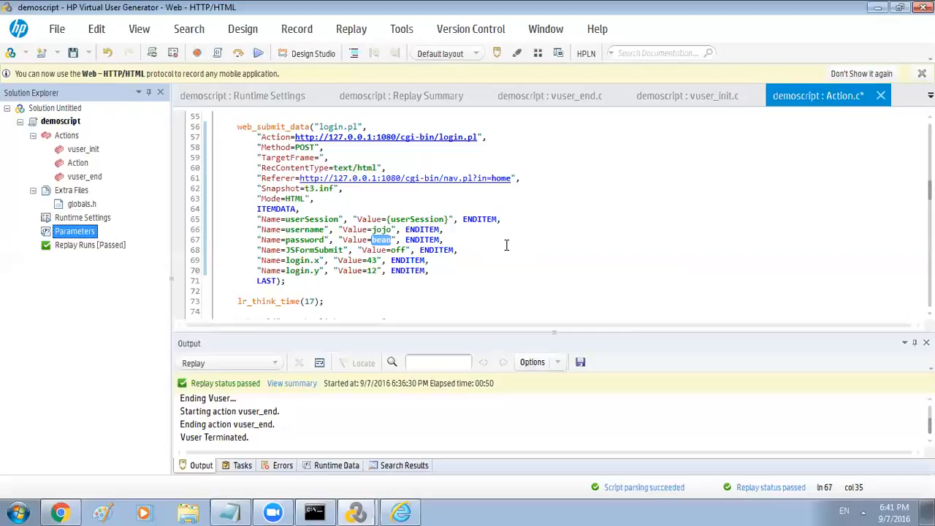
Clear the password selection and scroll past login.pl to the Search Flights Button and reservations.pl requests
left_click(477, 238)
scroll(478, 238, "down", 1)
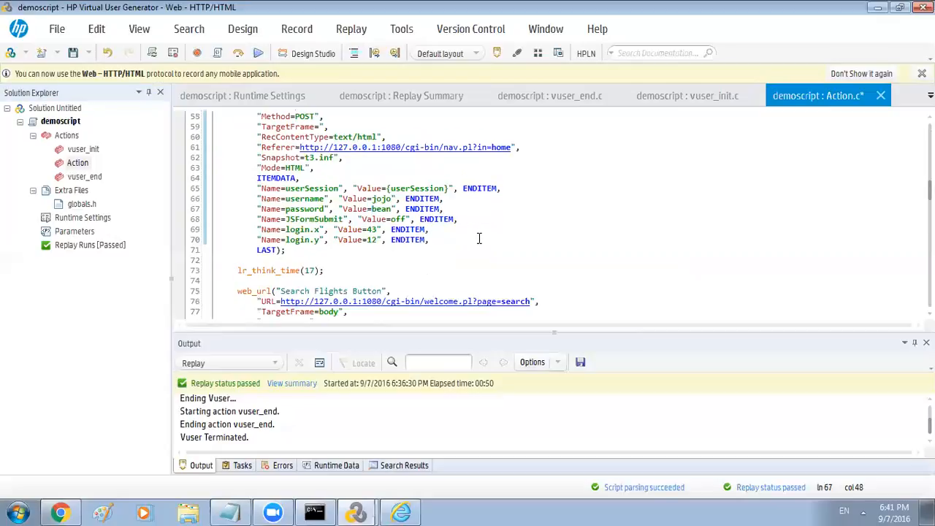
scroll(478, 238, "down", 5)
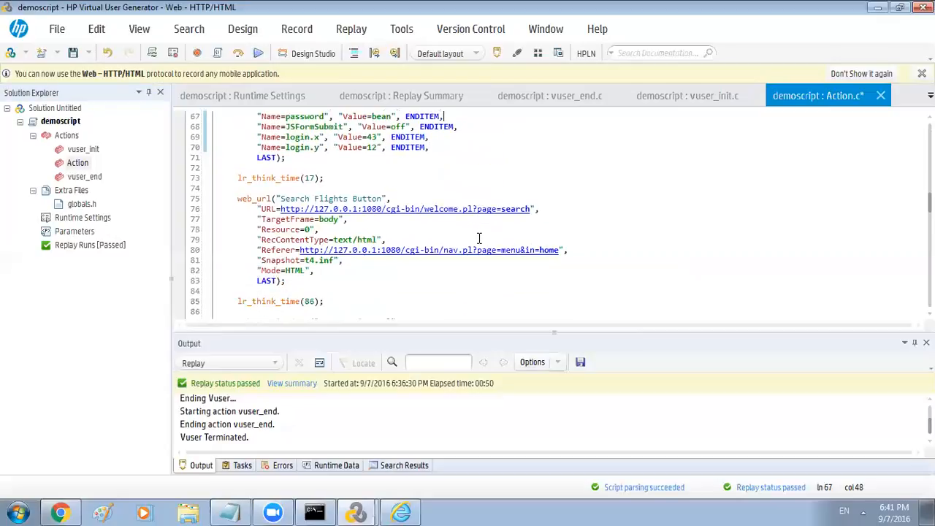
scroll(479, 238, "down", 2)
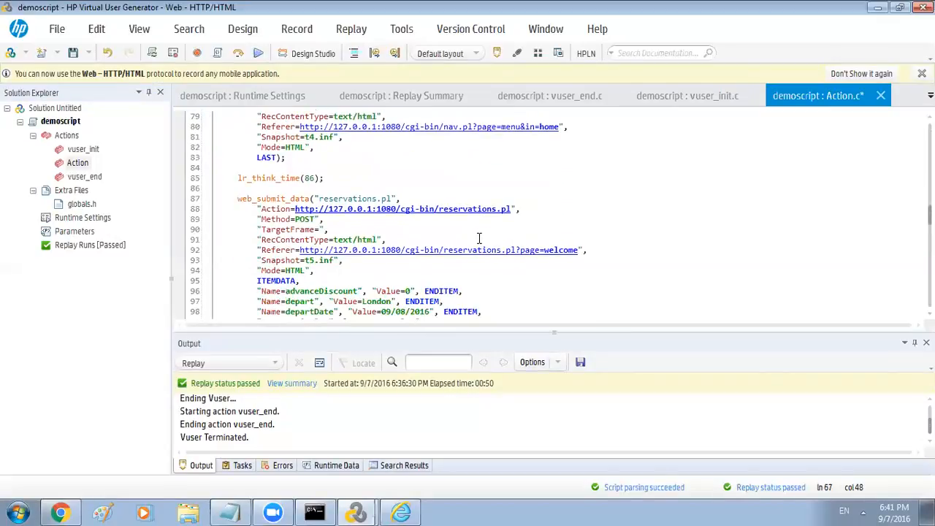